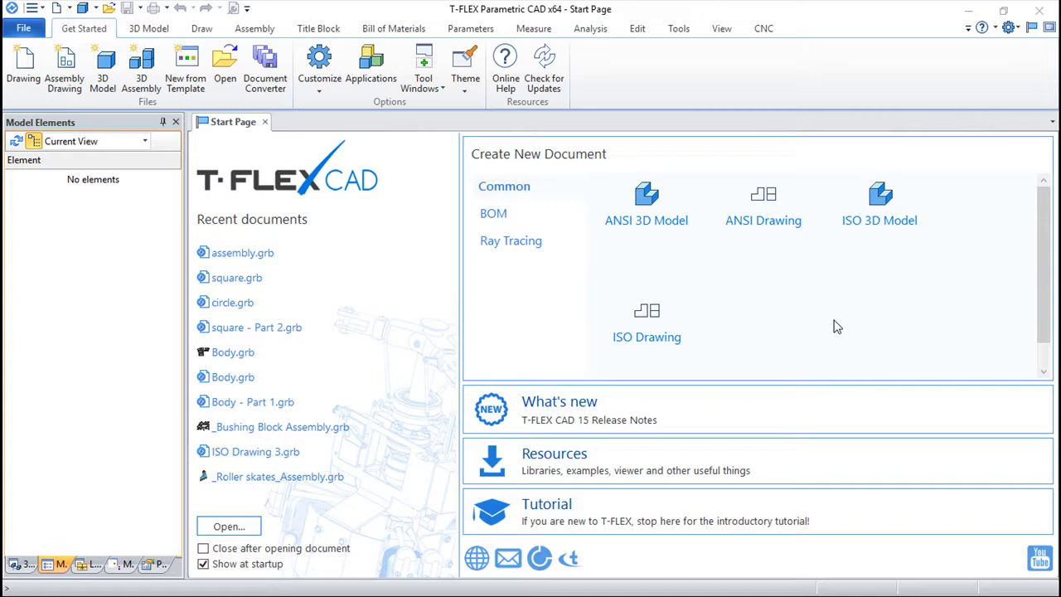
- Create a new ISO drawing and construct crossing horizontal and vertical lines near the page centre, with a construction circle centred on their node
click(654, 338)
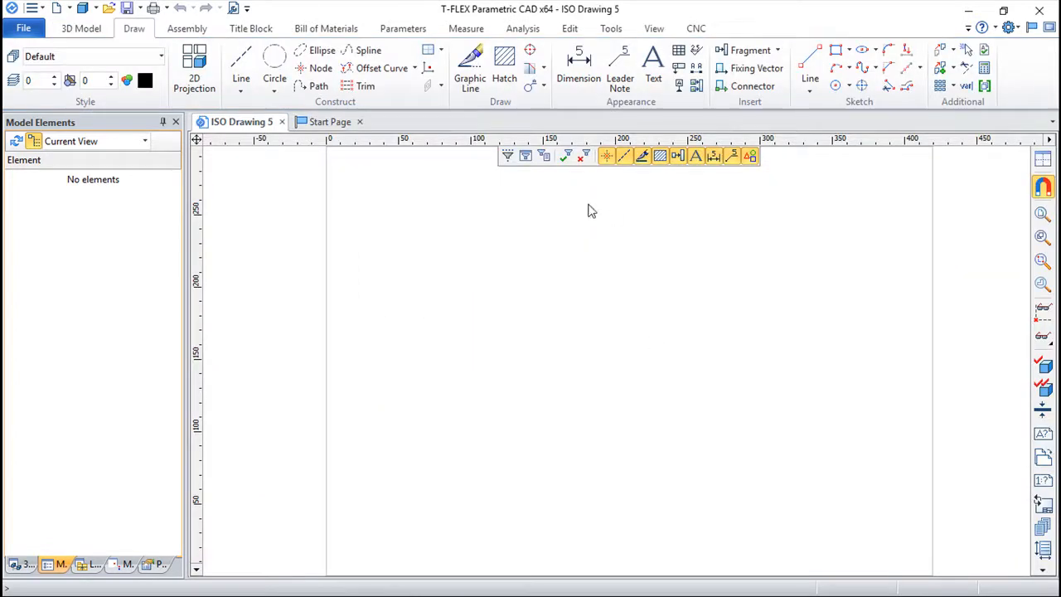
click(241, 66)
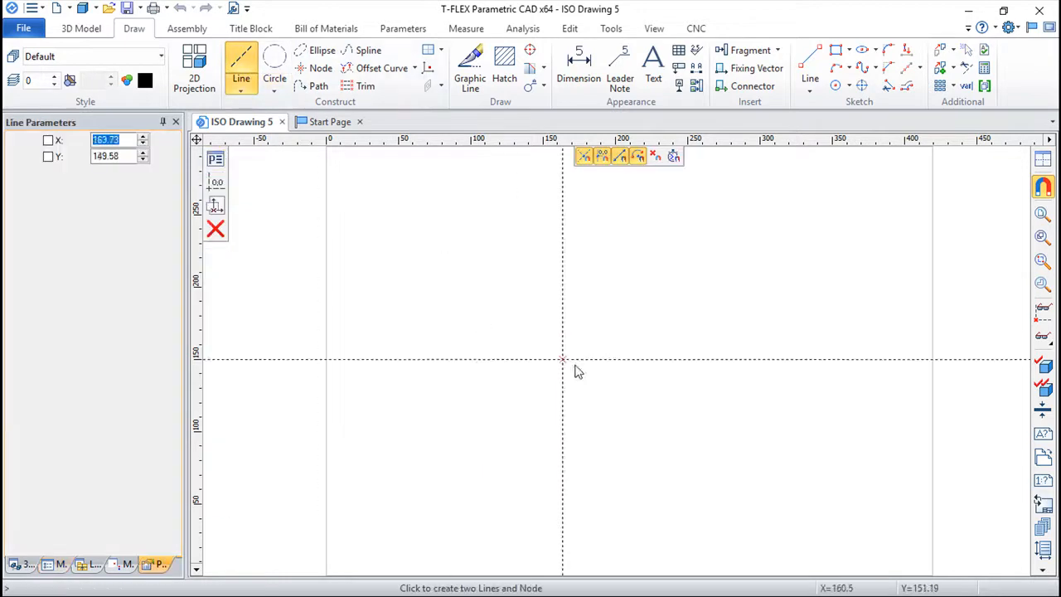
click(620, 364)
click(275, 66)
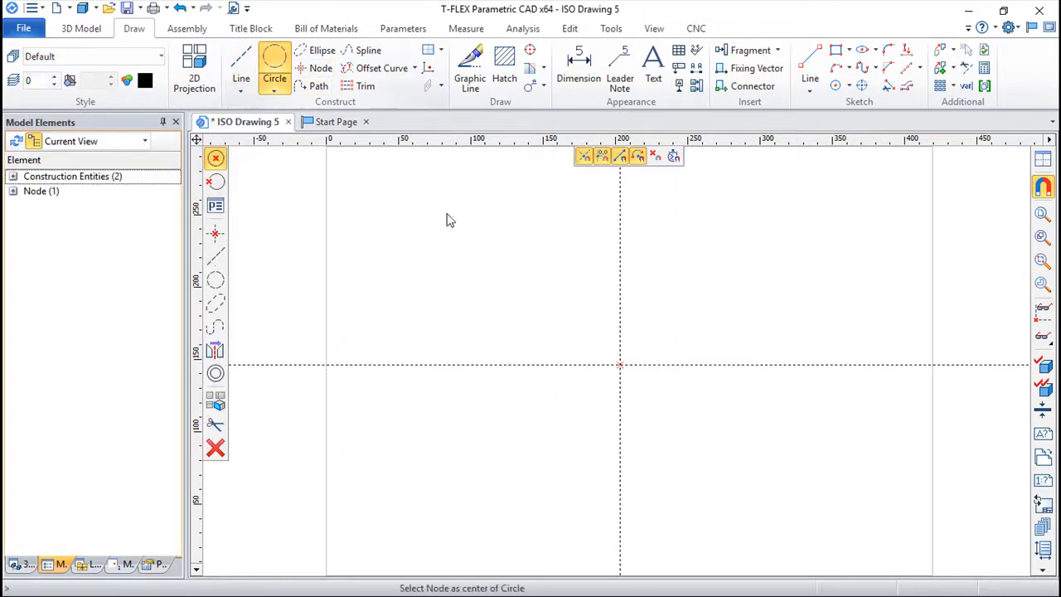
click(621, 365)
click(694, 450)
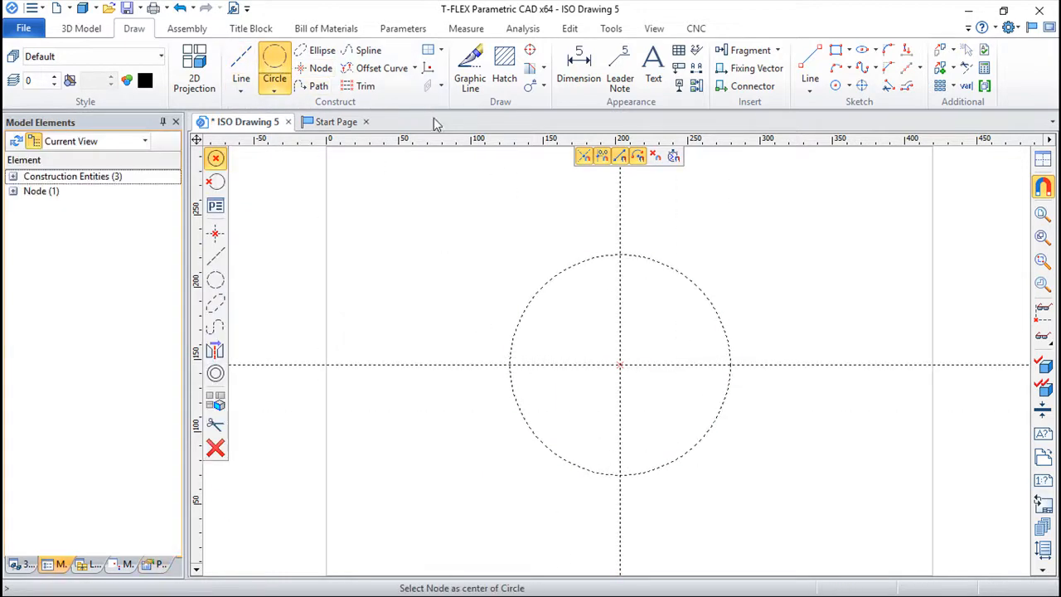
- Trace the construction circle with a graphic line
click(470, 72)
click(701, 291)
key(Escape)
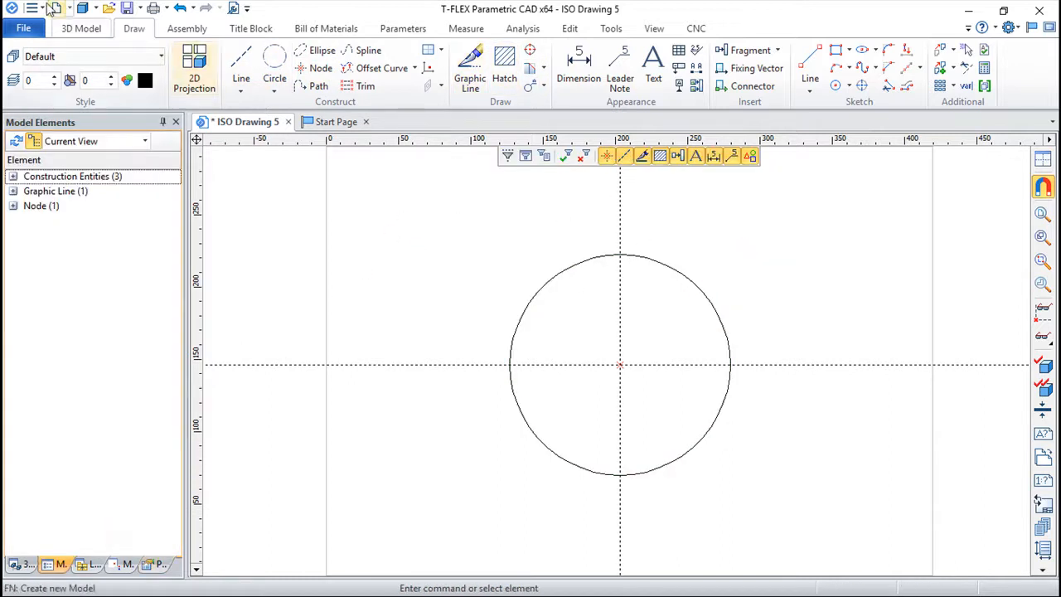
- Save the drawing on the desktop as a T-FLEX model file named circle
click(23, 29)
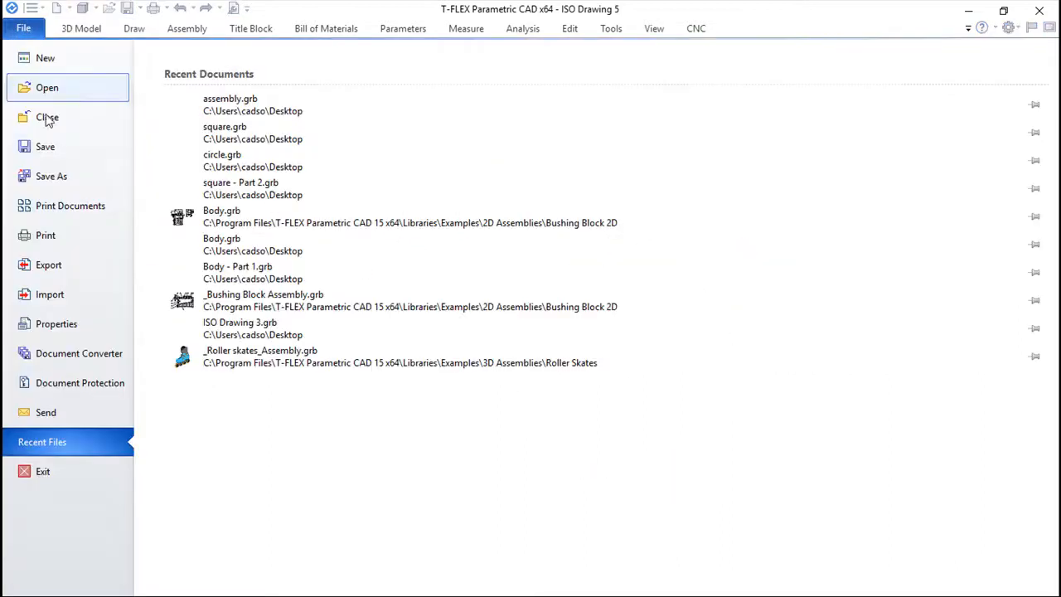
click(58, 176)
text(circle)
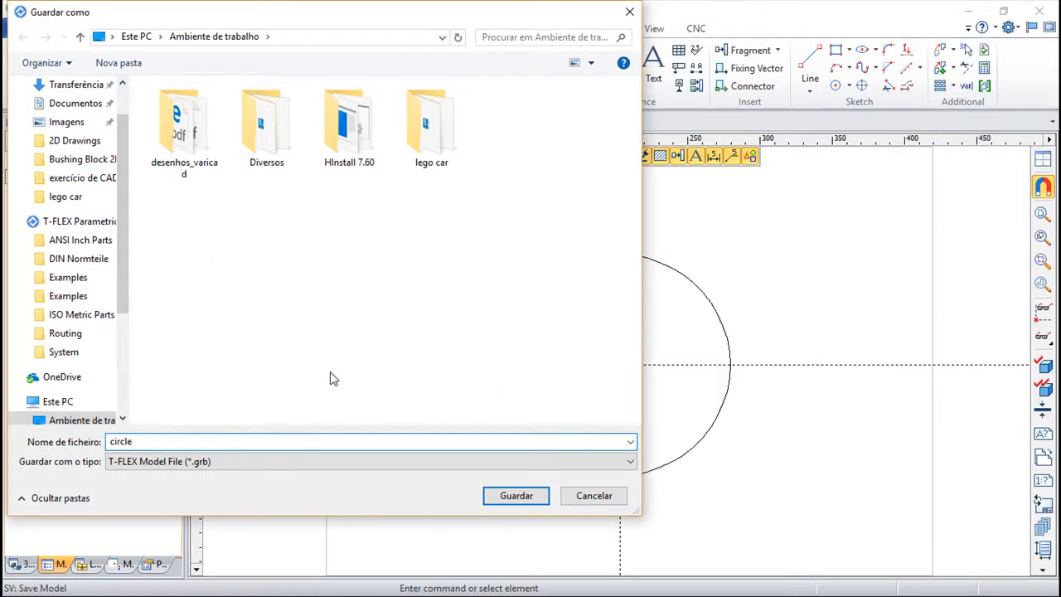
key(Return)
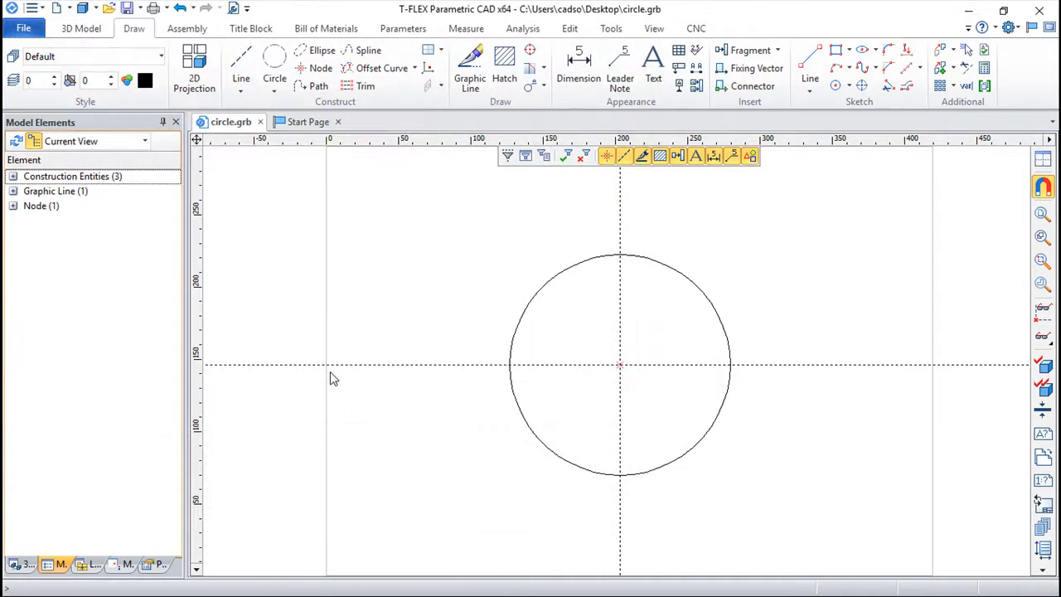
- Create another new ISO drawing and construct crossing horizontal and vertical lines with a node near the page centre
click(308, 124)
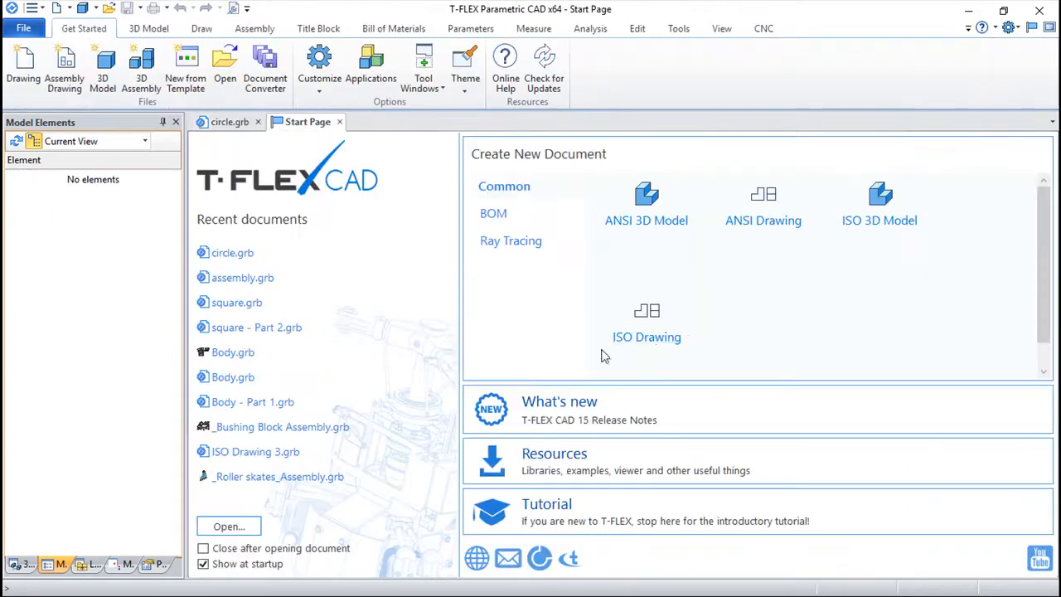
click(655, 341)
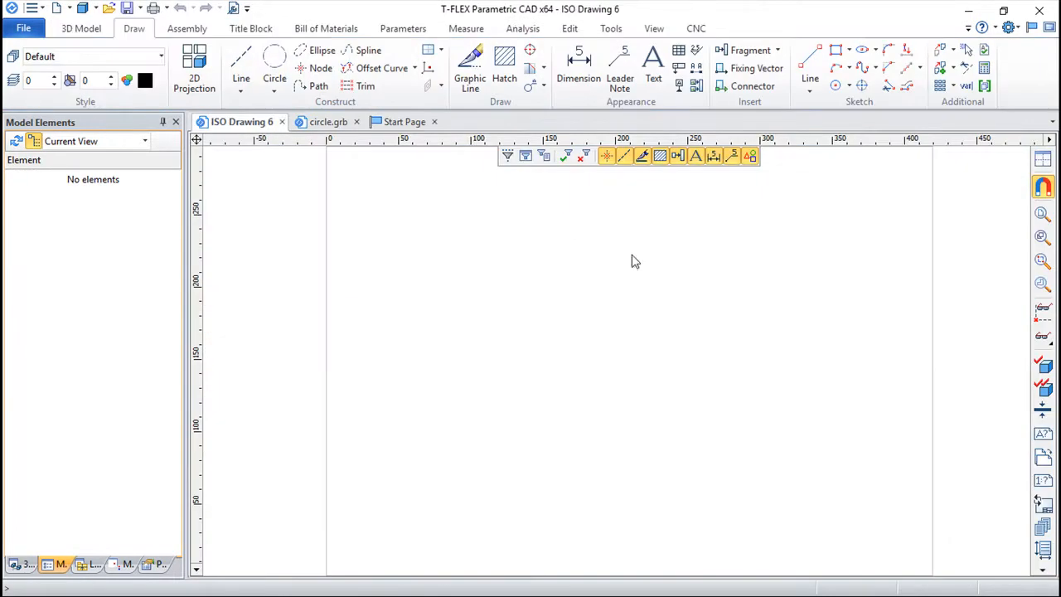
click(242, 64)
click(216, 187)
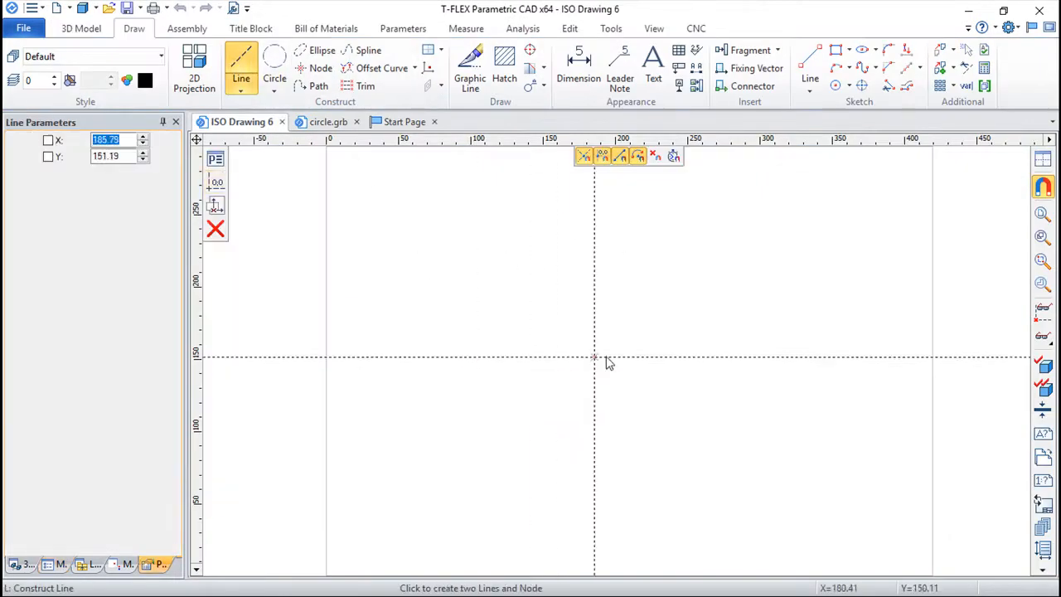
click(642, 362)
- Construct parallel lines above and below the horizontal line and on both sides of the vertical line to frame a rectangle
click(696, 363)
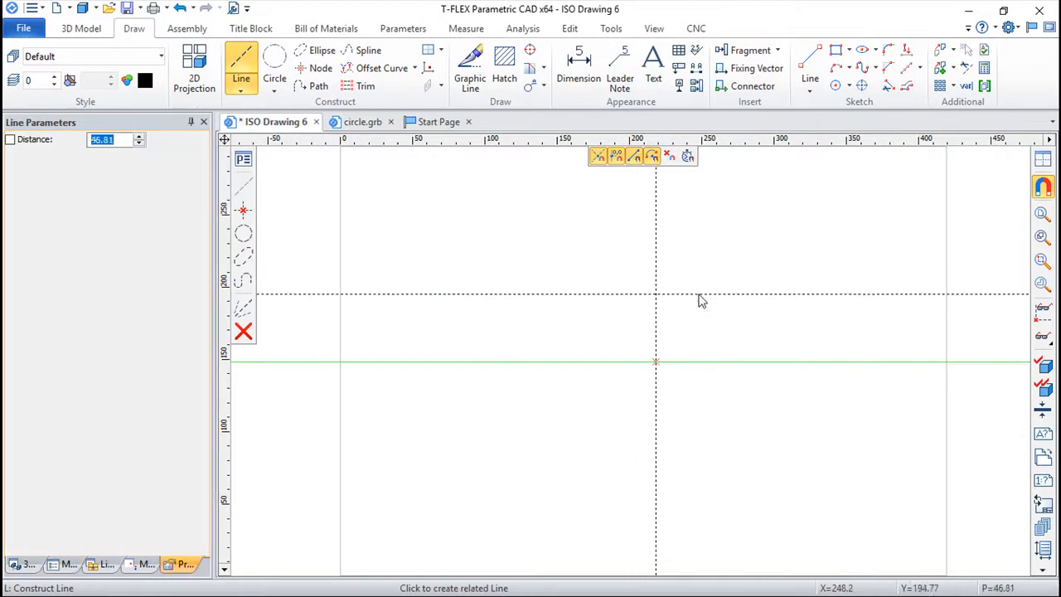
click(724, 452)
key(Escape)
click(655, 408)
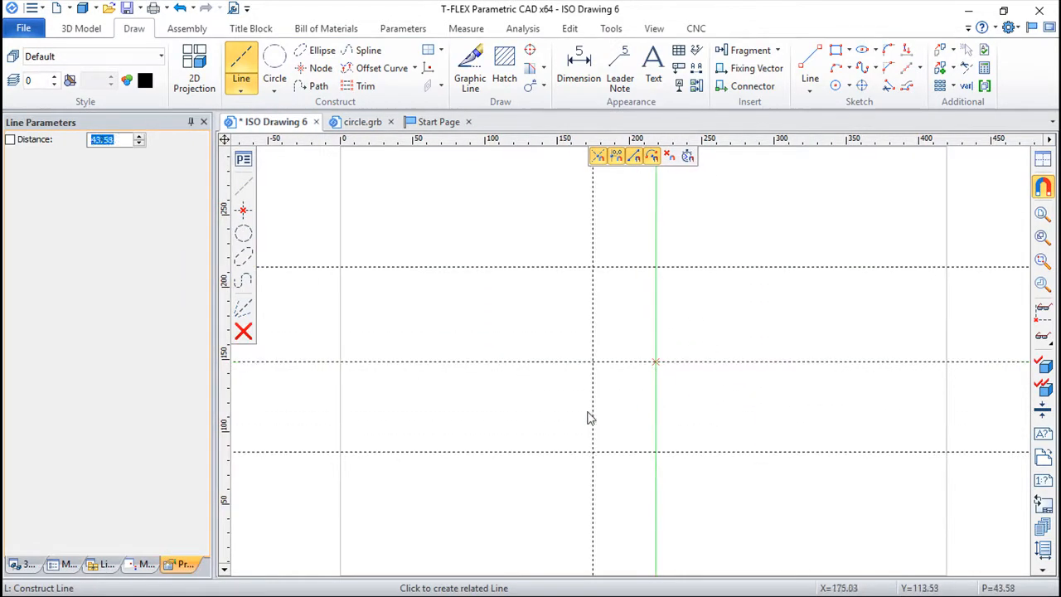
click(796, 415)
key(Escape)
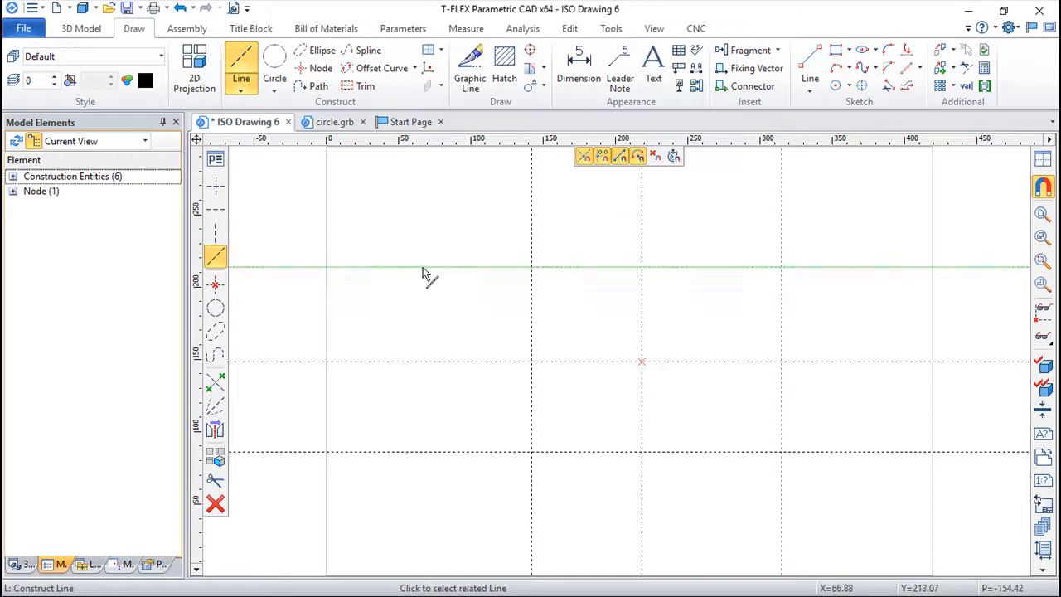
- Draw a closed rectangular outline with graphic lines through the four outer intersections of the construction lines
click(470, 66)
click(531, 267)
click(783, 269)
click(782, 453)
click(531, 451)
click(531, 268)
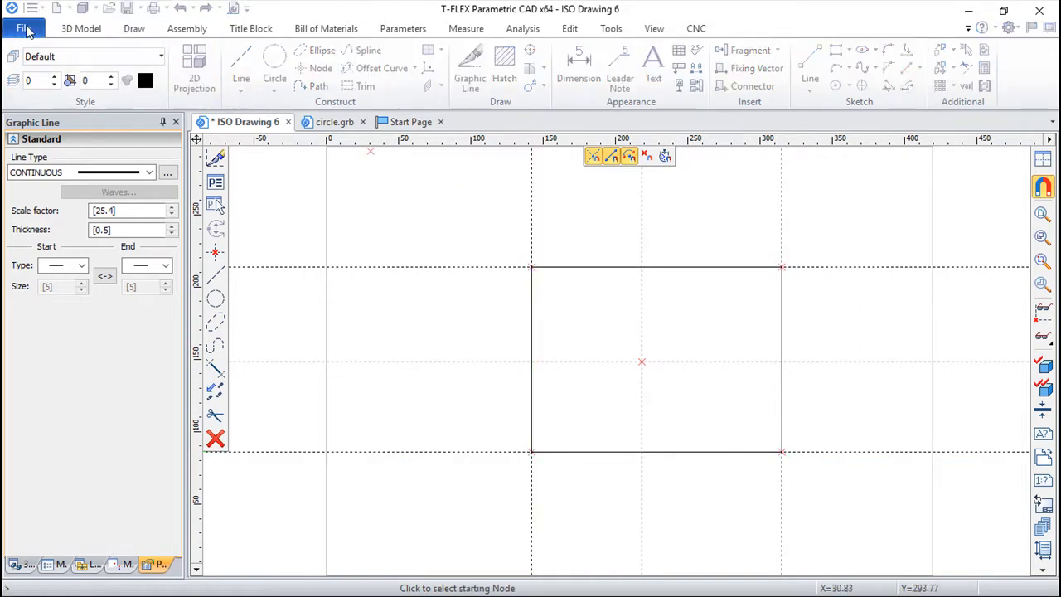
- Save the rectangle drawing on the desktop as a T-FLEX model file named square
click(23, 29)
click(61, 175)
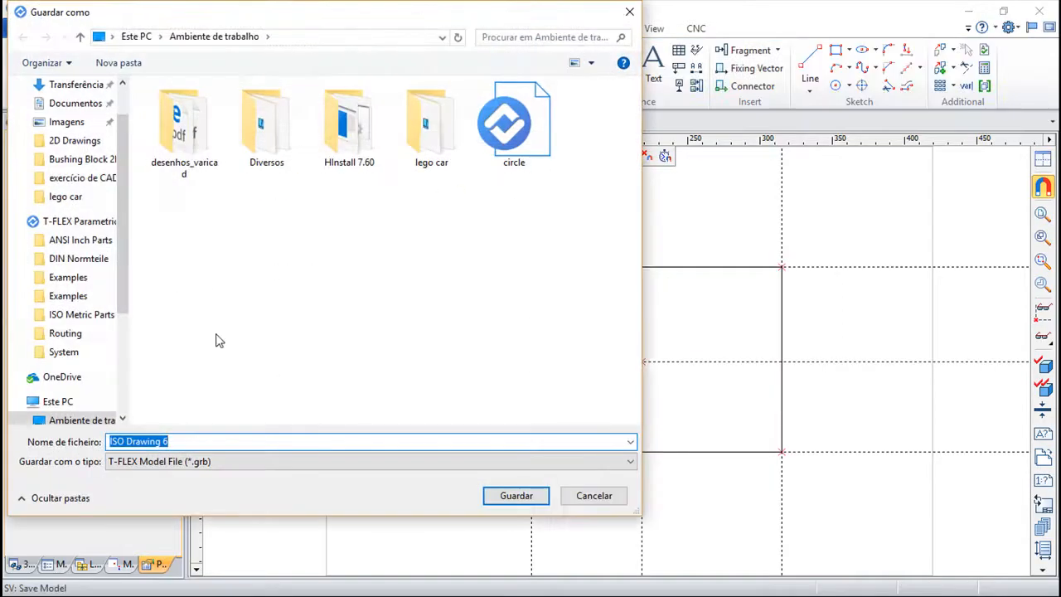
text(square)
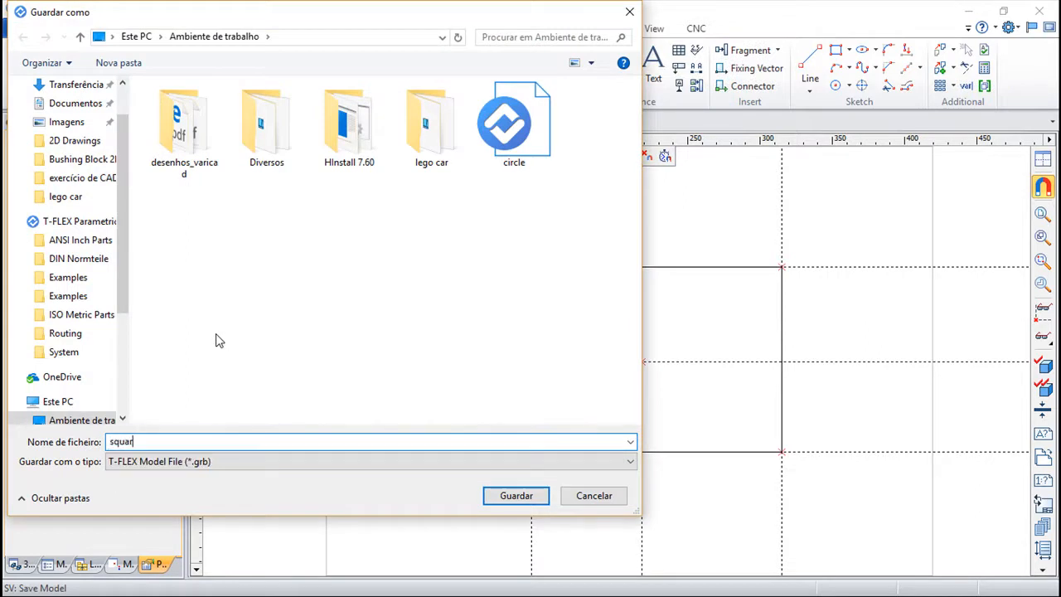
key(Return)
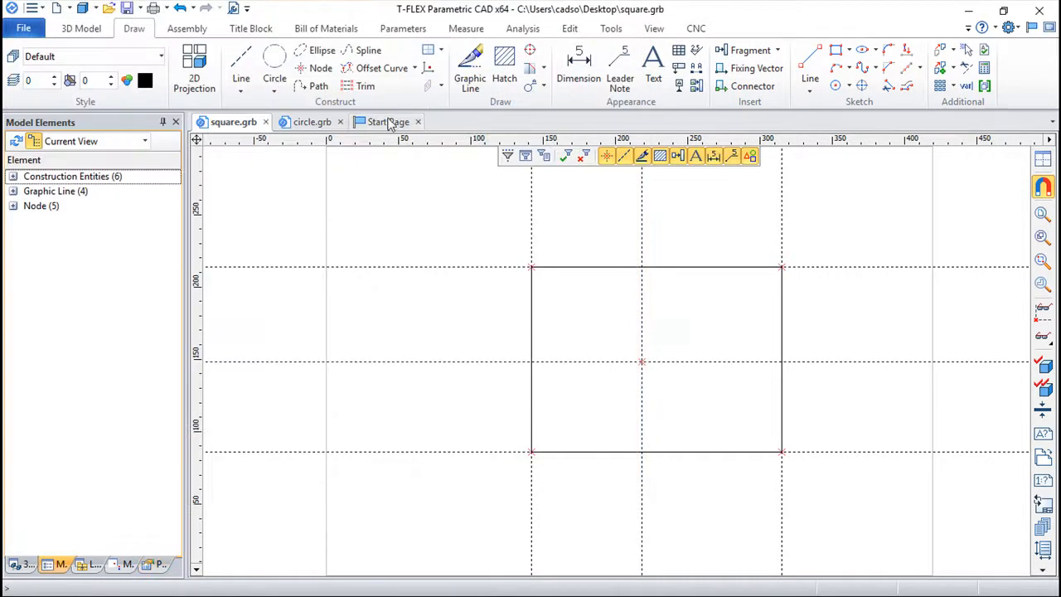
- Create a third ISO drawing and insert circle.grb from the desktop into it as a fragment
click(387, 122)
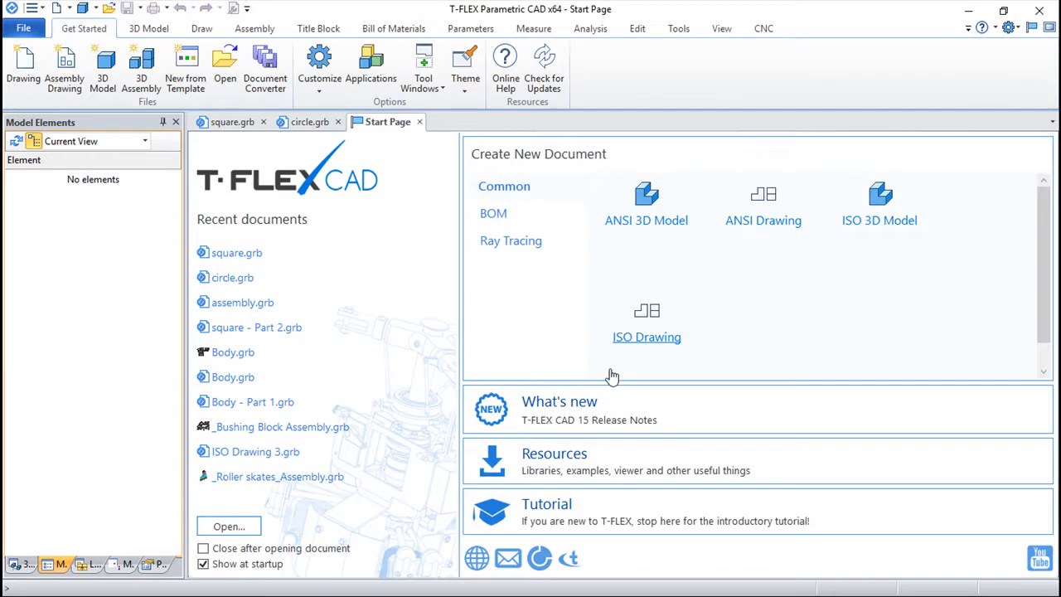
click(655, 341)
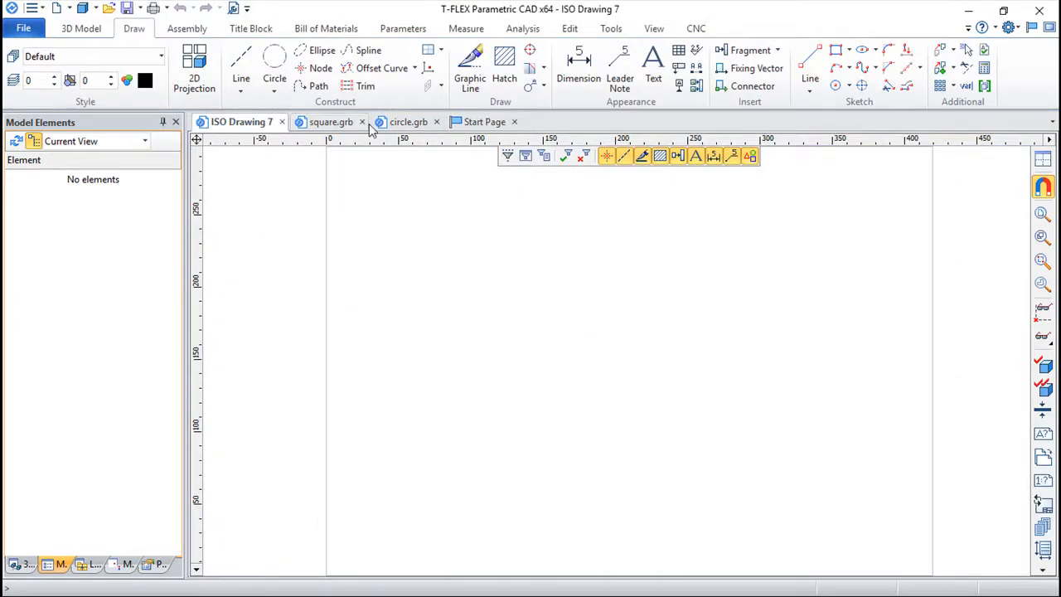
click(748, 53)
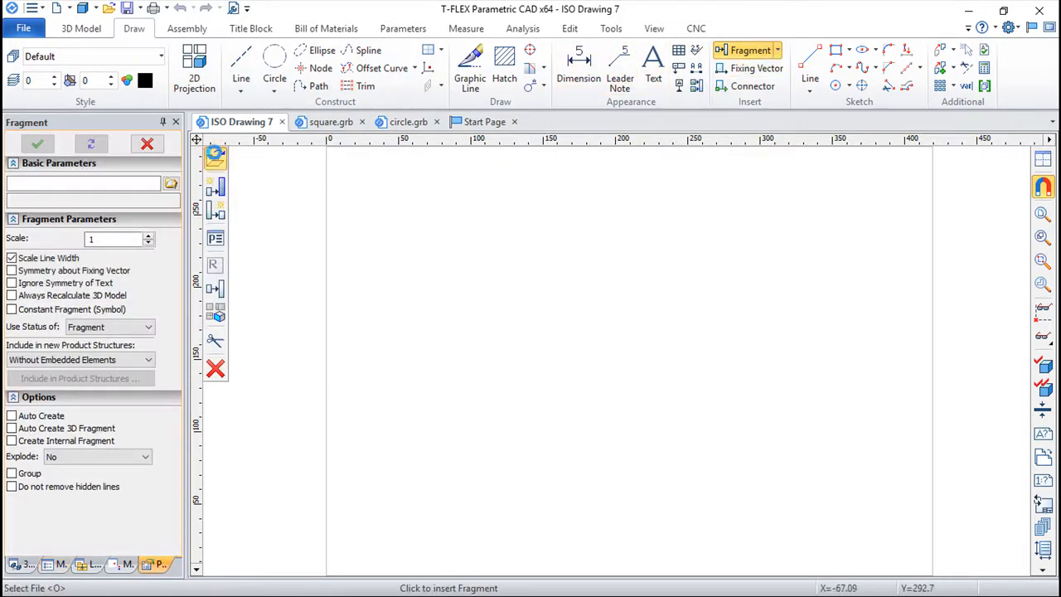
click(214, 159)
click(508, 141)
click(519, 500)
click(216, 160)
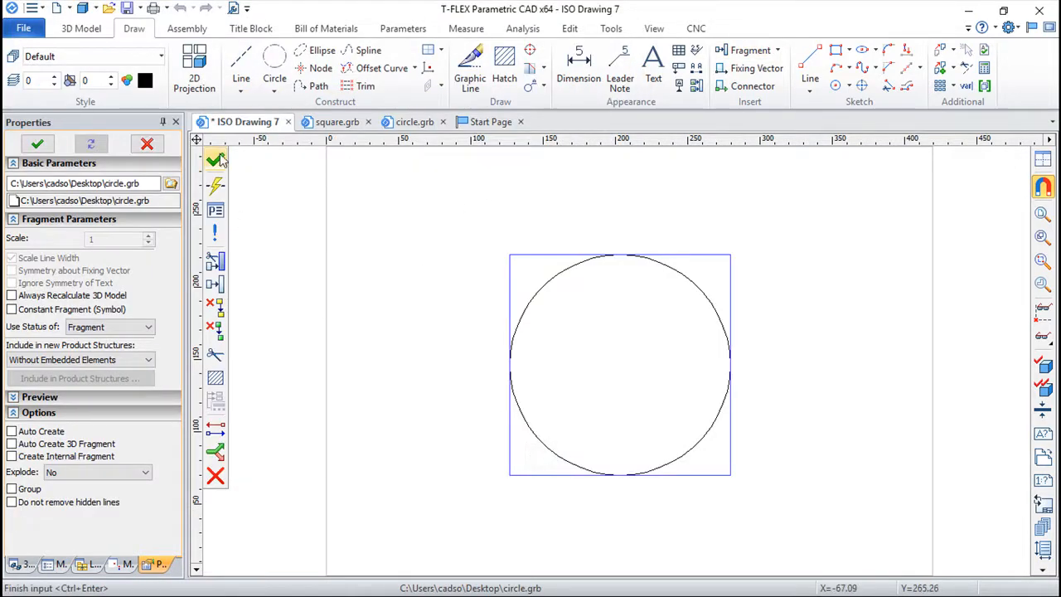
- Insert square.grb from the desktop as a second fragment and leave the Fragment command
click(215, 159)
click(610, 156)
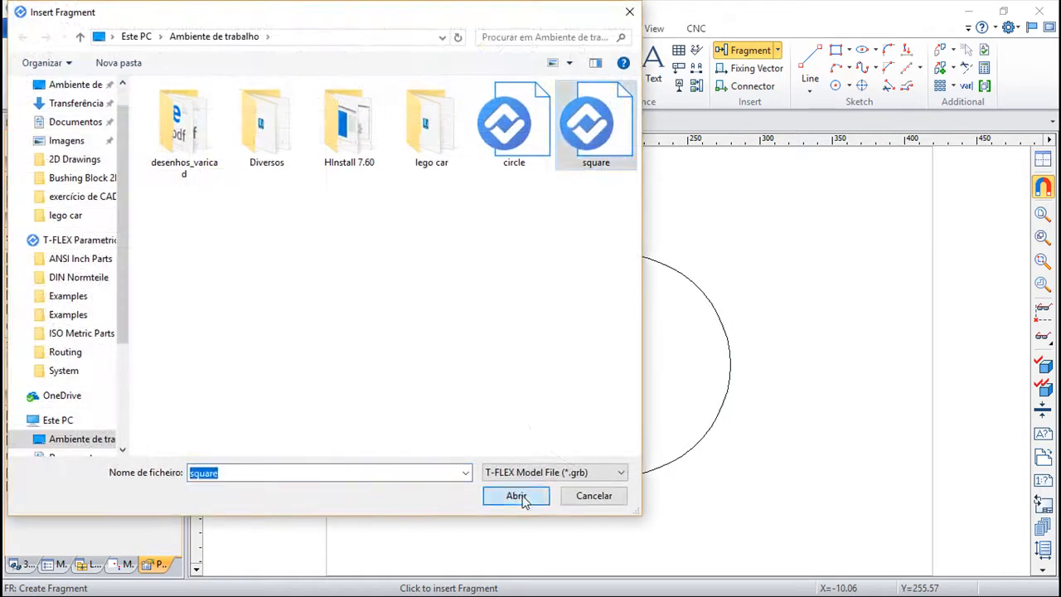
click(520, 497)
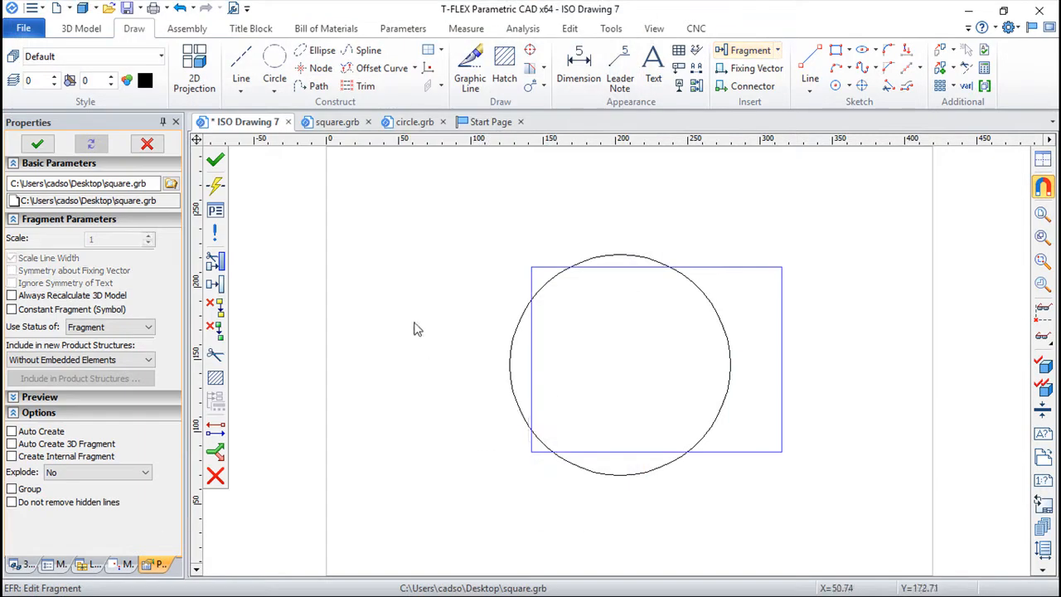
click(214, 163)
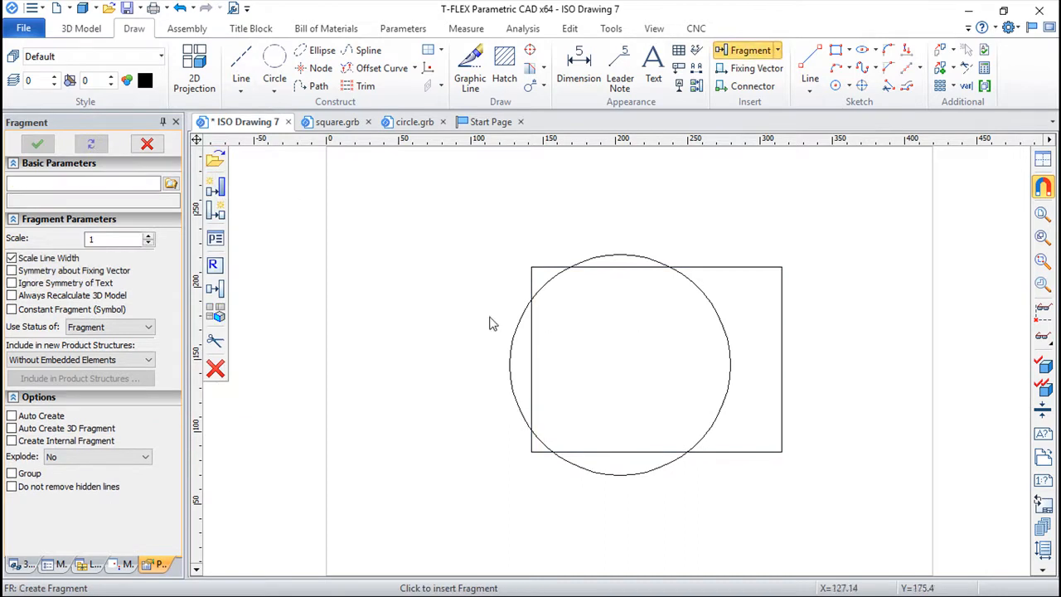
key(Escape)
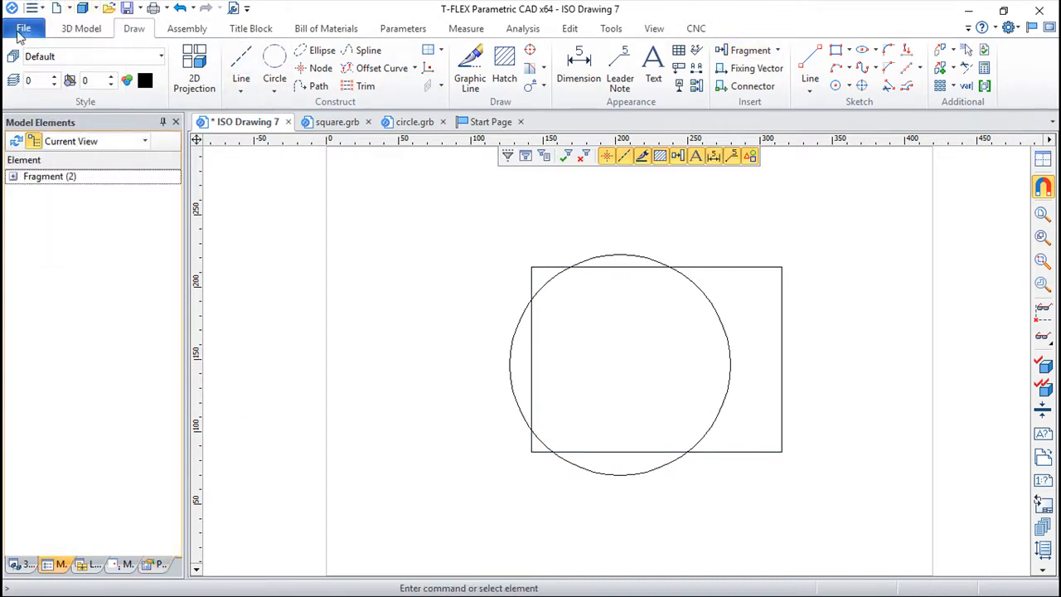
- Save the drawing containing both fragments on the desktop as a T-FLEX model file named assembly
click(23, 28)
click(88, 179)
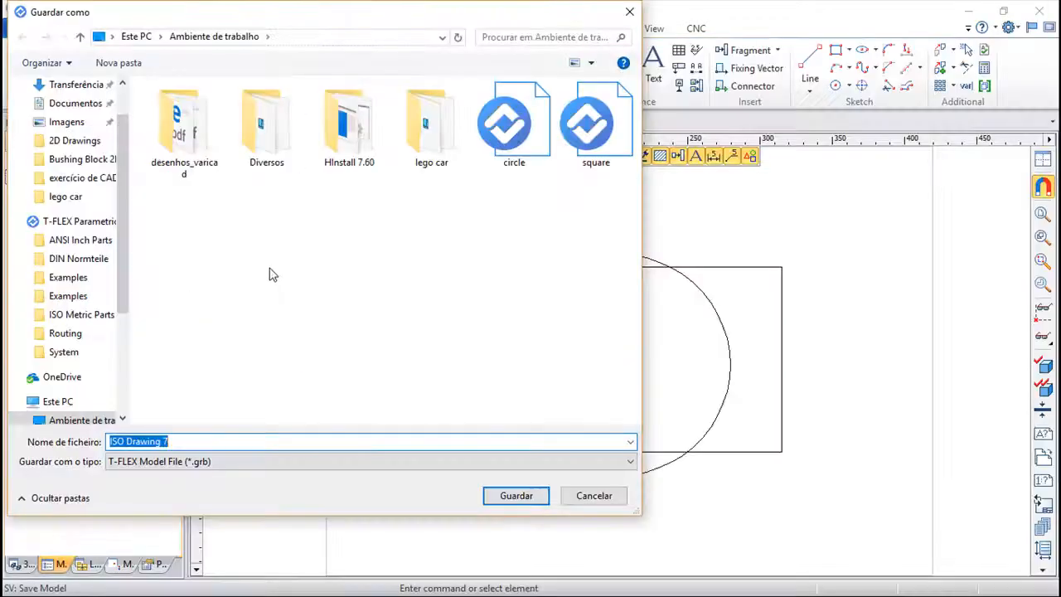
text(asembly)
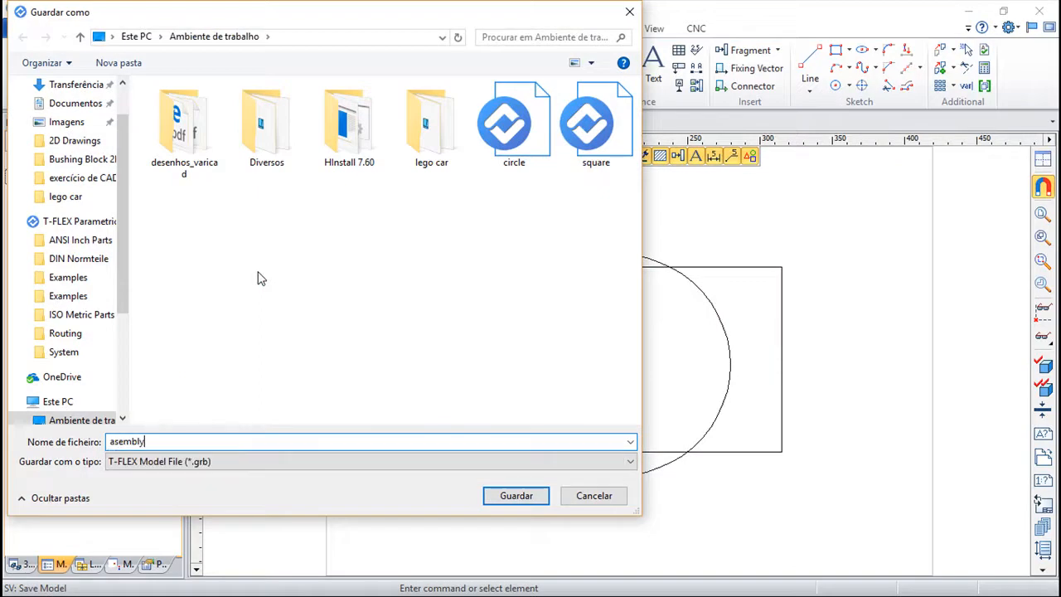
key(BackSpace)
key(BackSpace)
key(BackSpace)
key(BackSpace)
key(BackSpace)
text(sembly)
key(Return)
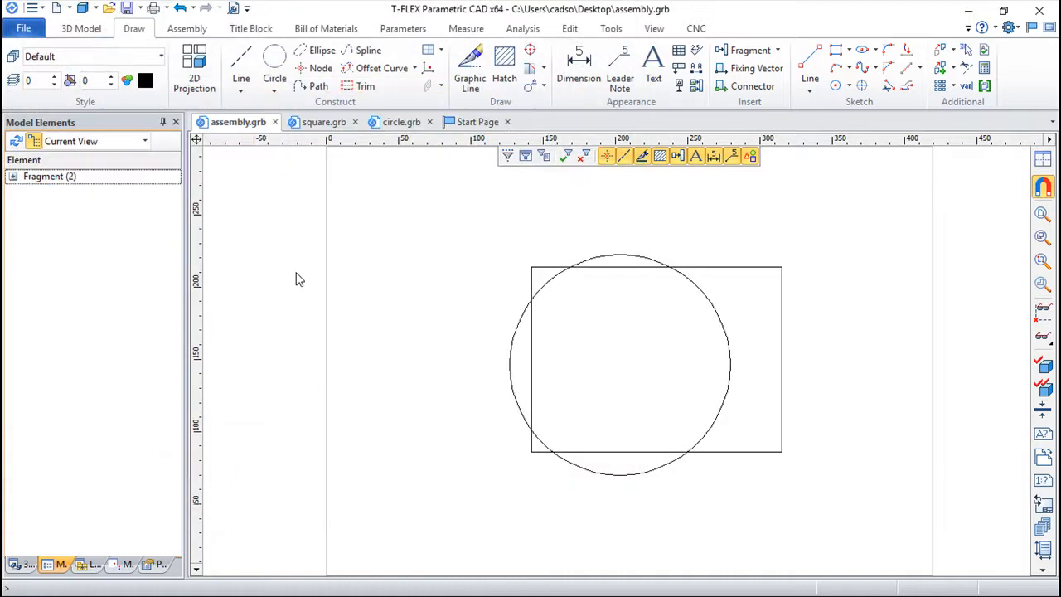
- Display the Product Structure window for the assembly drawing
scroll(809, 323, down, 2)
middle_drag(810, 339, 739, 312)
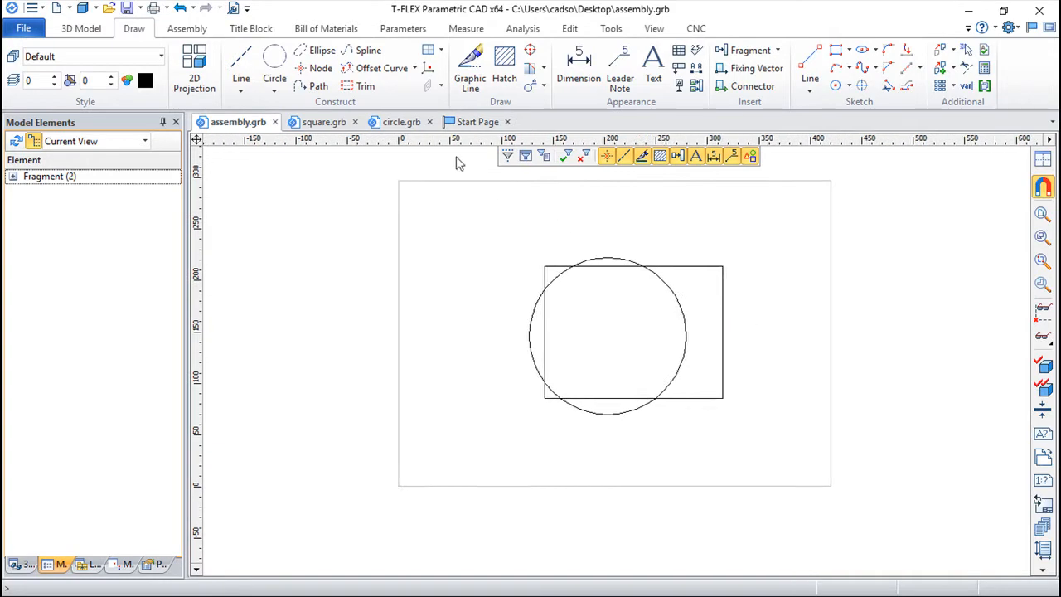
click(326, 30)
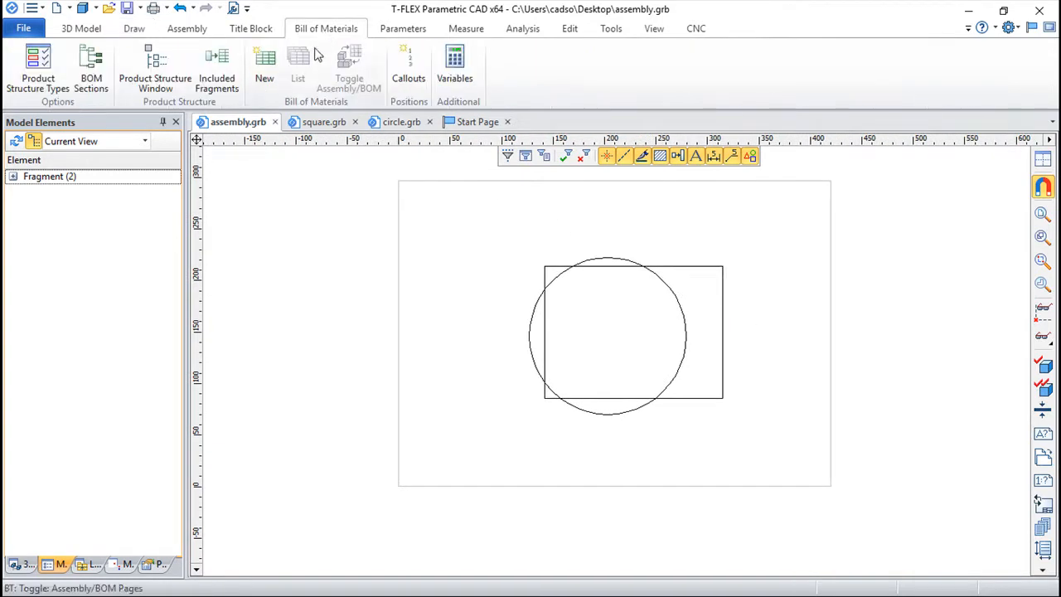
click(160, 75)
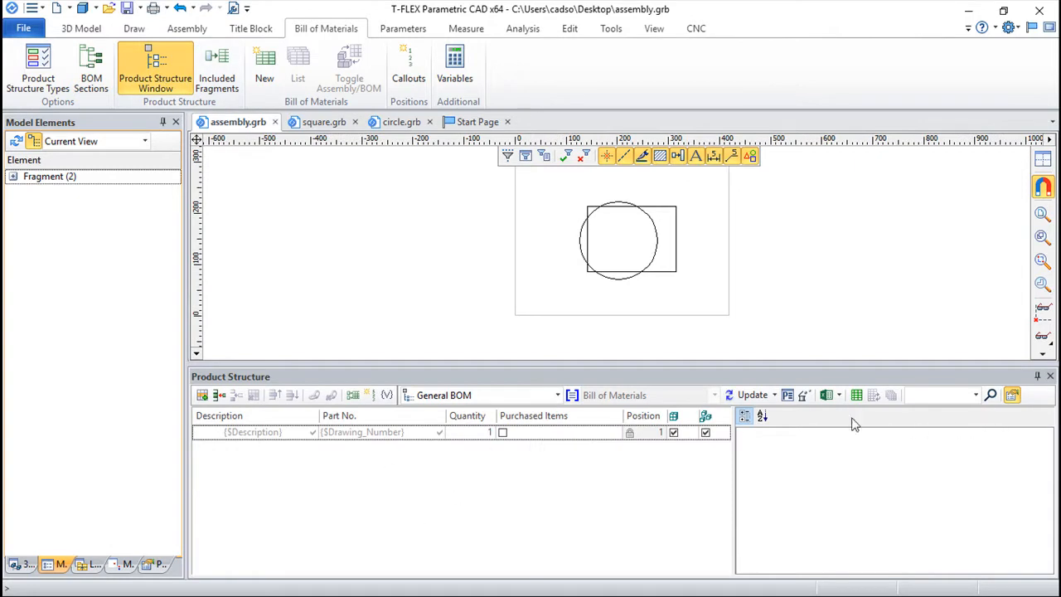
- Keep the Product Structure properties pane shown and reduce the window's height to give the assembly drawing more room
click(1013, 395)
click(1013, 396)
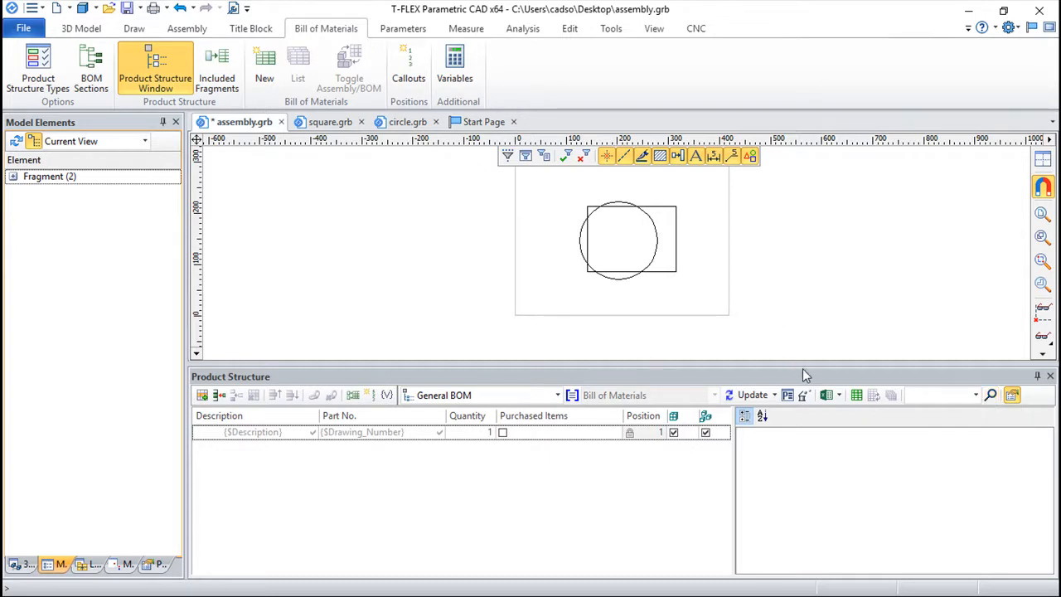
drag(803, 367, 806, 427)
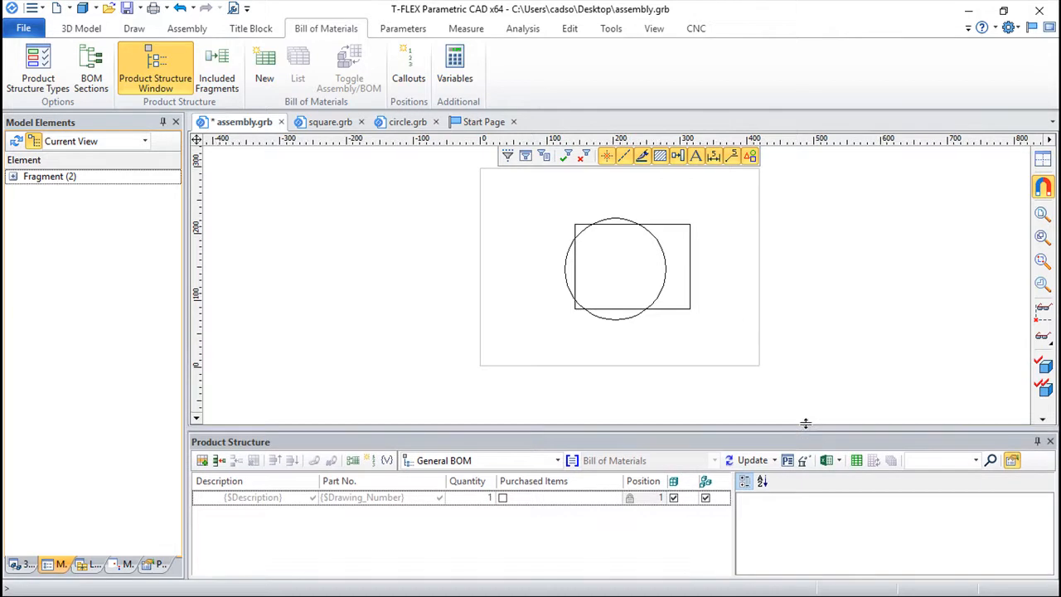
scroll(703, 282, up, 2)
mouse_move(755, 268)
middle_down()
mouse_move(738, 287)
mouse_move(734, 273)
middle_up()
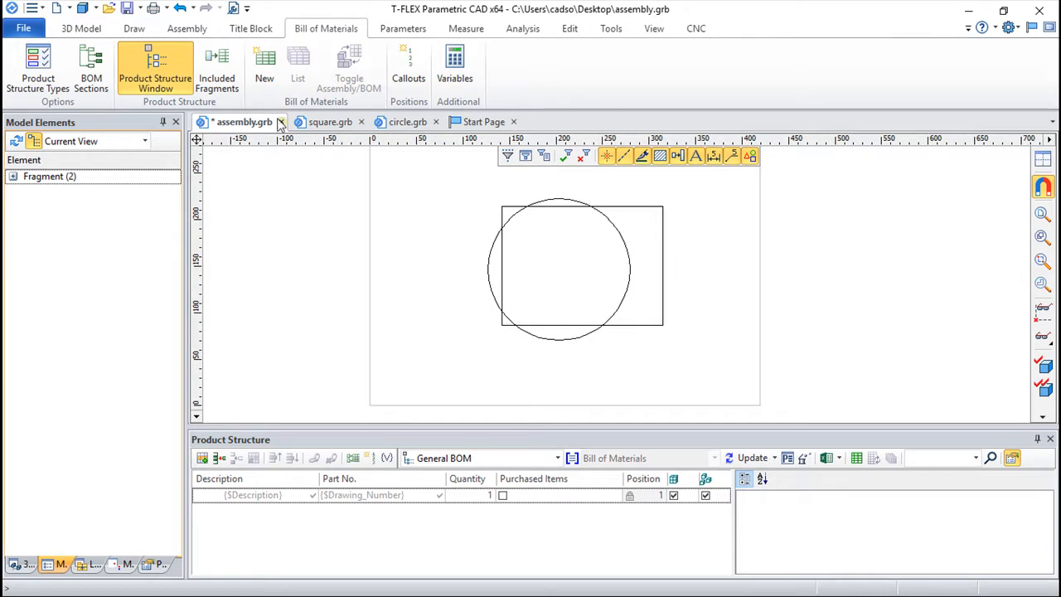
- Include the circle.grb and square.grb fragments in the General BOM product structure without embedded elements
click(216, 70)
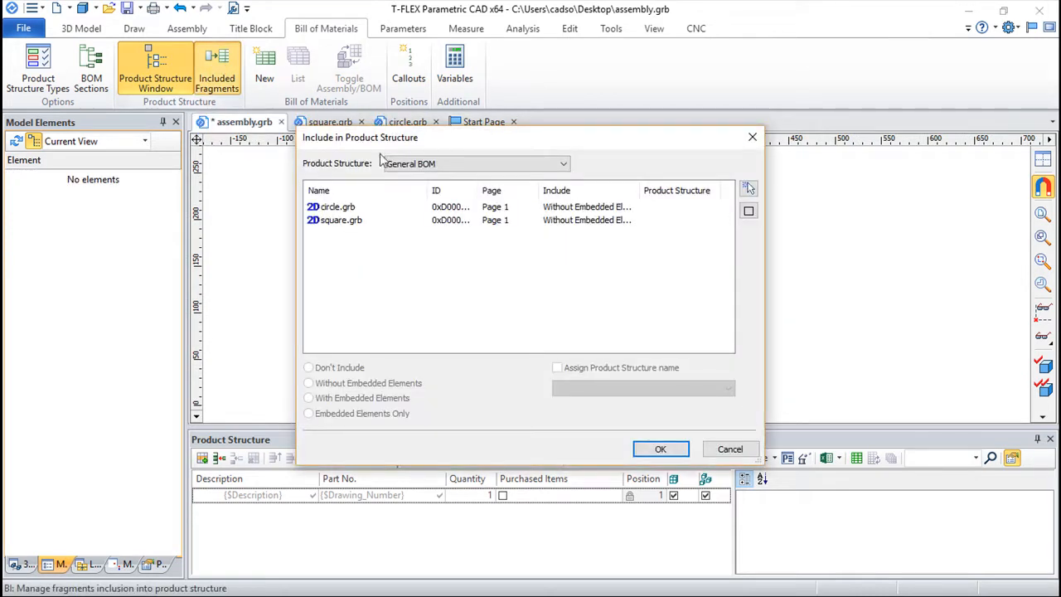
click(334, 208)
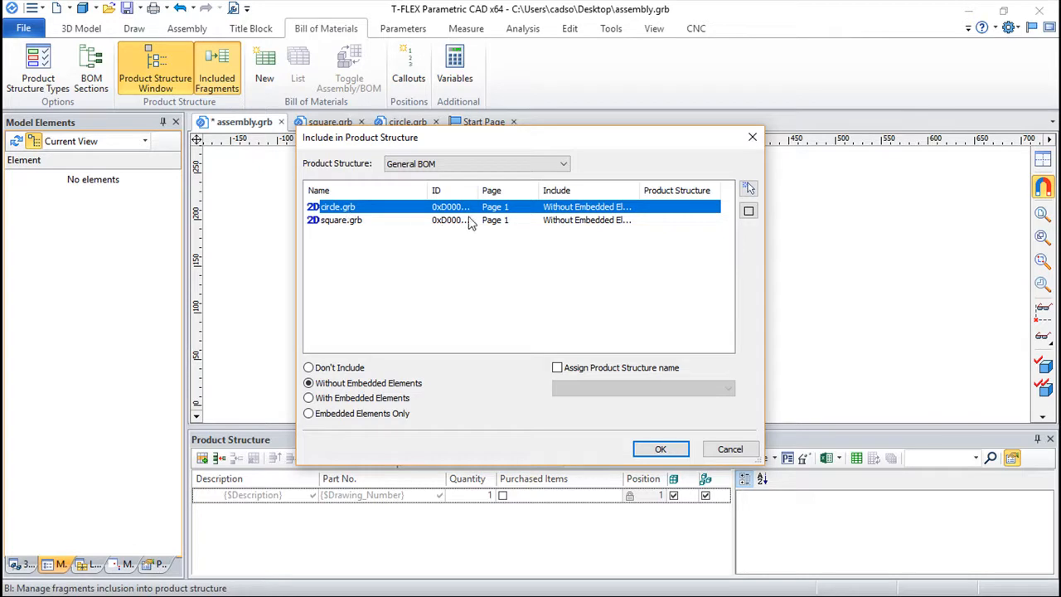
click(329, 221)
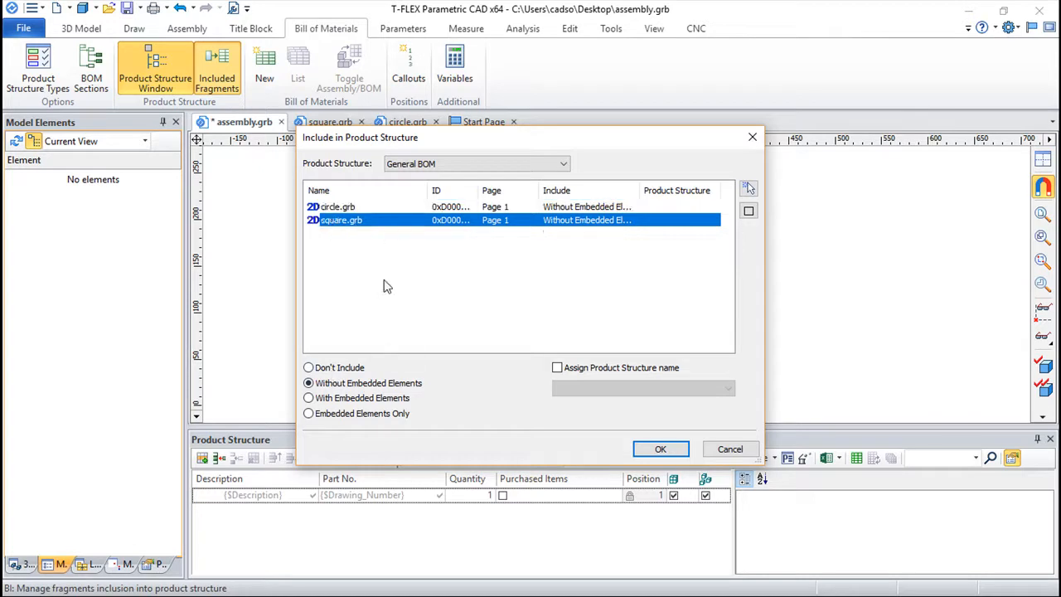
click(358, 207)
shift+click(350, 220)
click(308, 367)
click(309, 383)
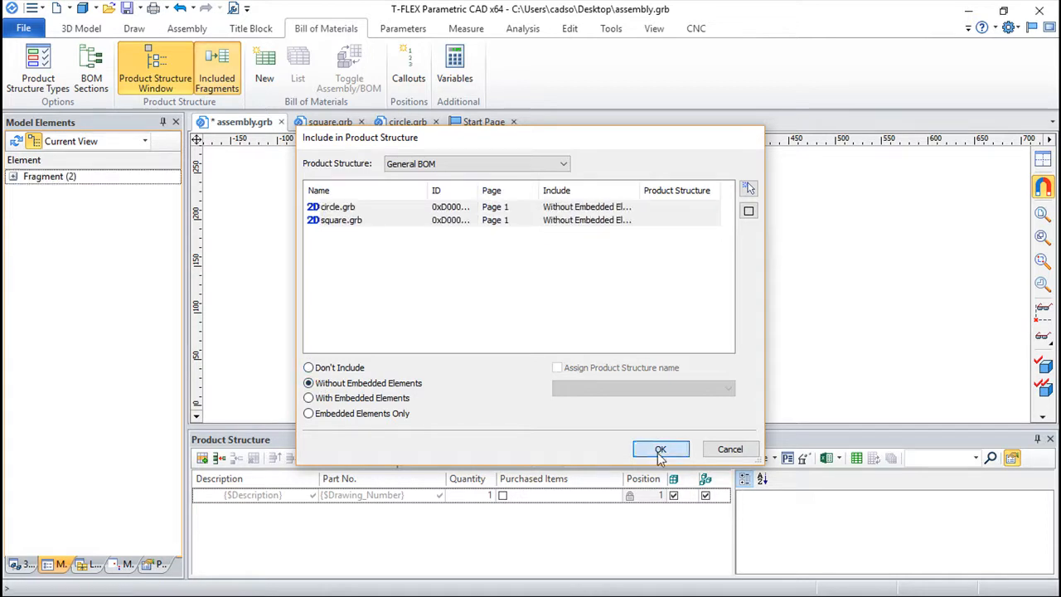
click(660, 448)
- Update all product structure data and enlarge the Product Structure window to inspect the circle fragment's properties
click(774, 459)
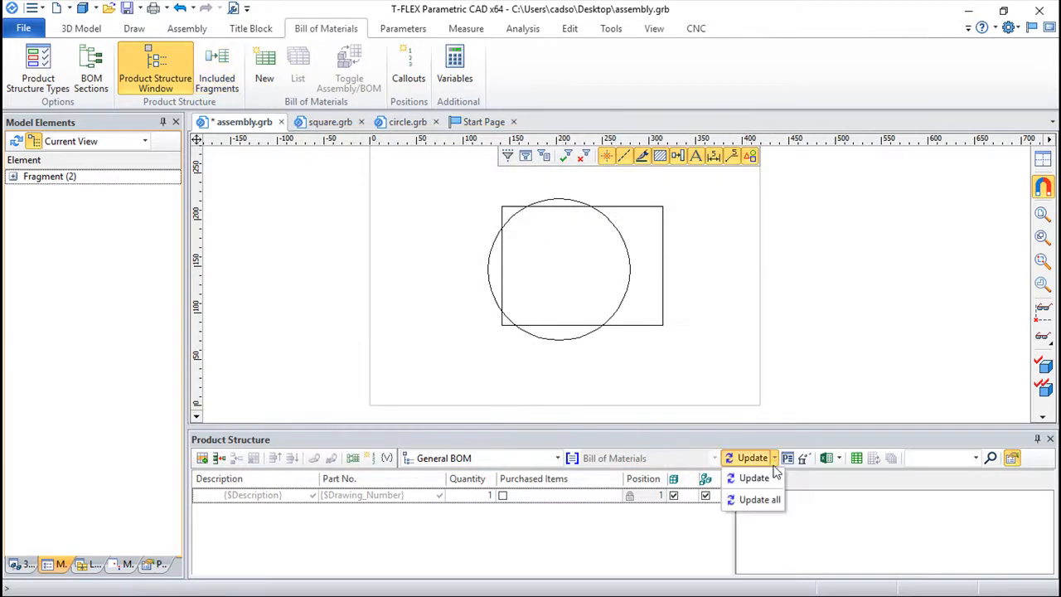
click(748, 500)
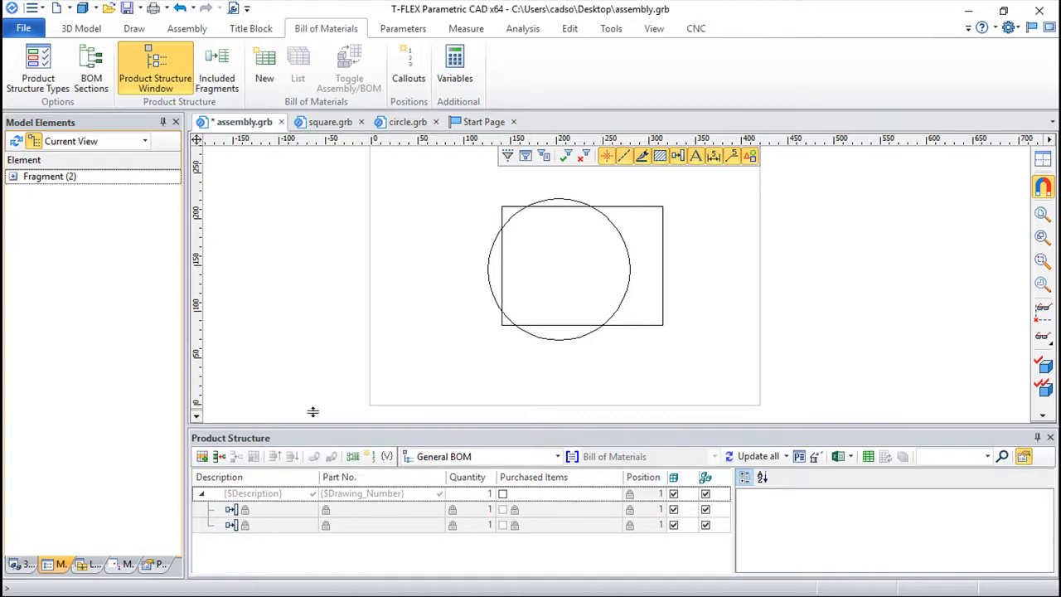
drag(310, 426, 310, 332)
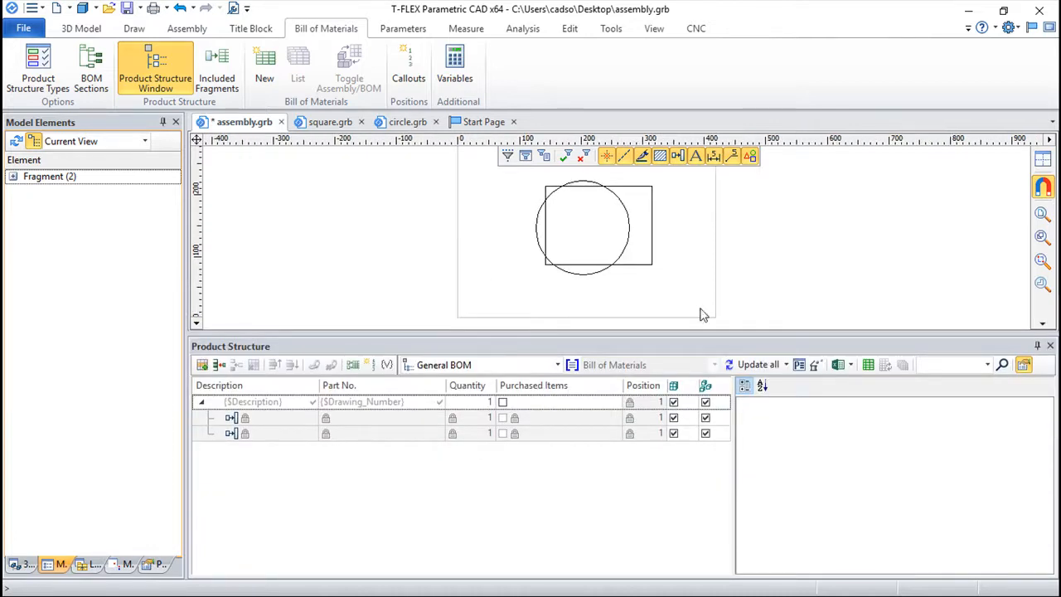
click(296, 421)
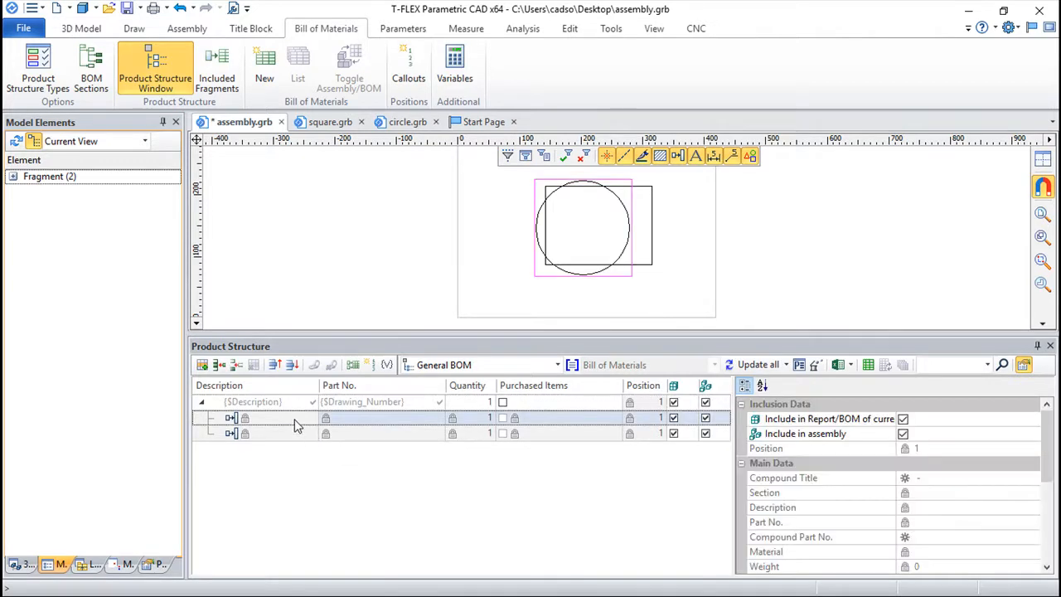
drag(1049, 457, 1059, 403)
click(785, 207)
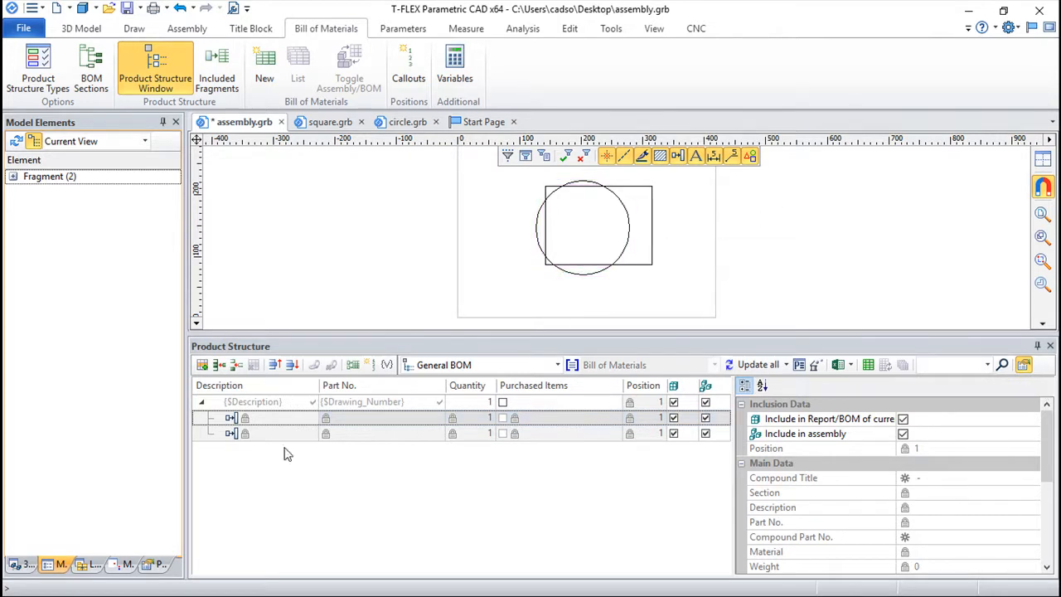
- Open the square fragment's source drawing from the assembly and bring up the bill of materials commands for it
click(652, 235)
key(Escape)
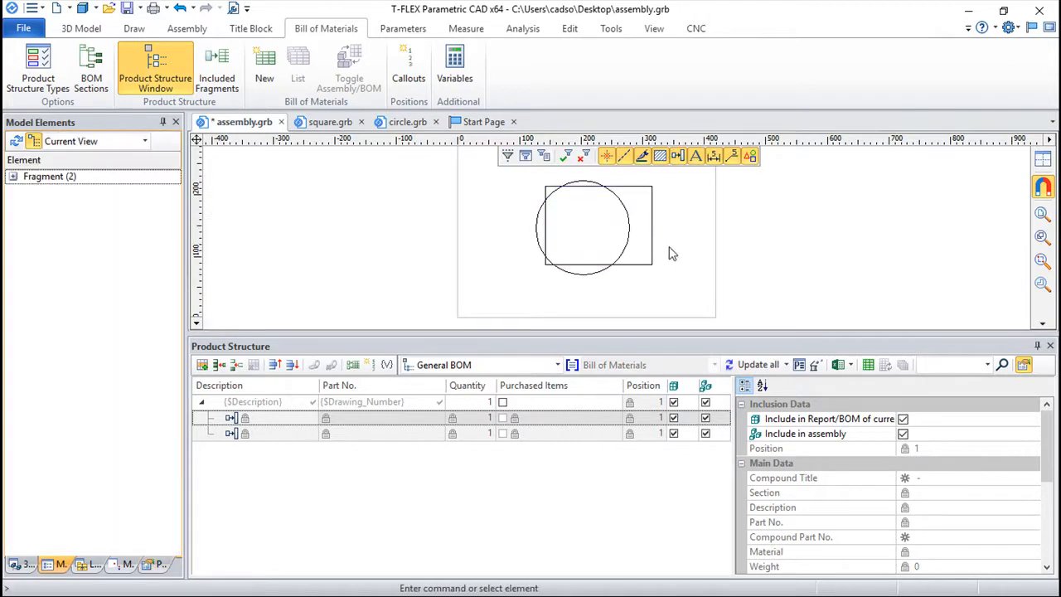
right_click(653, 235)
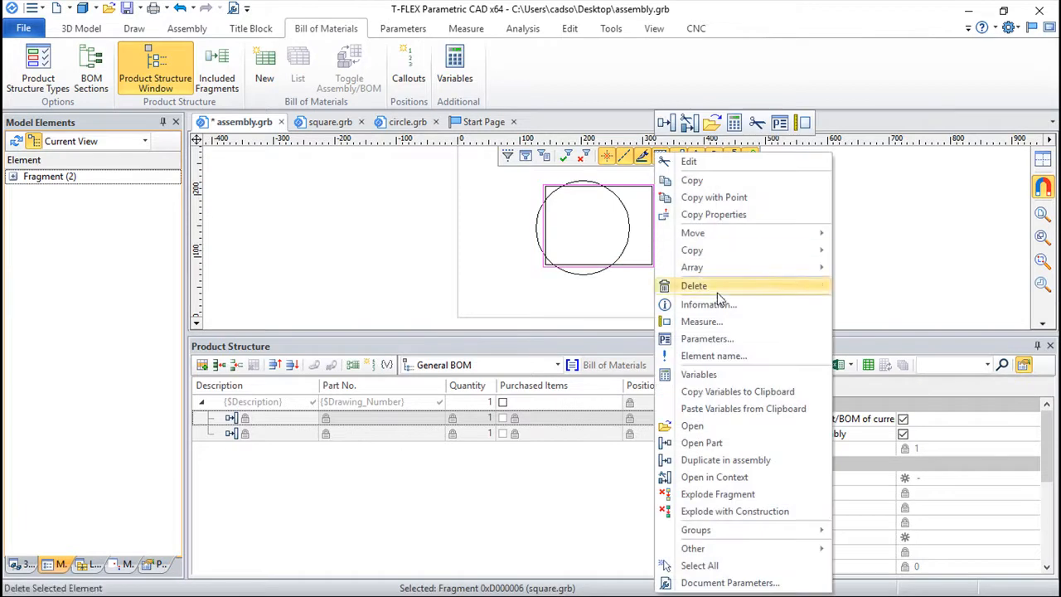
click(711, 426)
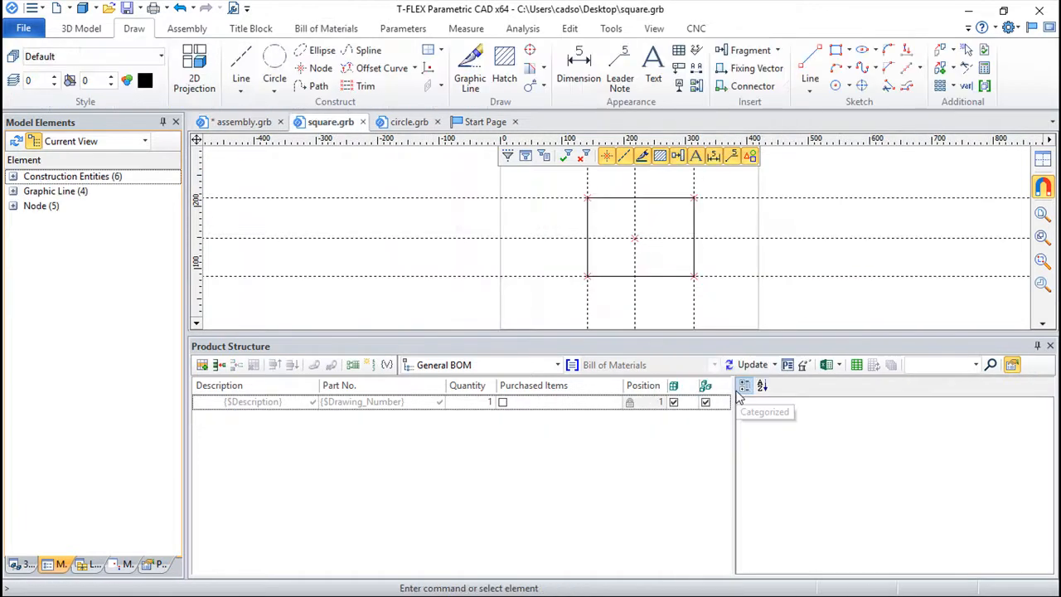
mouse_move(783, 344)
mouse_down()
mouse_move(787, 476)
mouse_move(780, 464)
mouse_up()
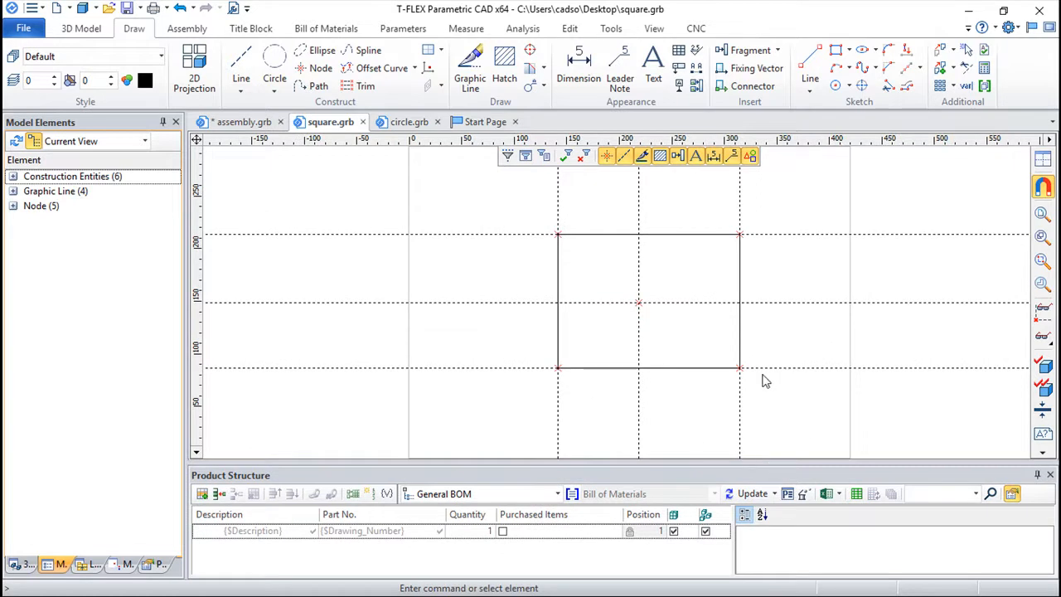
click(328, 30)
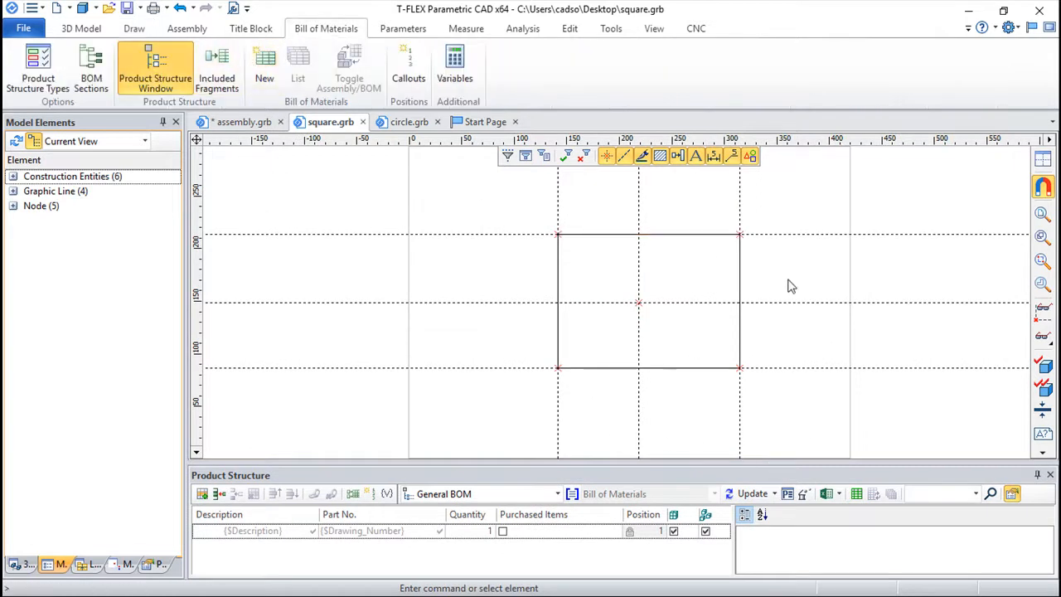
- Enlarge the Product Structure window and set the square part's description to Square
click(286, 531)
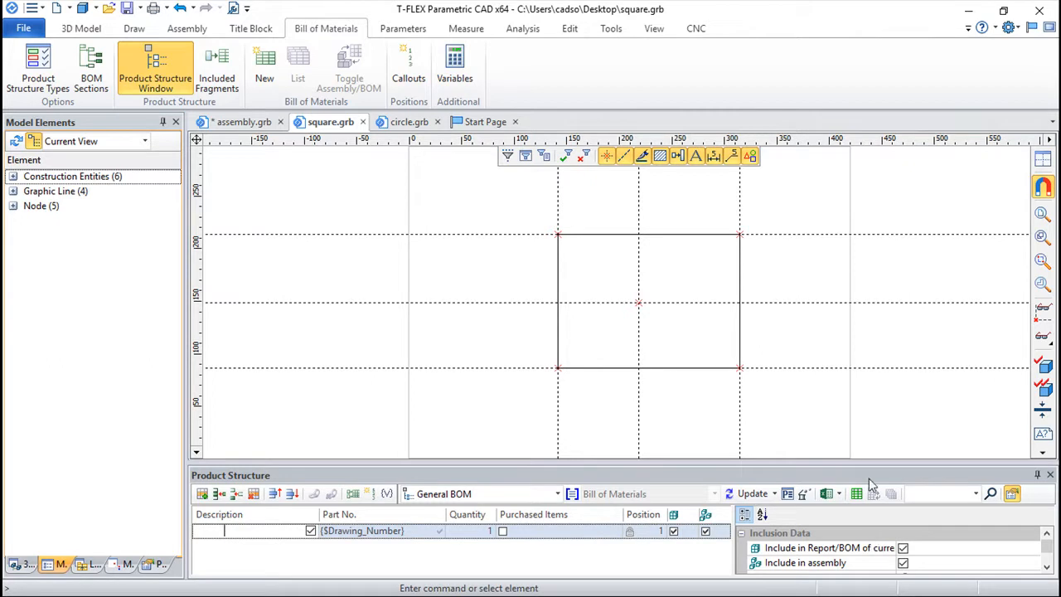
drag(875, 463, 845, 240)
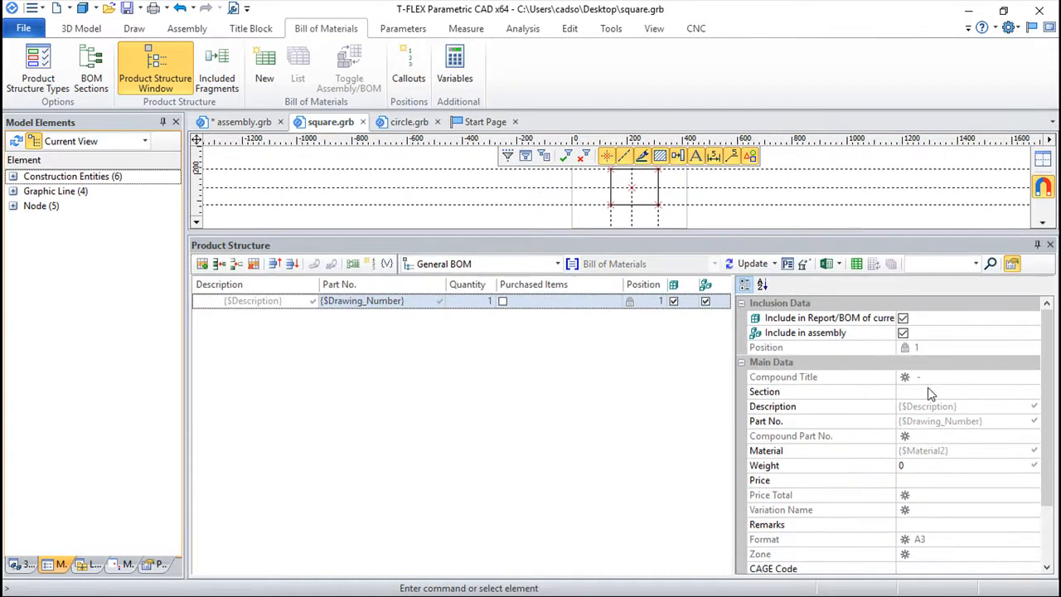
click(940, 405)
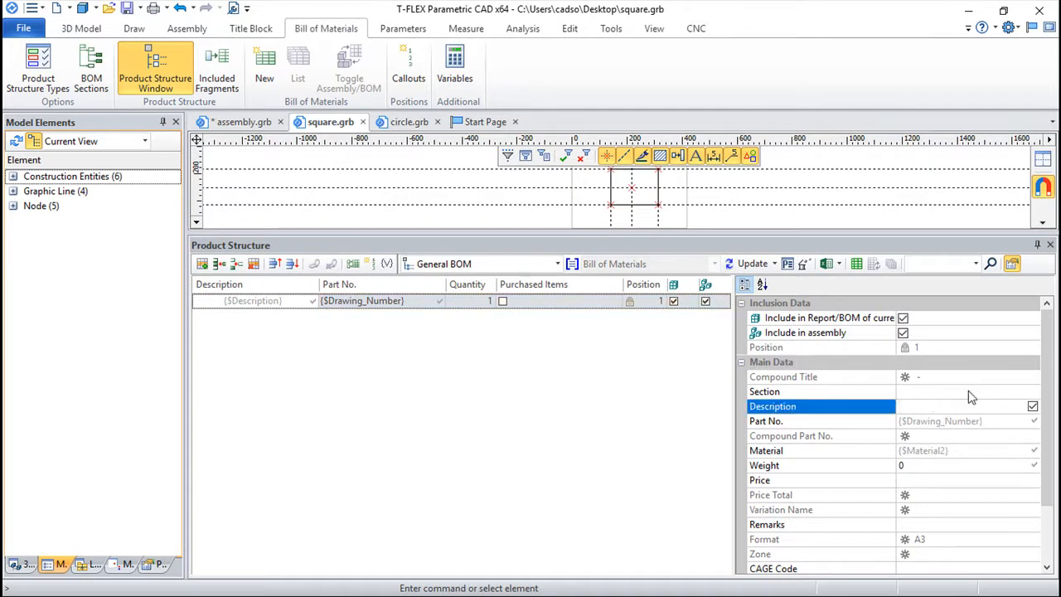
text(Sqaure)
key(BackSpace)
key(BackSpace)
key(BackSpace)
key(BackSpace)
text(uare)
key(Return)
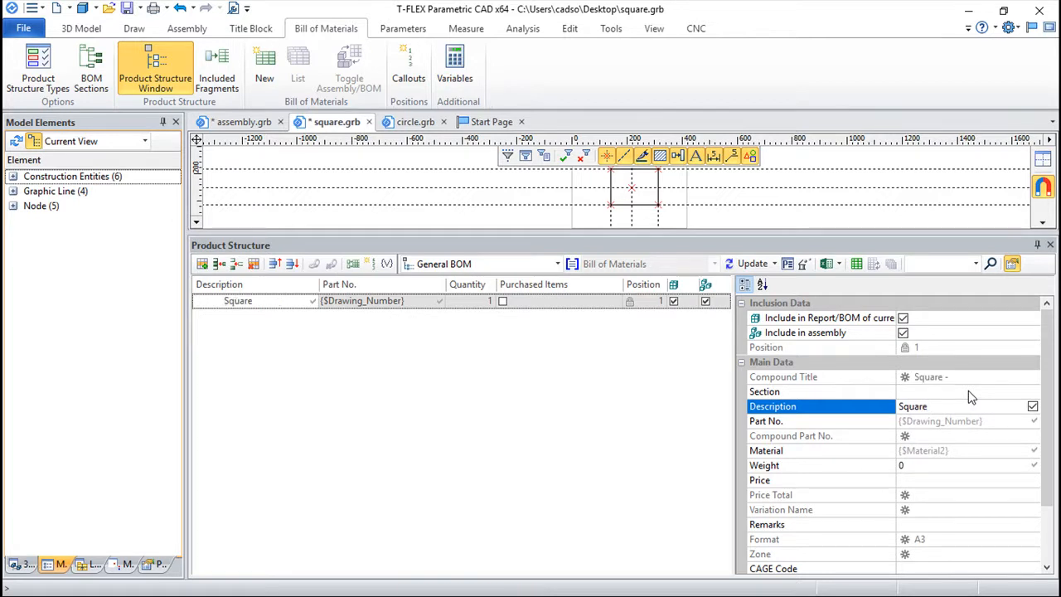
- Save square.grb and return to assembly.grb, updating it with the modified fragment data
click(127, 8)
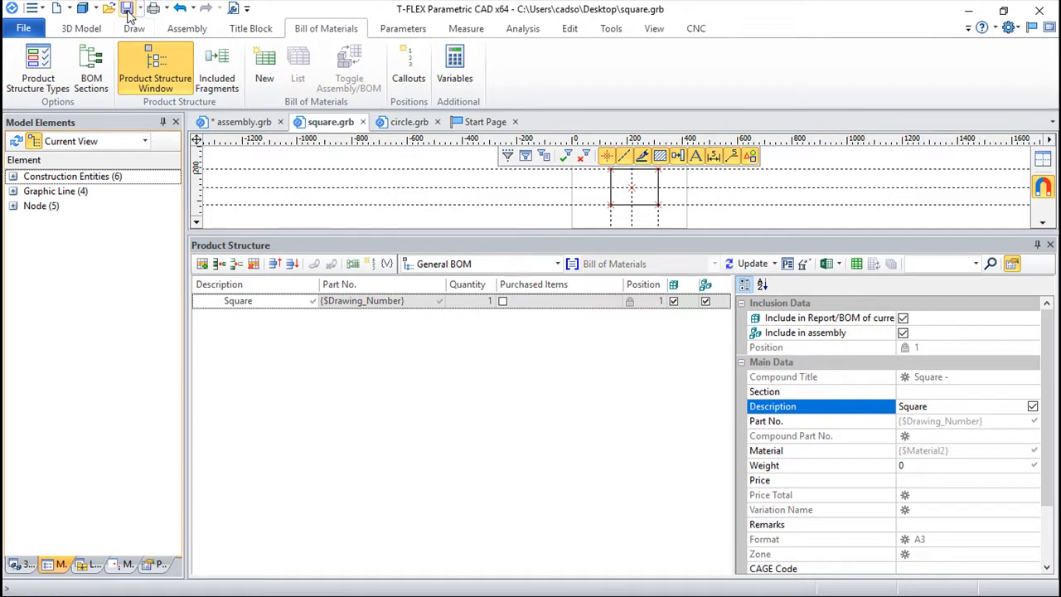
click(237, 125)
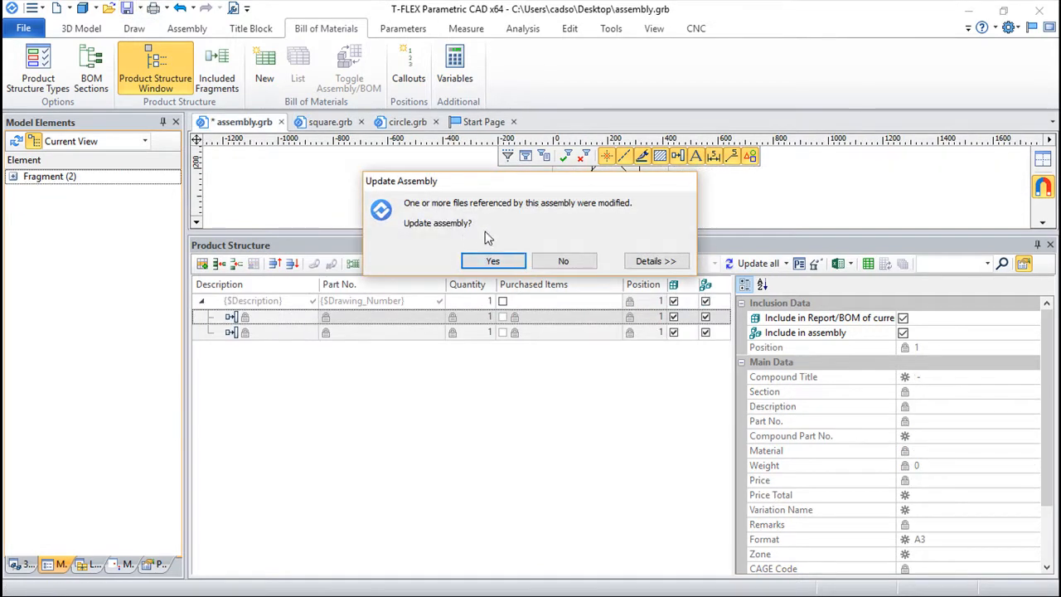
click(480, 261)
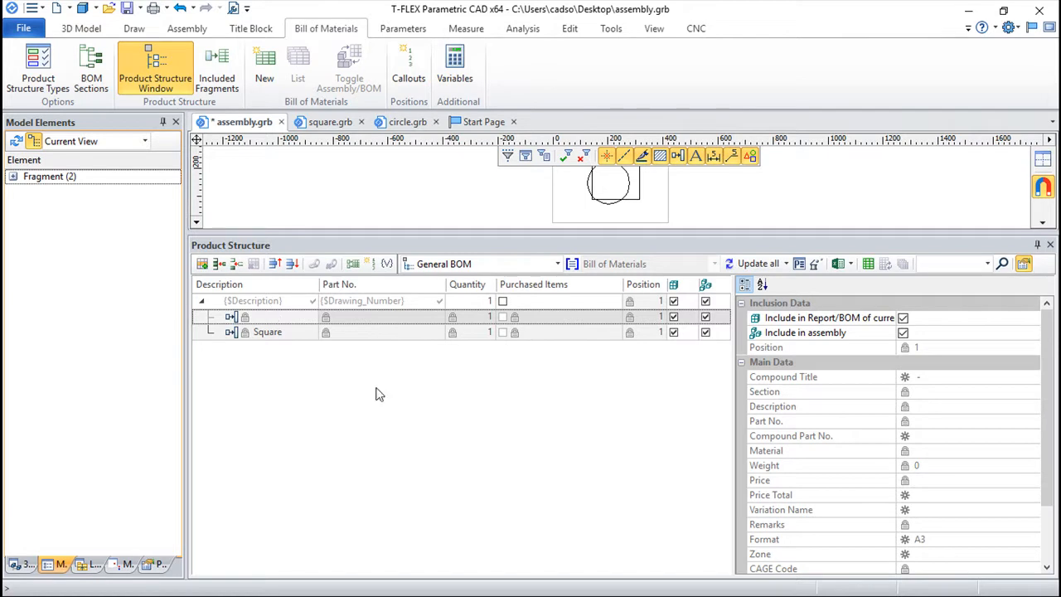
- Review the available BOM sections and their codes, leaving them without changes
click(91, 73)
mouse_move(671, 270)
mouse_down()
mouse_move(675, 325)
mouse_move(669, 272)
mouse_up()
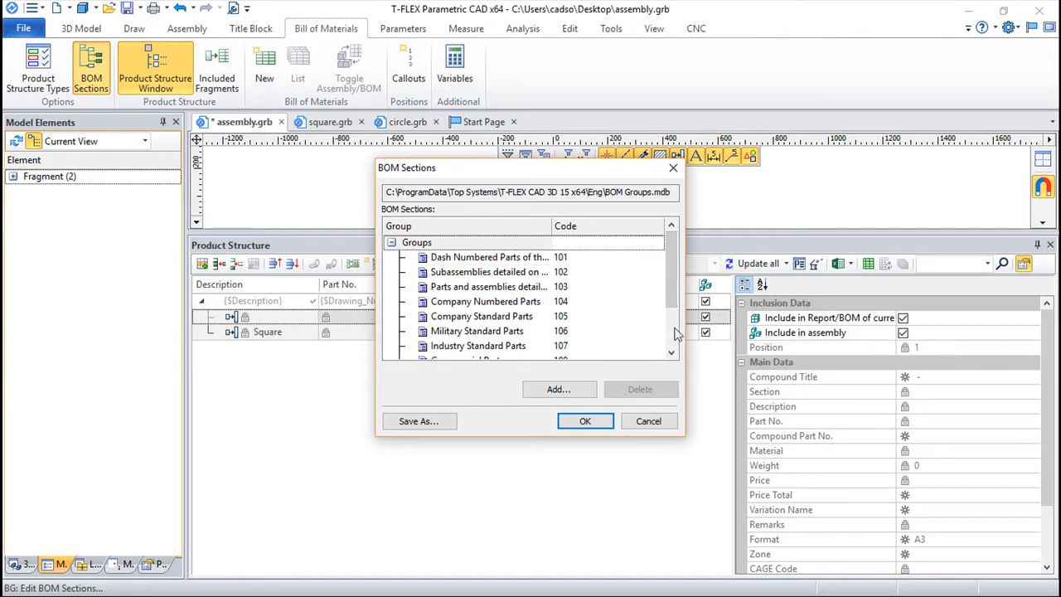
drag(672, 282, 678, 324)
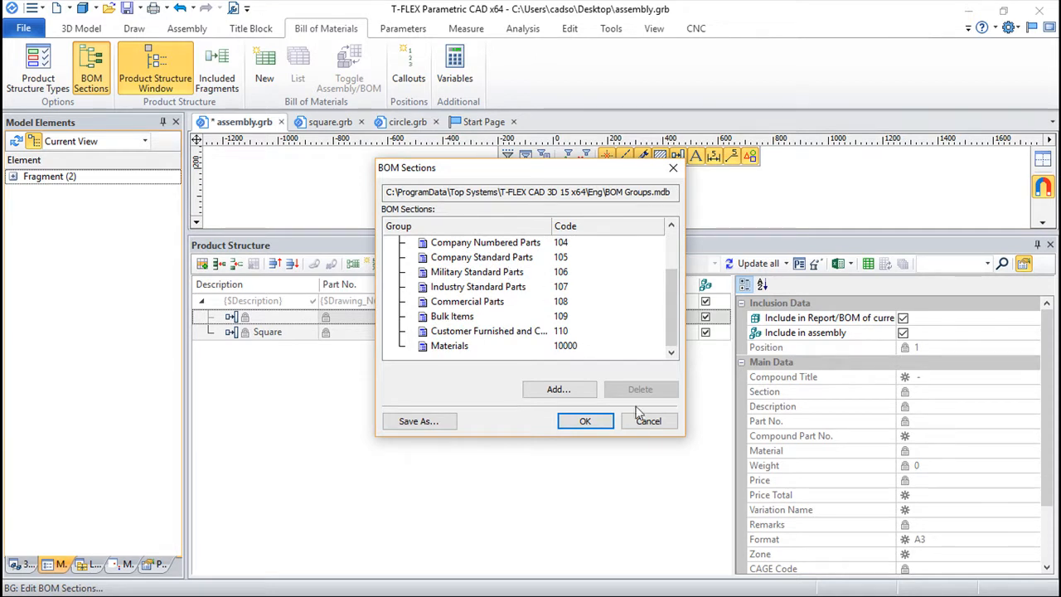
click(649, 421)
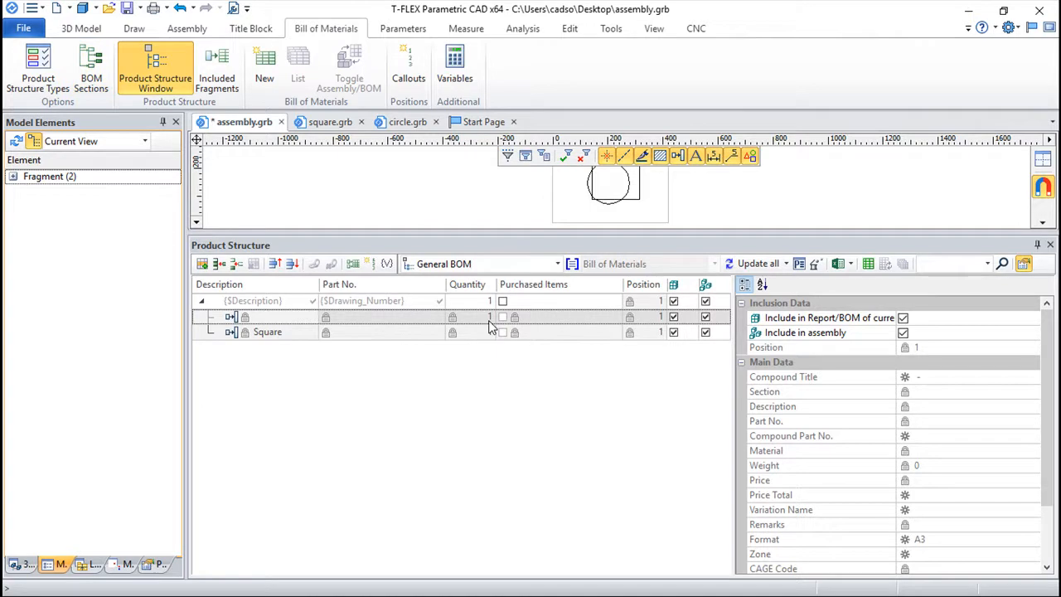
- Assign the square part in square.grb to the Military Standard Parts section
click(330, 123)
click(415, 125)
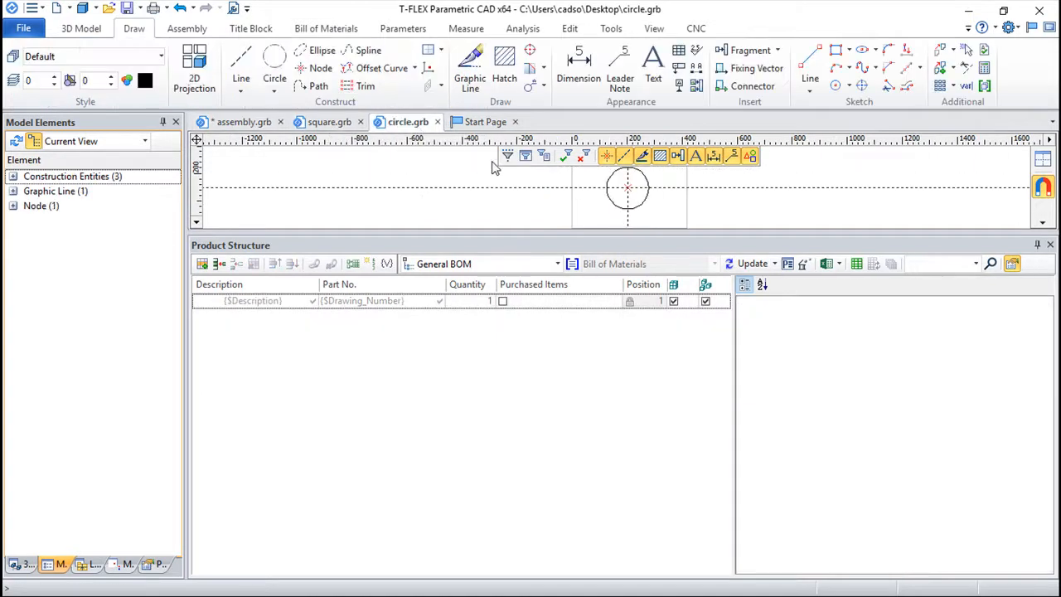
click(330, 122)
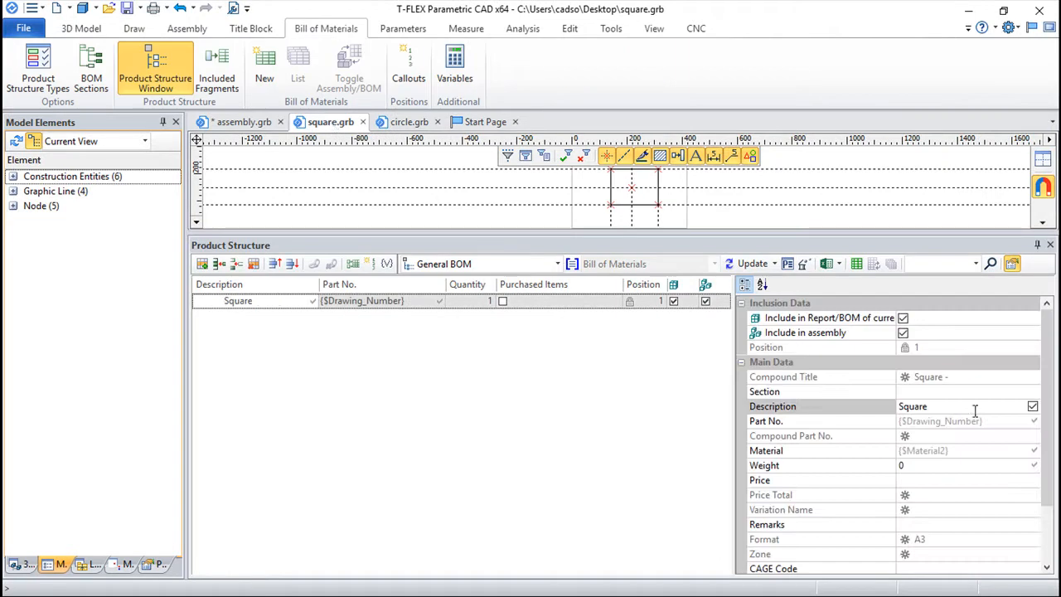
click(1025, 393)
click(1033, 393)
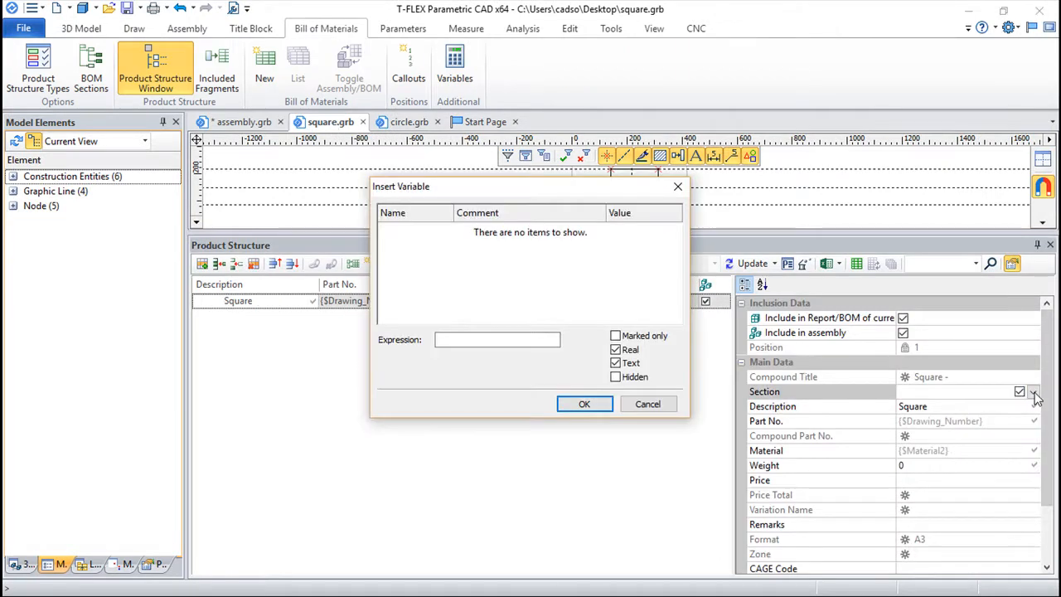
click(654, 404)
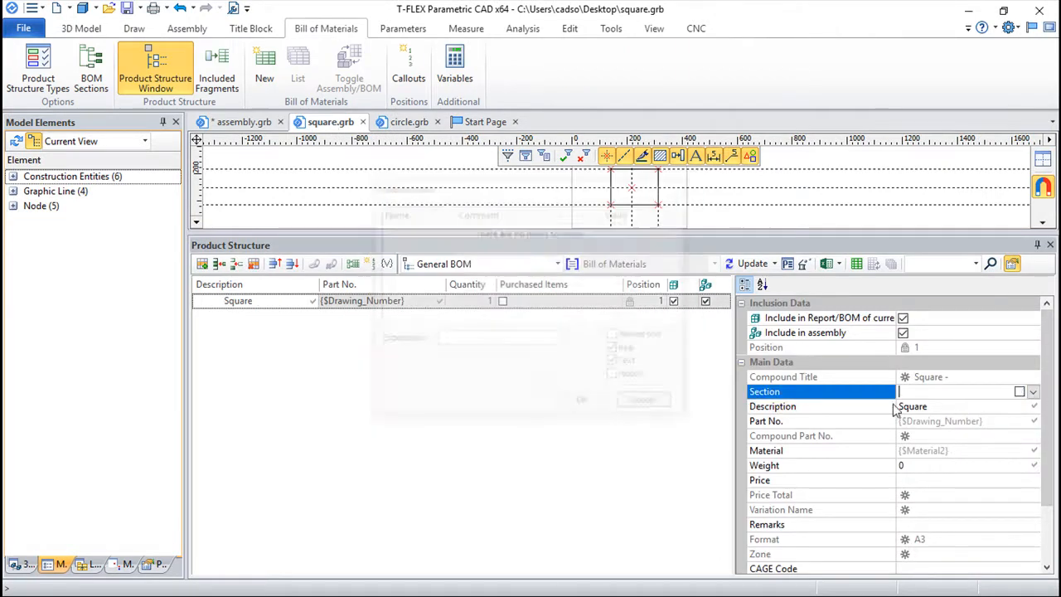
click(1032, 393)
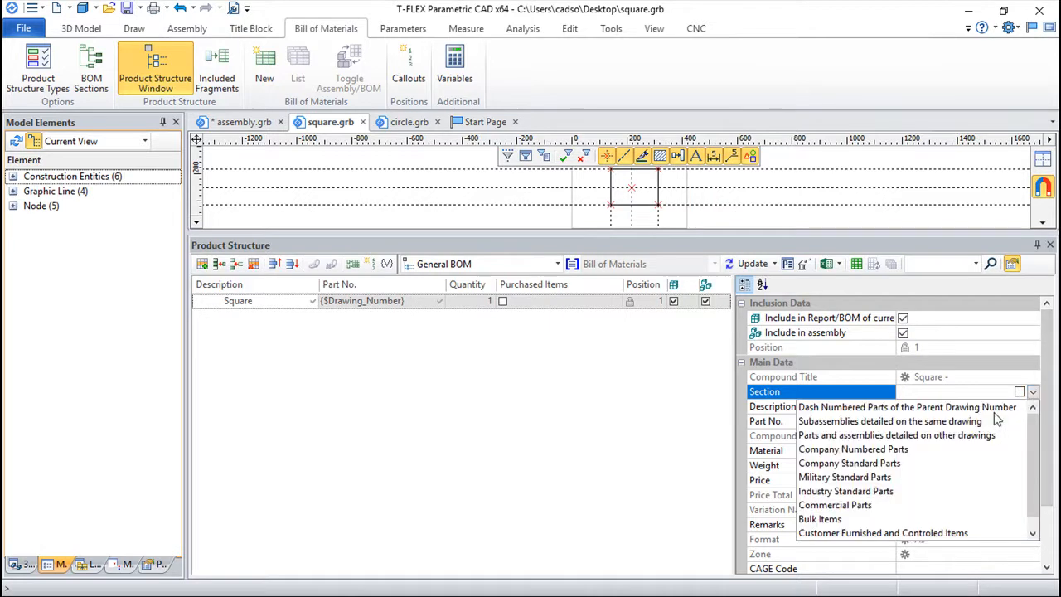
click(838, 479)
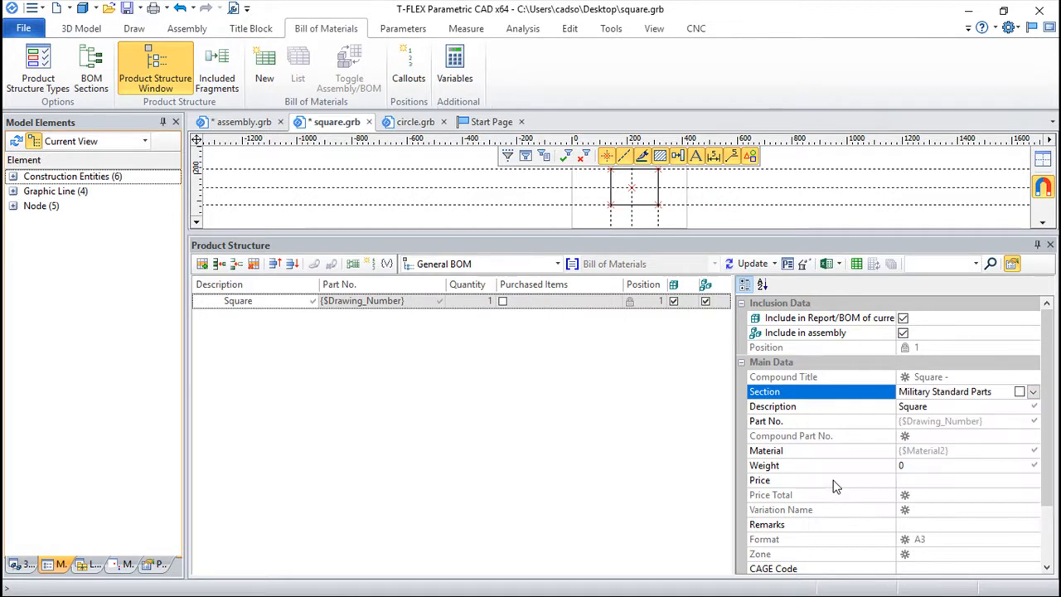
click(979, 524)
- Save the section change in square.grb and update the assembly drawing from it
click(127, 9)
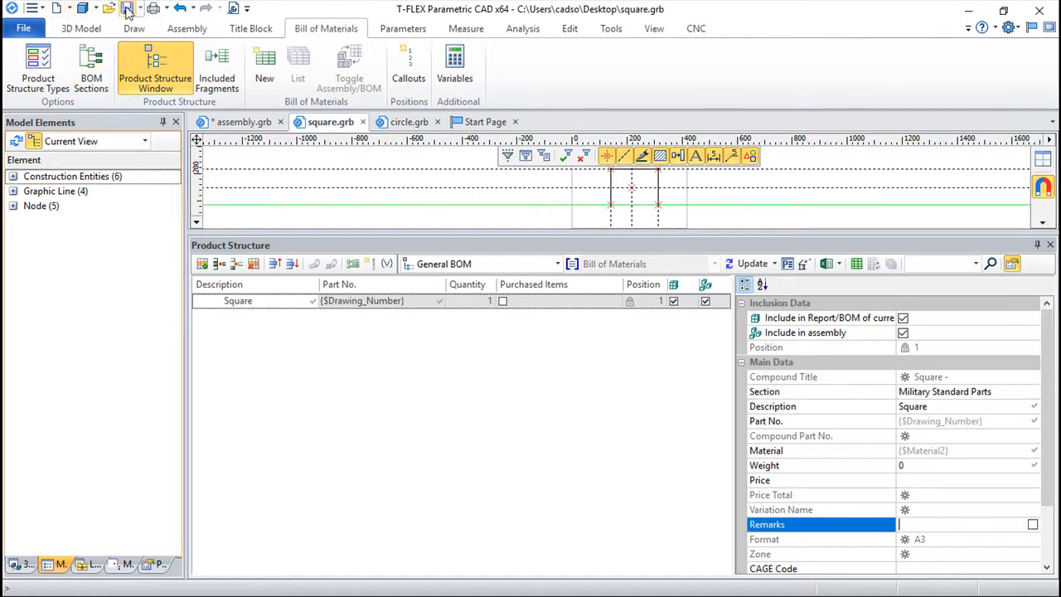
click(242, 122)
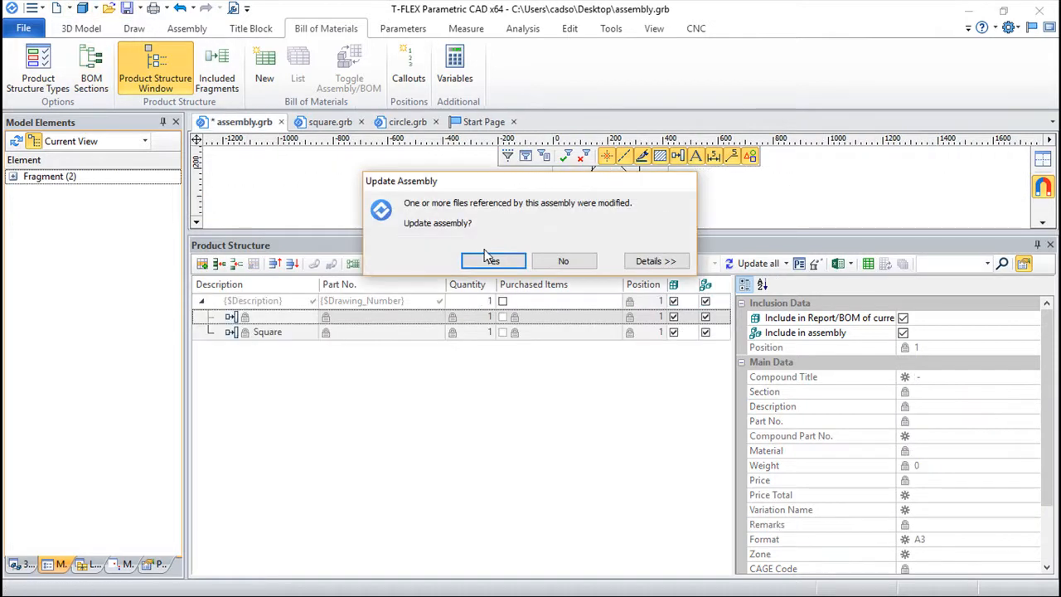
click(495, 262)
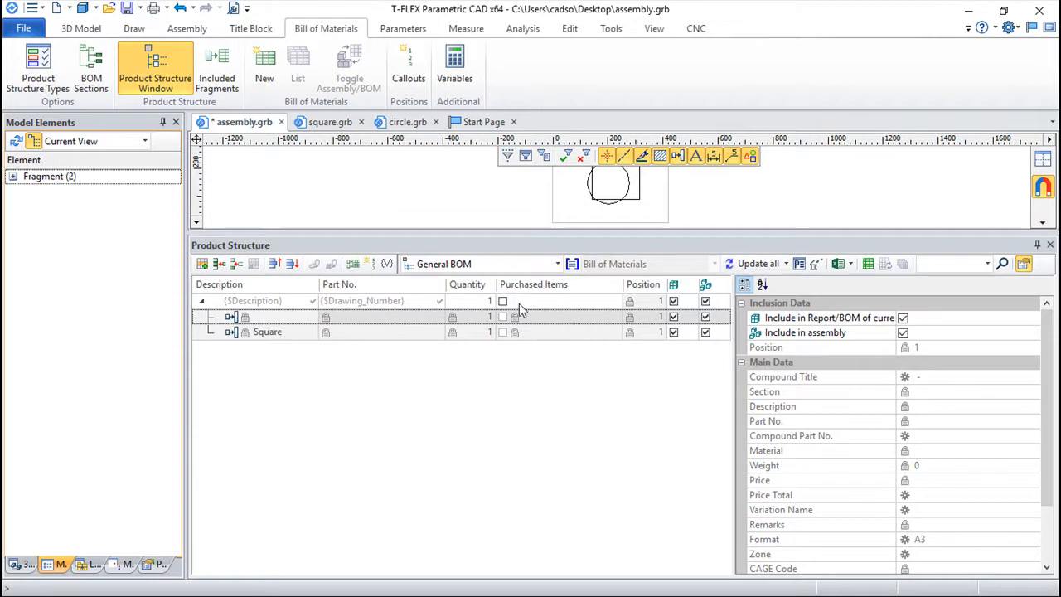
- Check the Square record's properties in the assembly, and collapse and re-expand the product structure tree
click(362, 334)
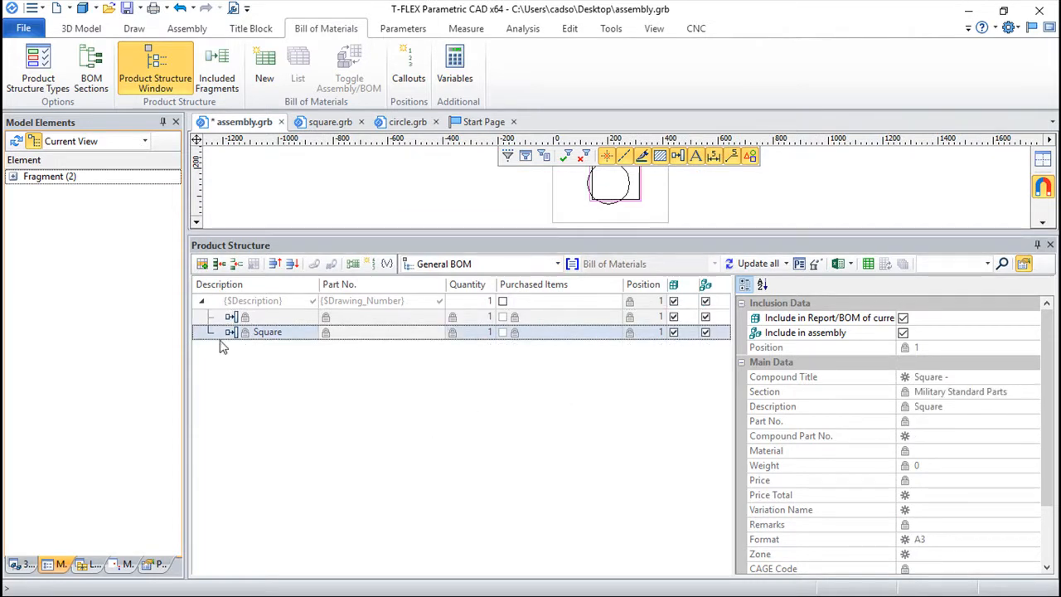
click(204, 302)
click(202, 302)
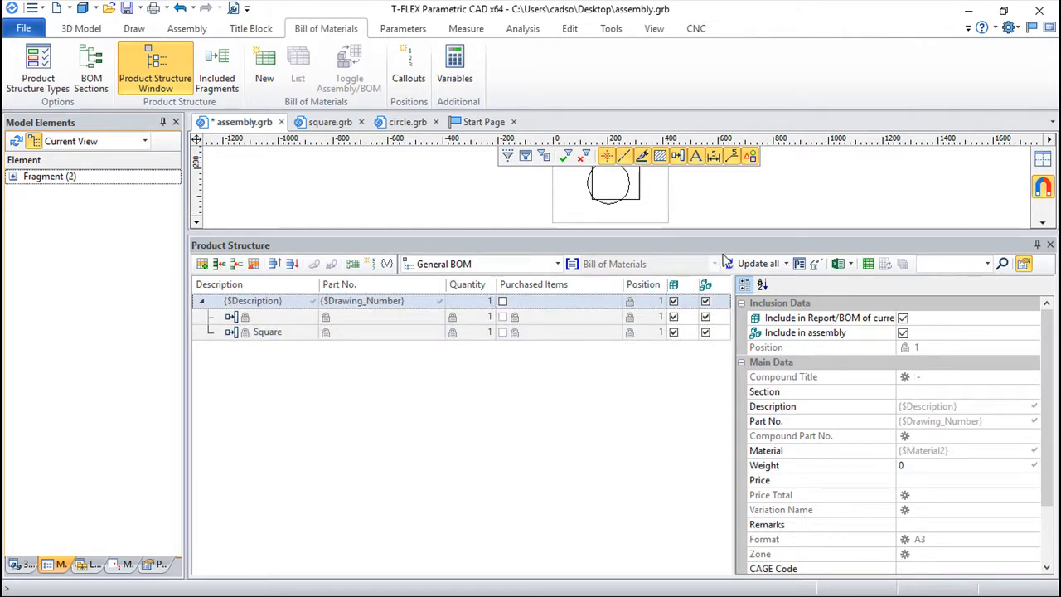
- Group the assembly's product structure by Bill of Materials sections and expand the ungrouped record
click(572, 263)
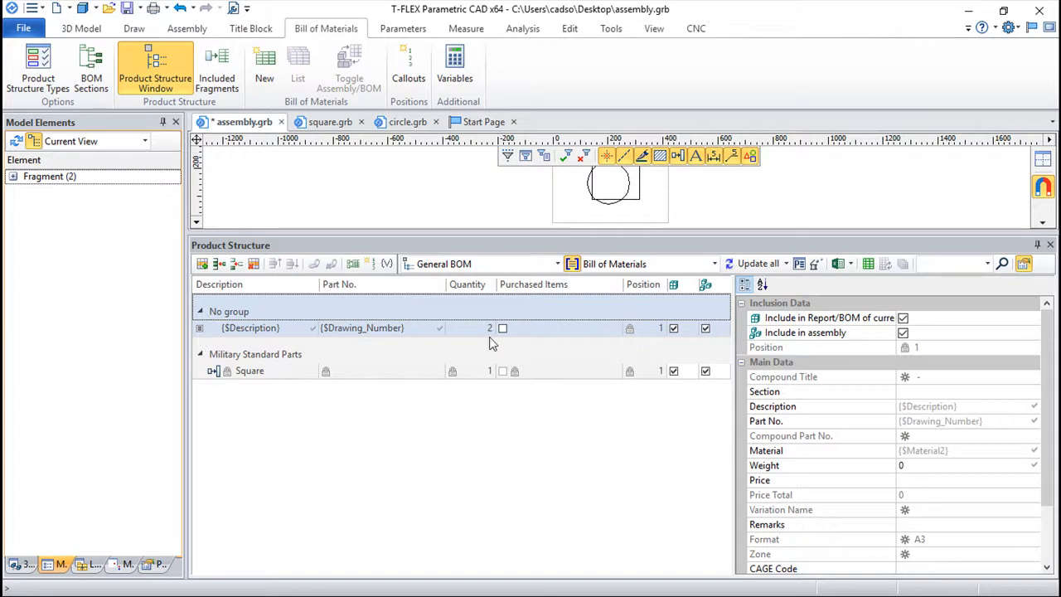
click(201, 355)
click(201, 355)
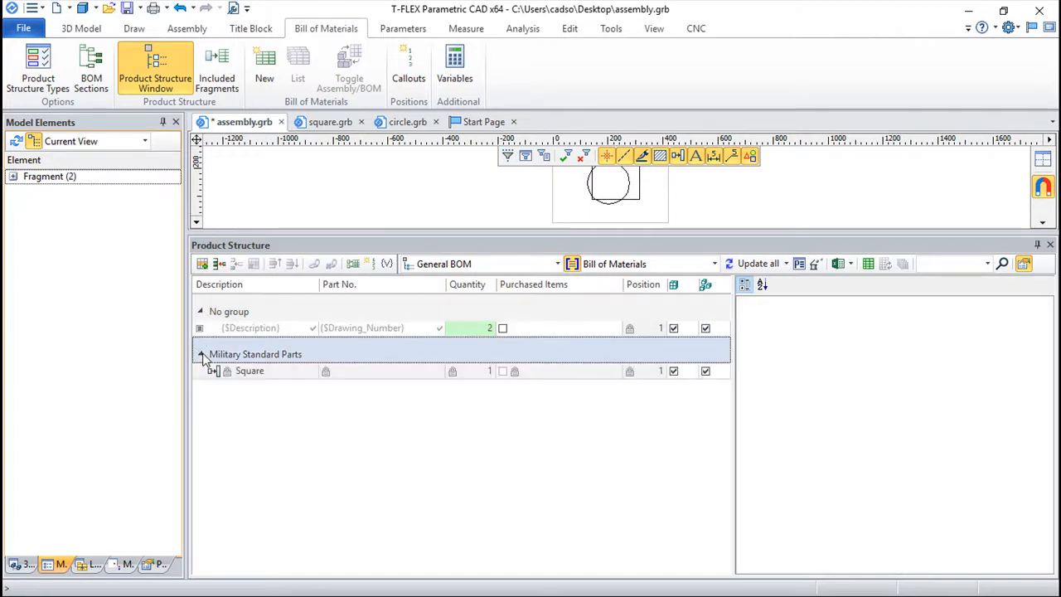
click(199, 329)
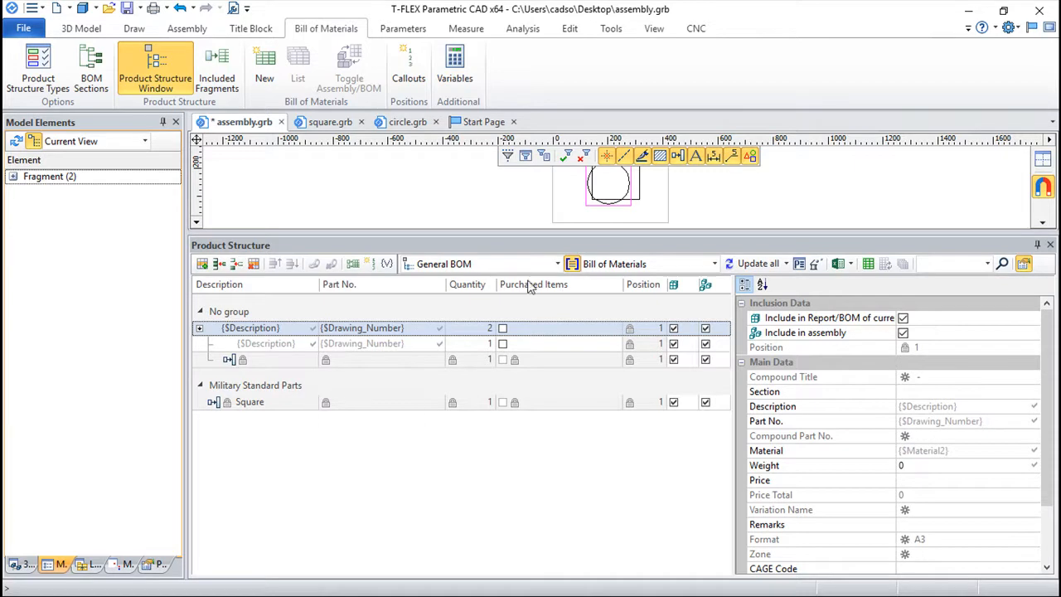
- In circle.grb, set the product structure record's description to Circle and its section to Commercial Parts
click(412, 124)
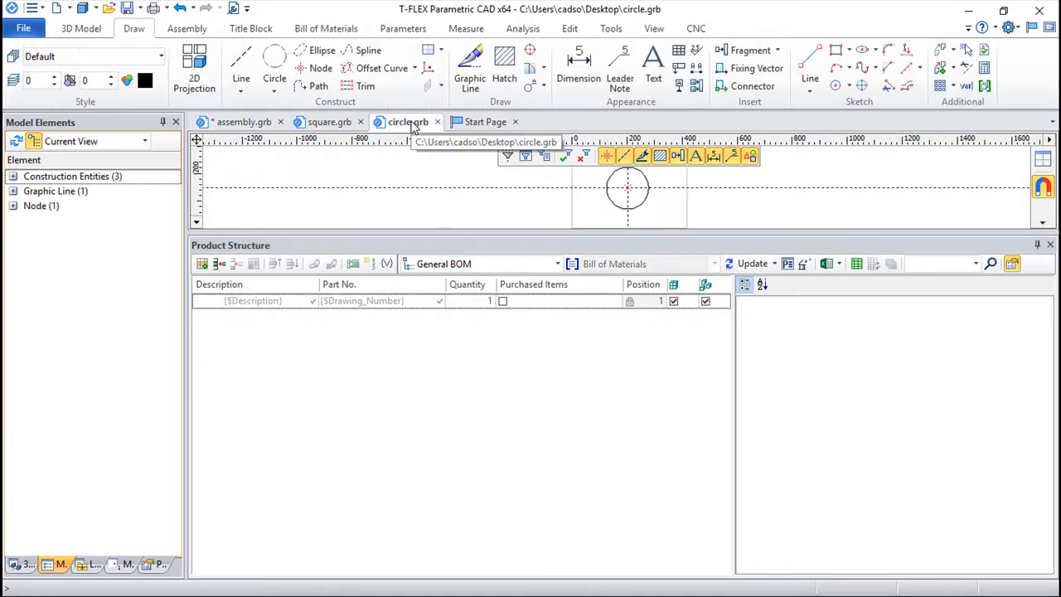
drag(704, 232, 704, 310)
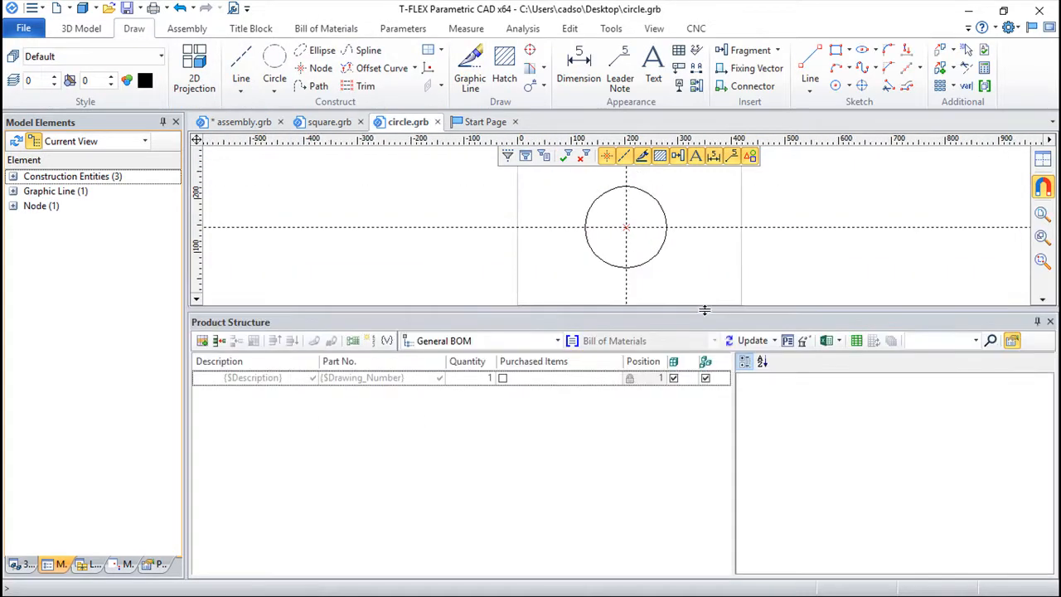
click(315, 381)
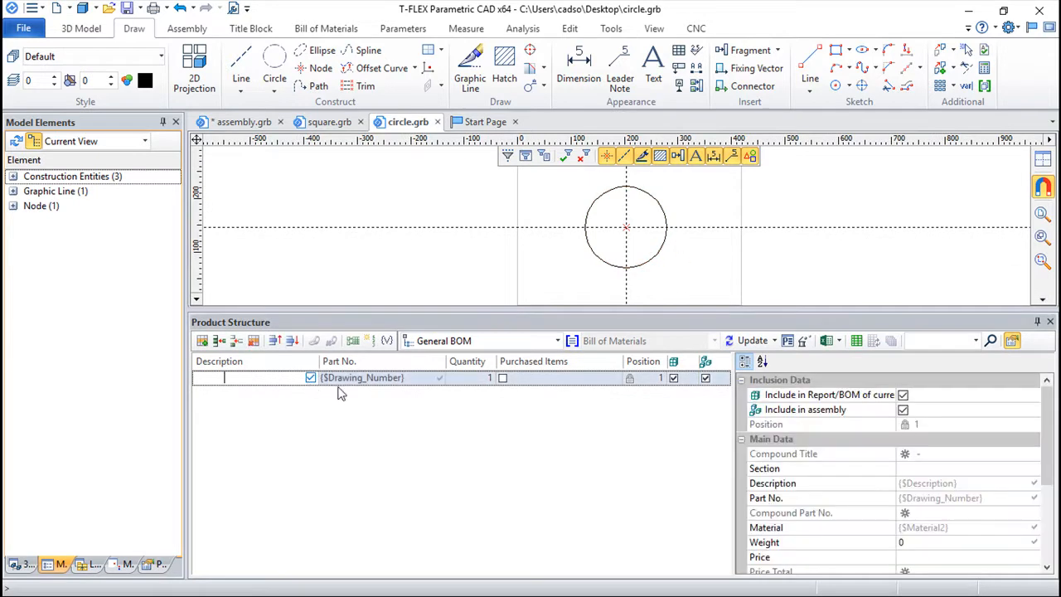
click(981, 483)
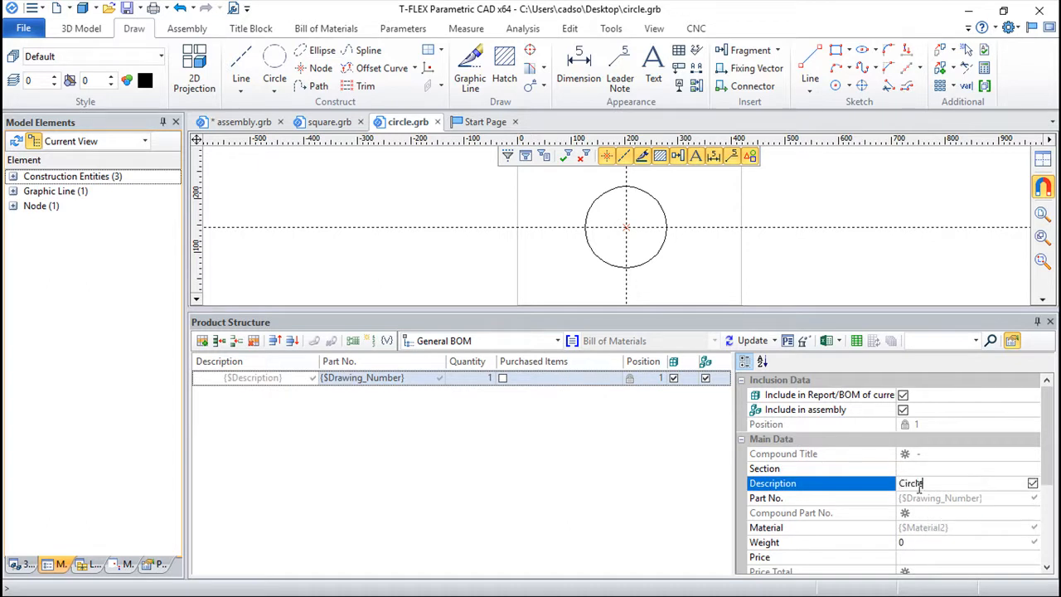
text(Circle)
click(942, 471)
click(1033, 468)
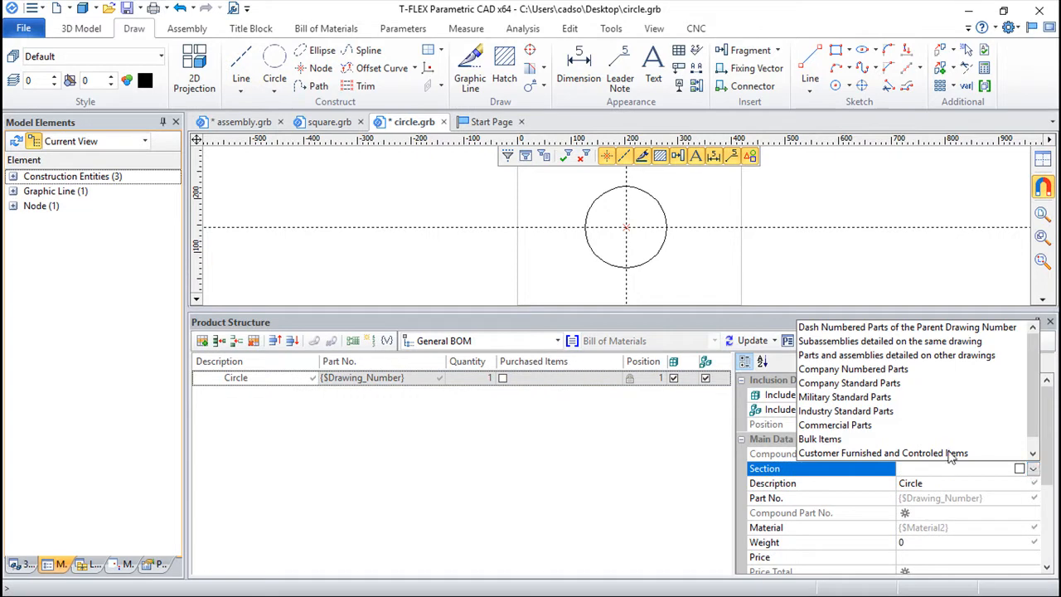
click(835, 425)
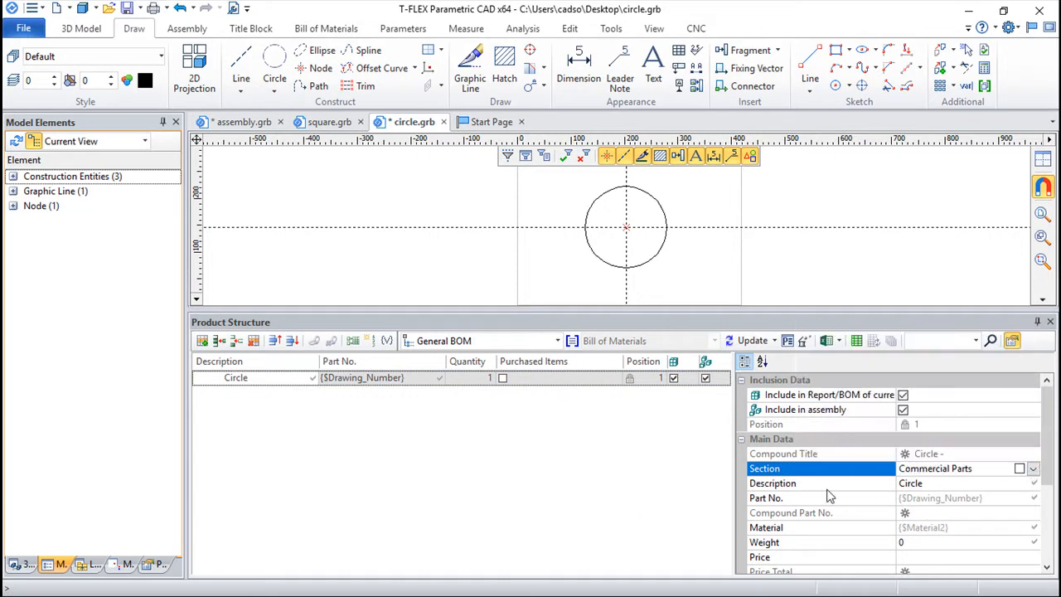
- Save circle.grb, and update and save the assembly.grb drawing that references it
click(128, 9)
click(238, 122)
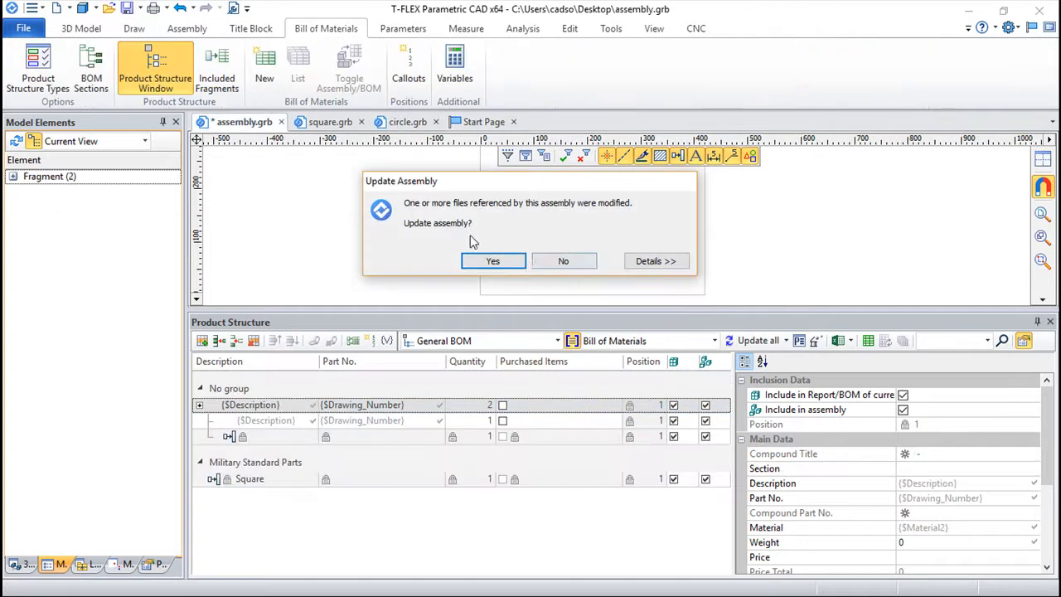
click(494, 261)
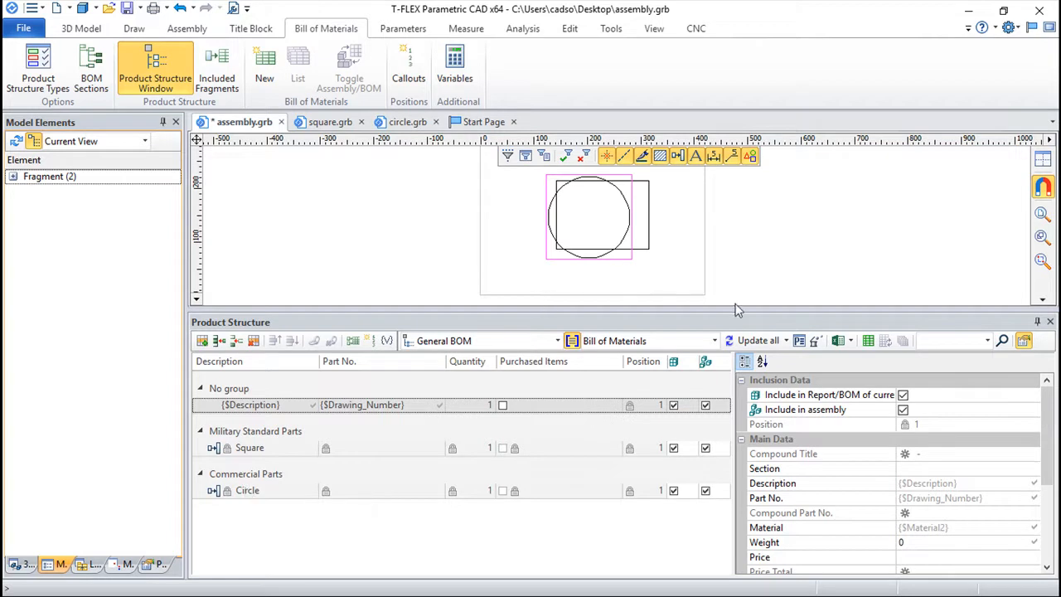
drag(738, 309, 722, 407)
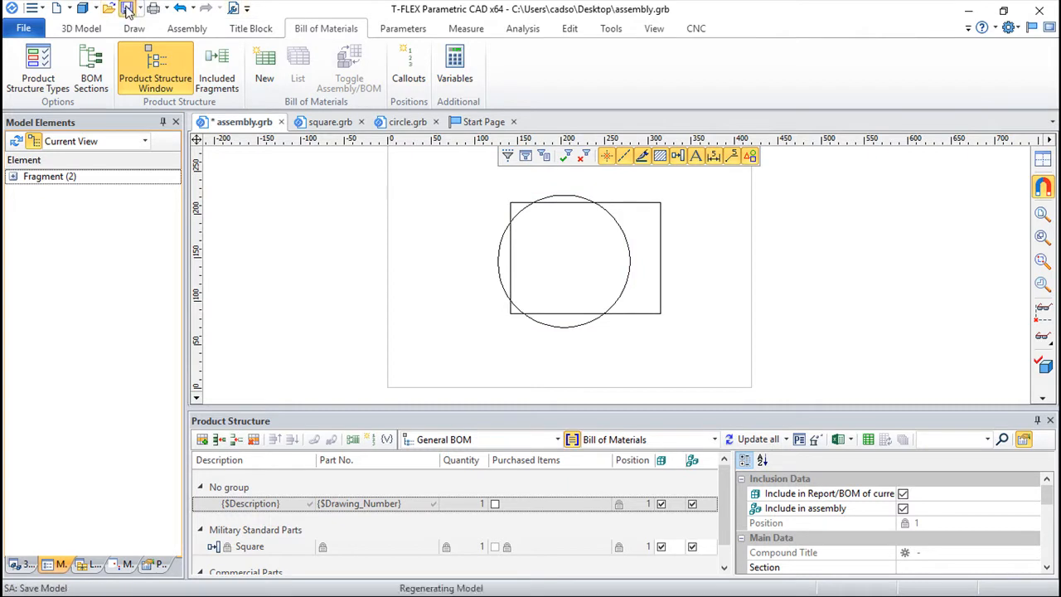
click(127, 8)
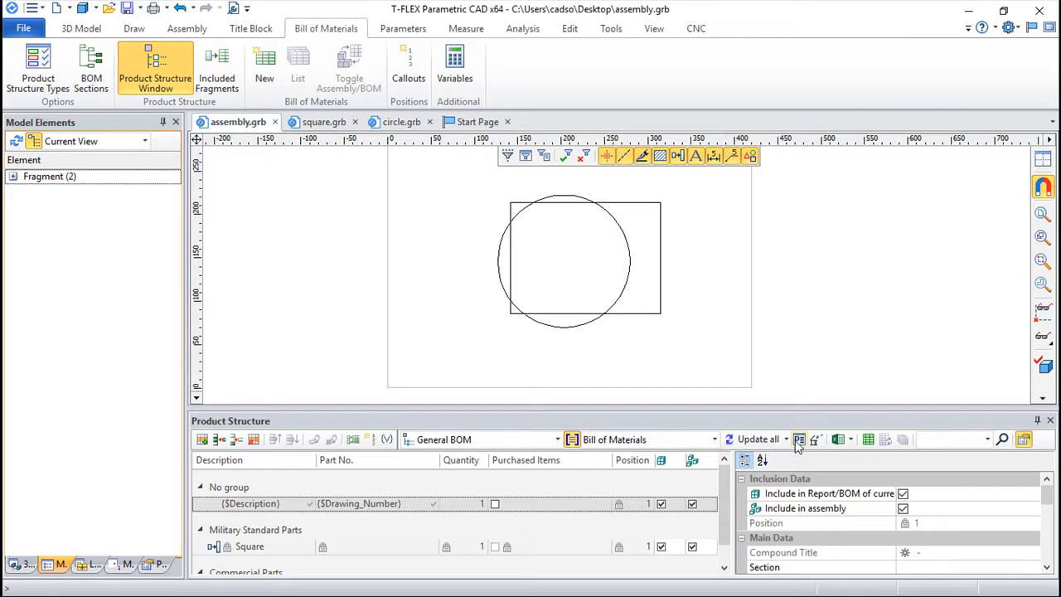
- Preview the available report templates for a new bill of materials, including the ISO, ISO 7200, ANSI and Material List layouts
click(264, 65)
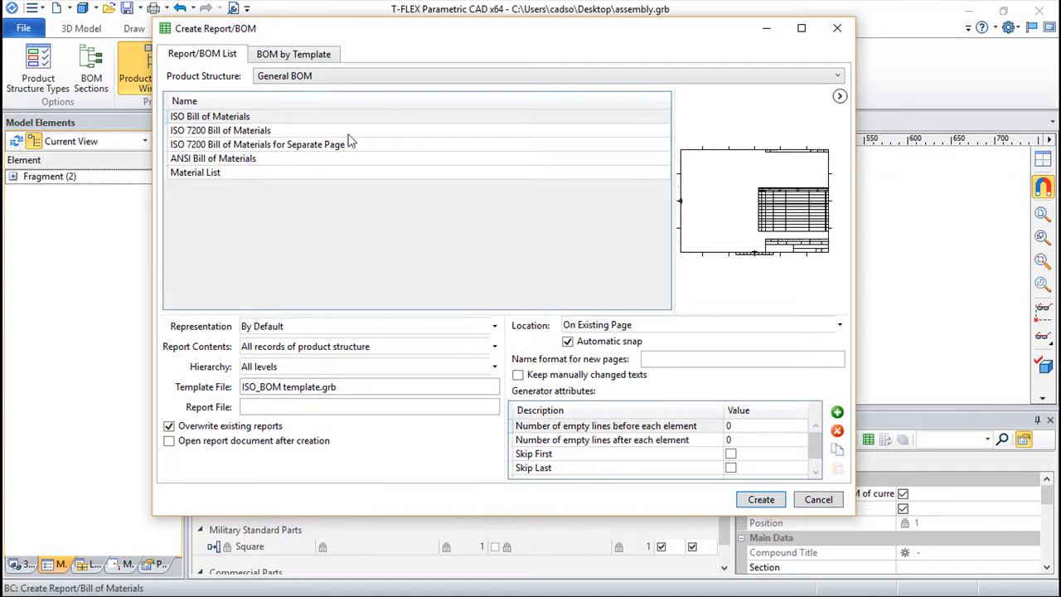
click(230, 131)
click(235, 145)
click(228, 159)
click(236, 172)
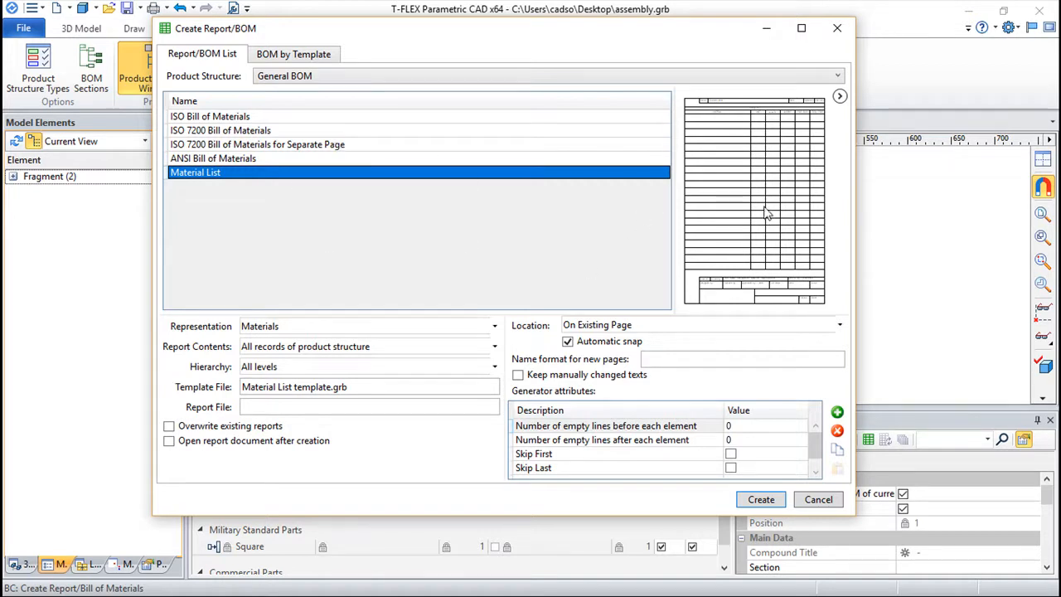
click(277, 119)
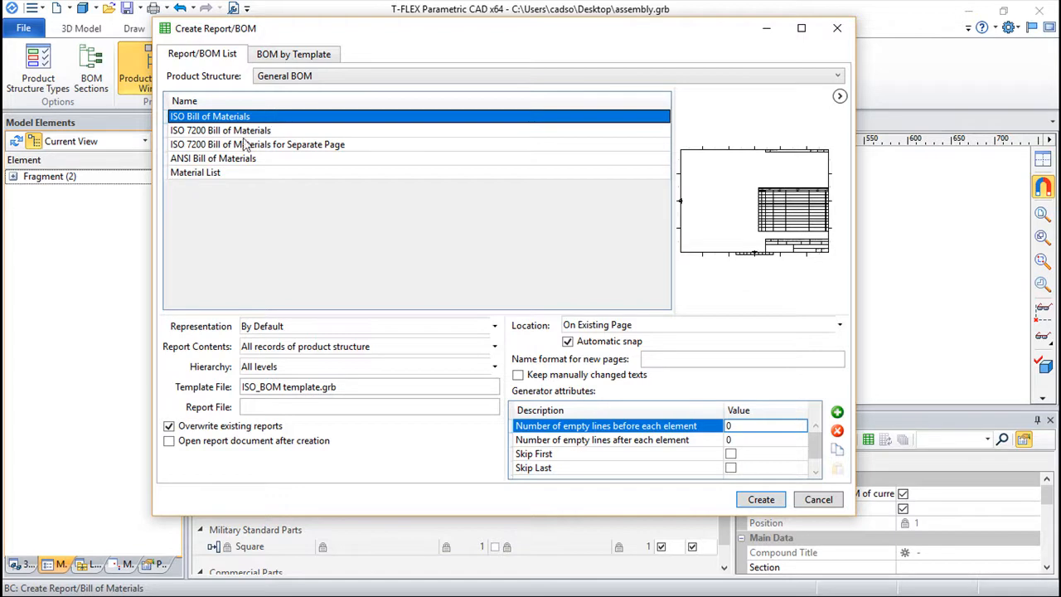
- Create a Material List report on the existing page of the assembly and place it beside the square's right edge
click(216, 174)
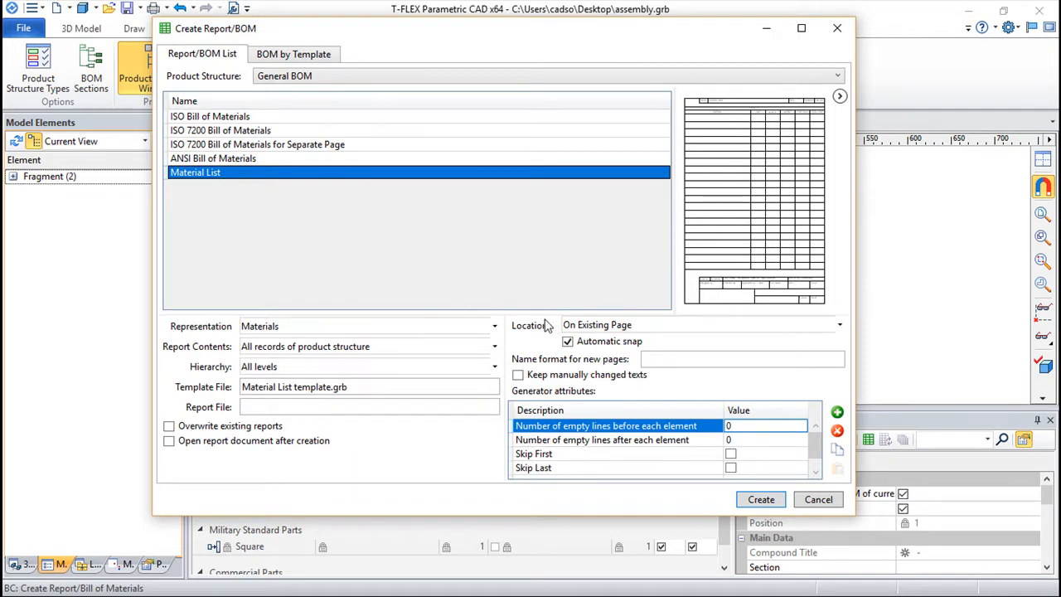
click(839, 325)
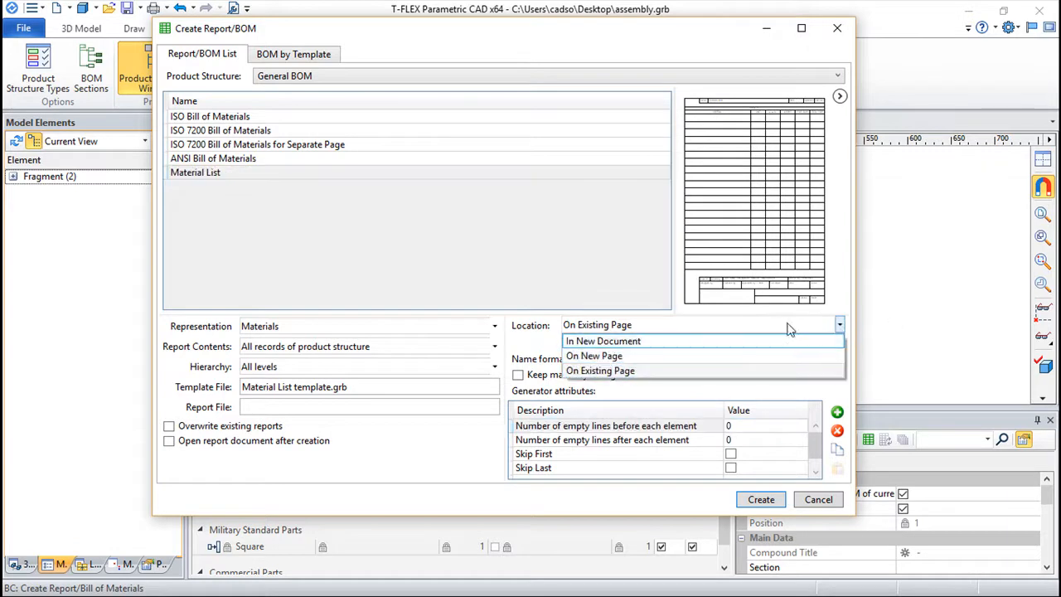
click(935, 337)
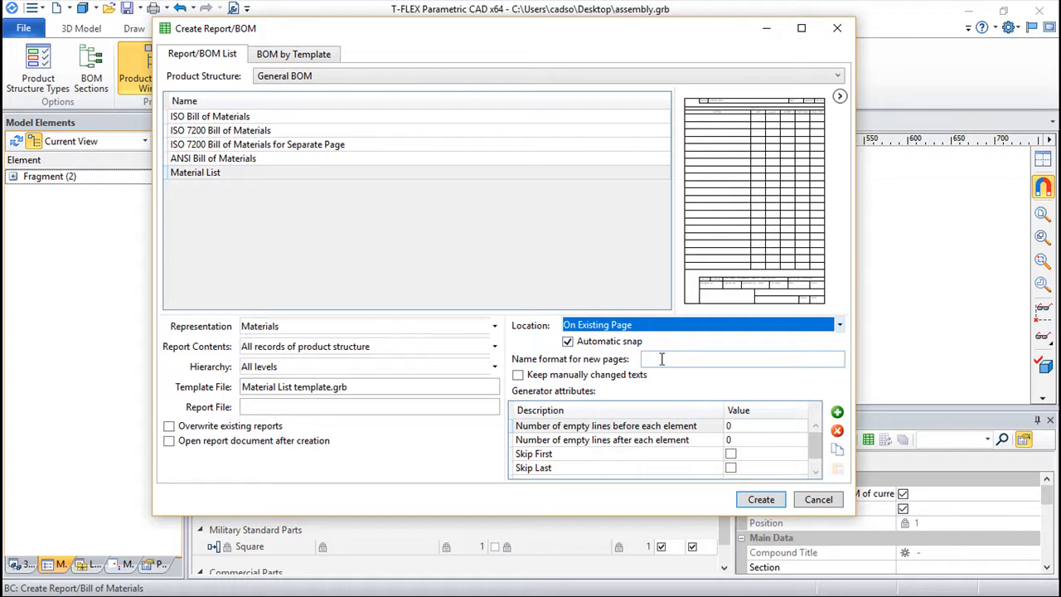
click(763, 502)
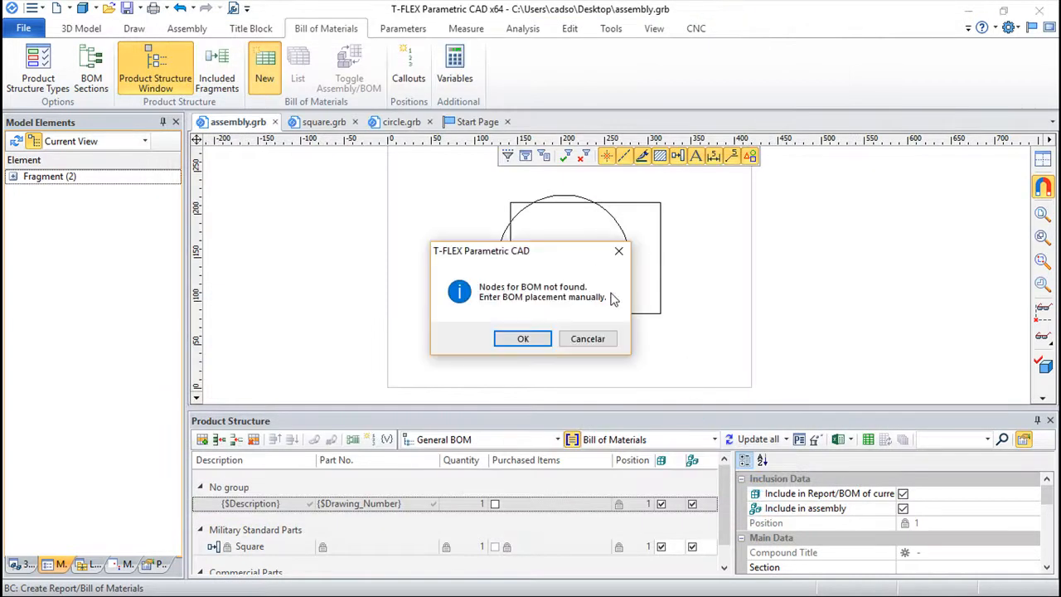
click(525, 337)
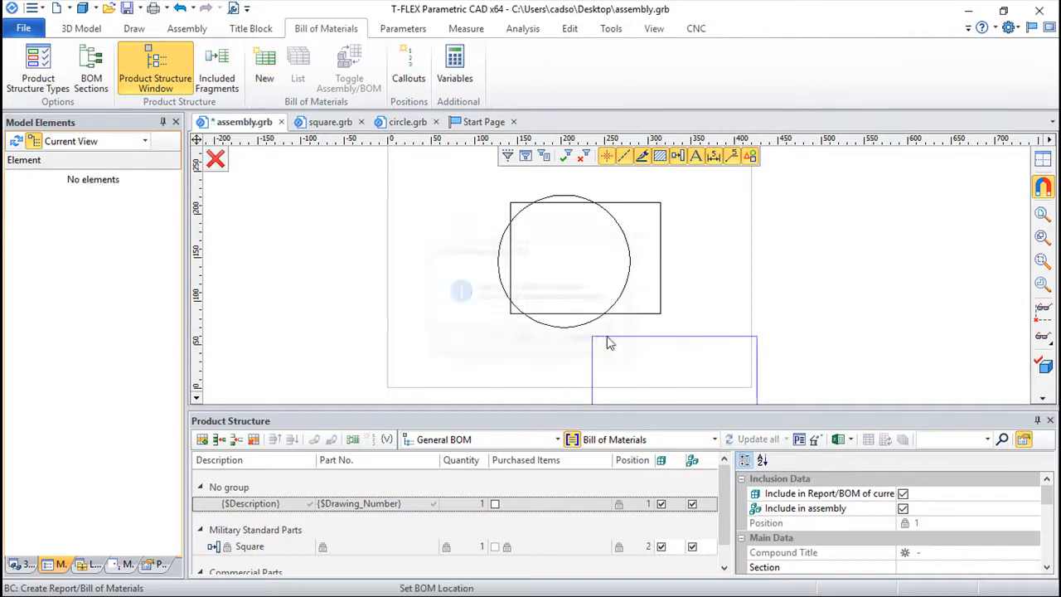
click(691, 192)
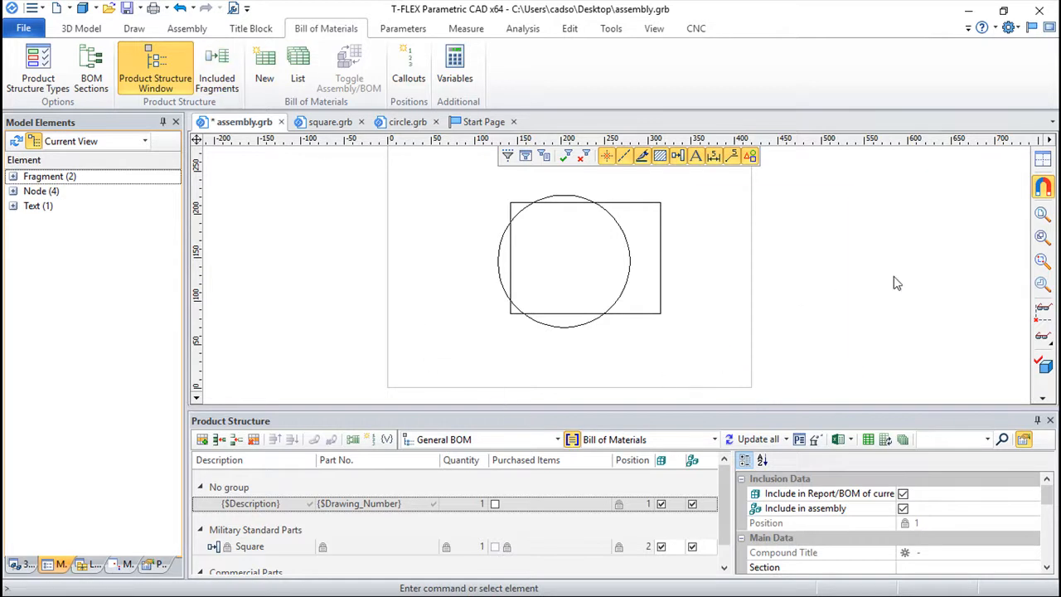
- Delete the Material List report from the assembly drawing together with all its related elements
scroll(825, 305, down, 1)
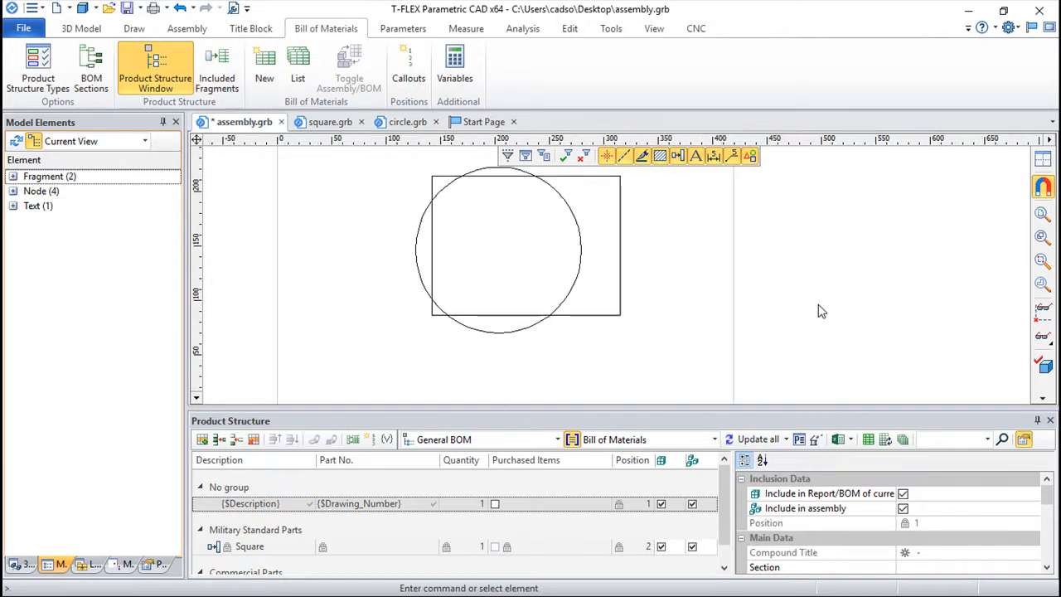
right_click(717, 284)
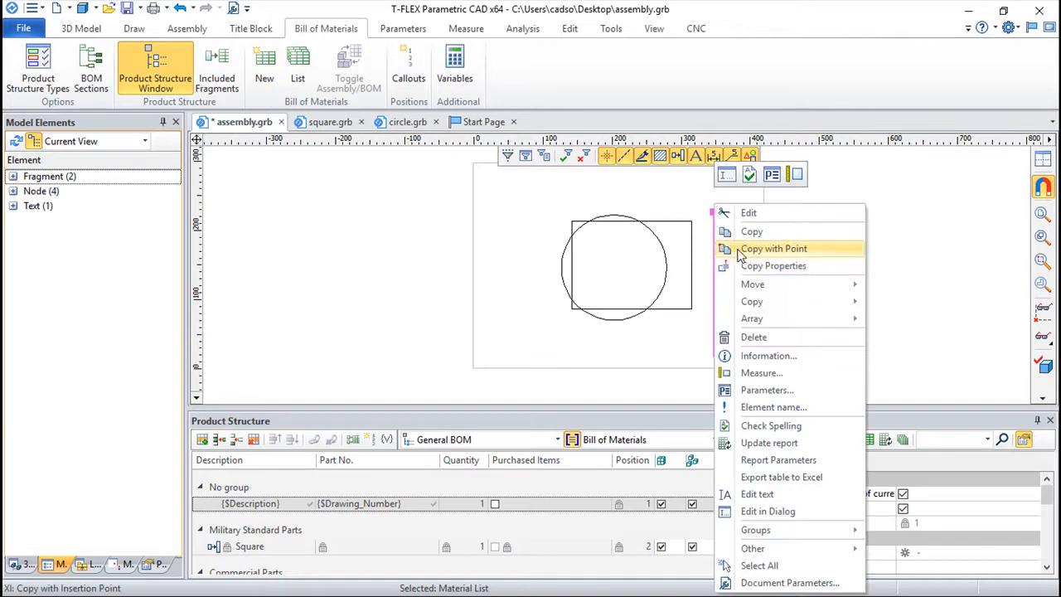
key(Escape)
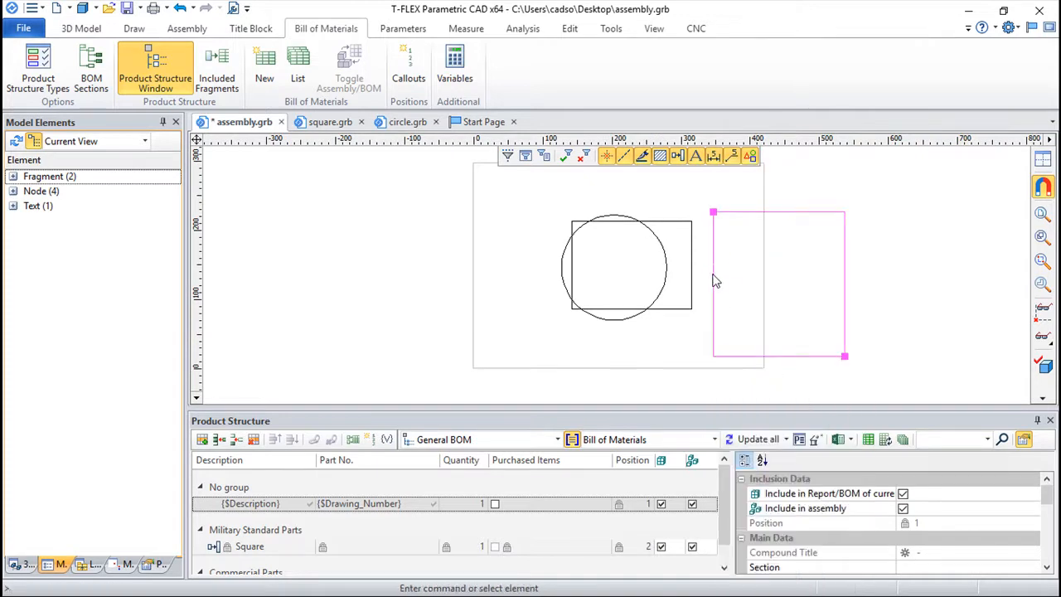
double_click(727, 273)
key(Delete)
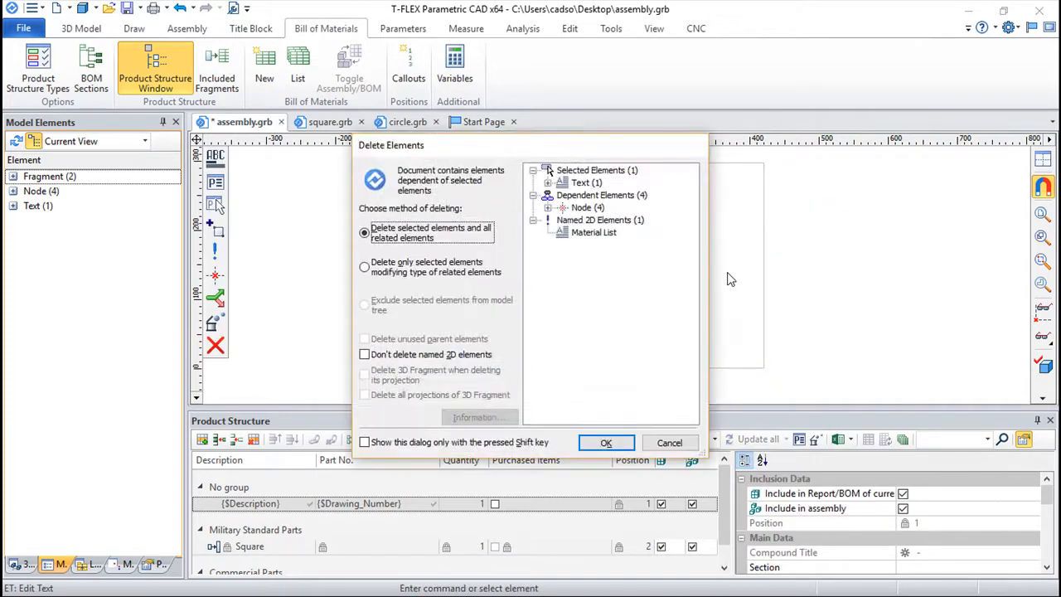
key(Return)
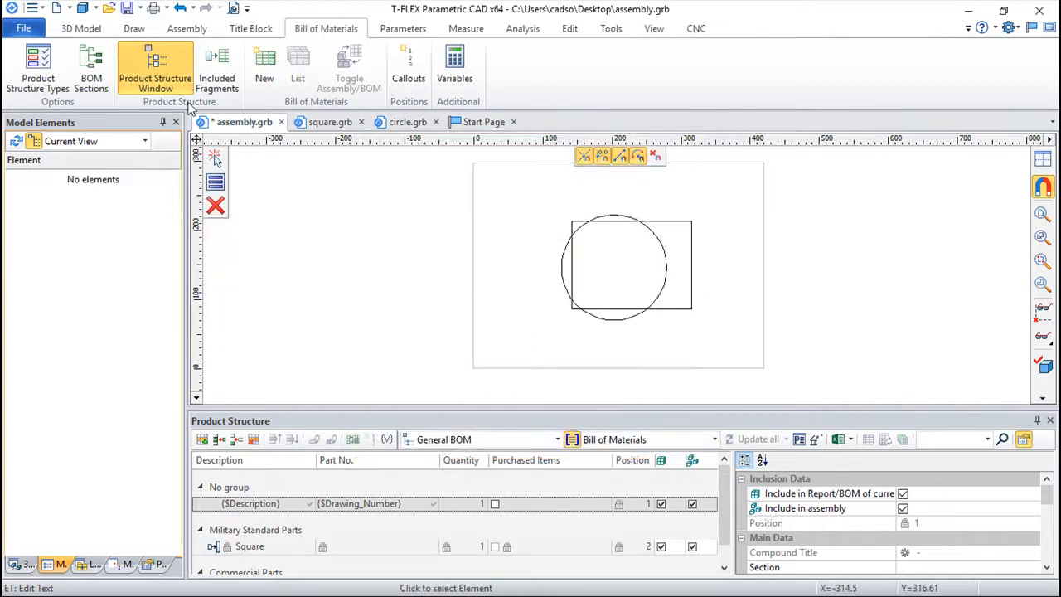
- Create an ISO Bill of Materials on the existing page and place it to the right of the square in the assembly
click(265, 65)
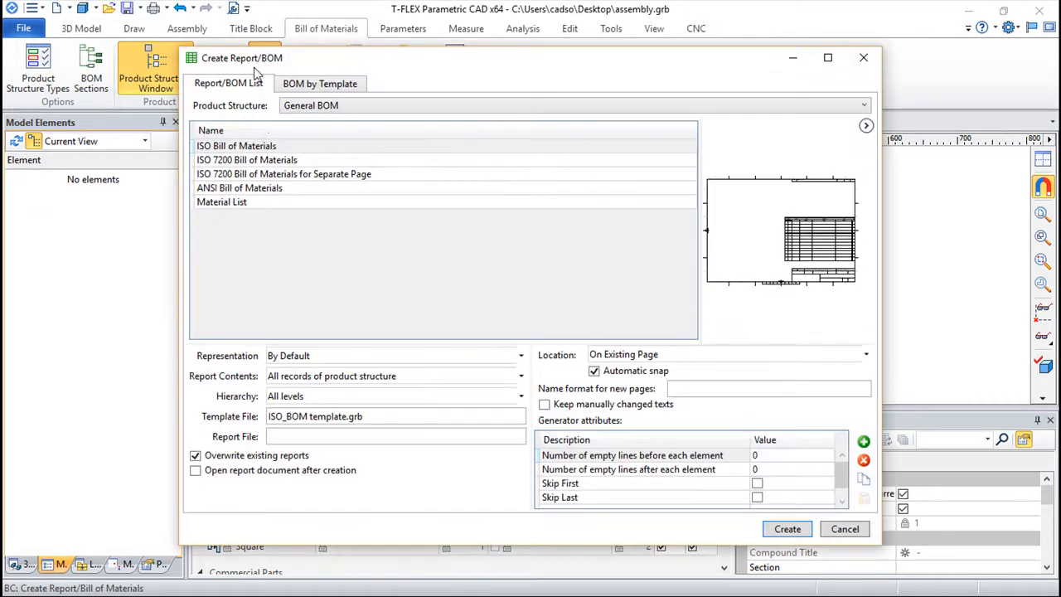
click(212, 150)
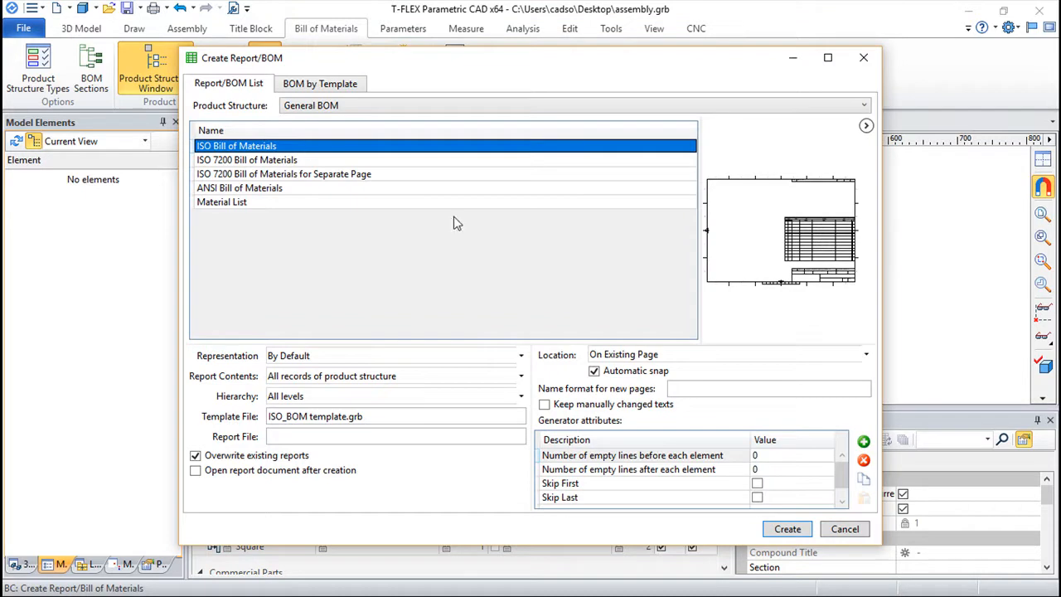
click(787, 529)
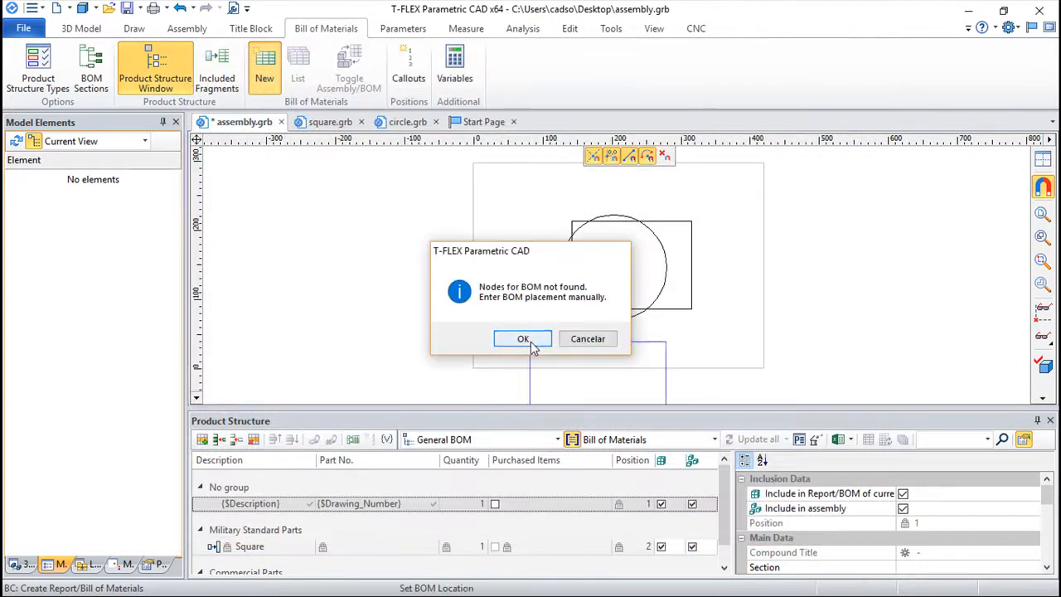
click(527, 338)
click(703, 199)
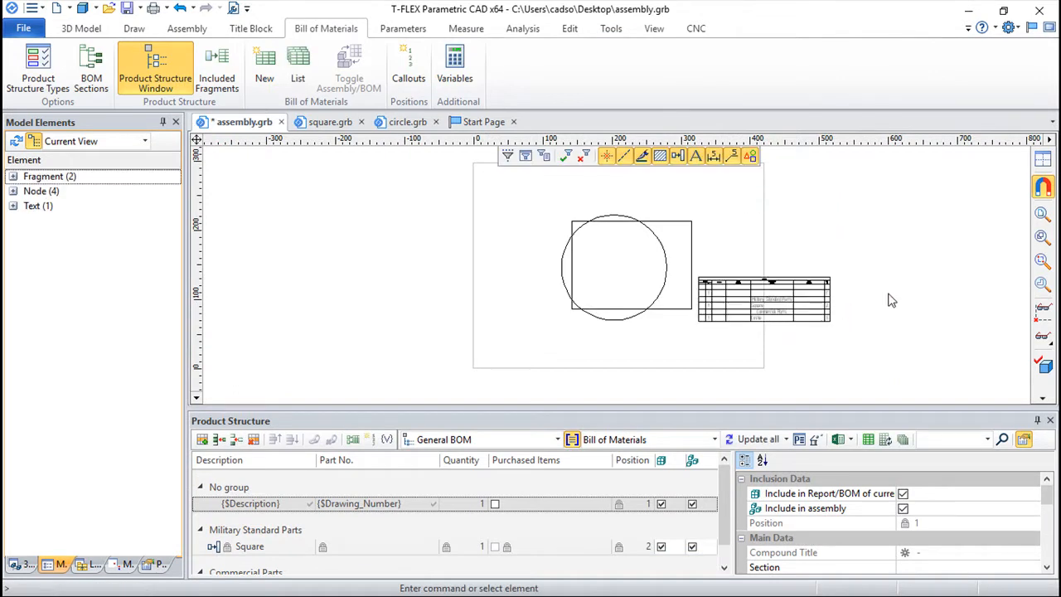
scroll(769, 304, up, 4)
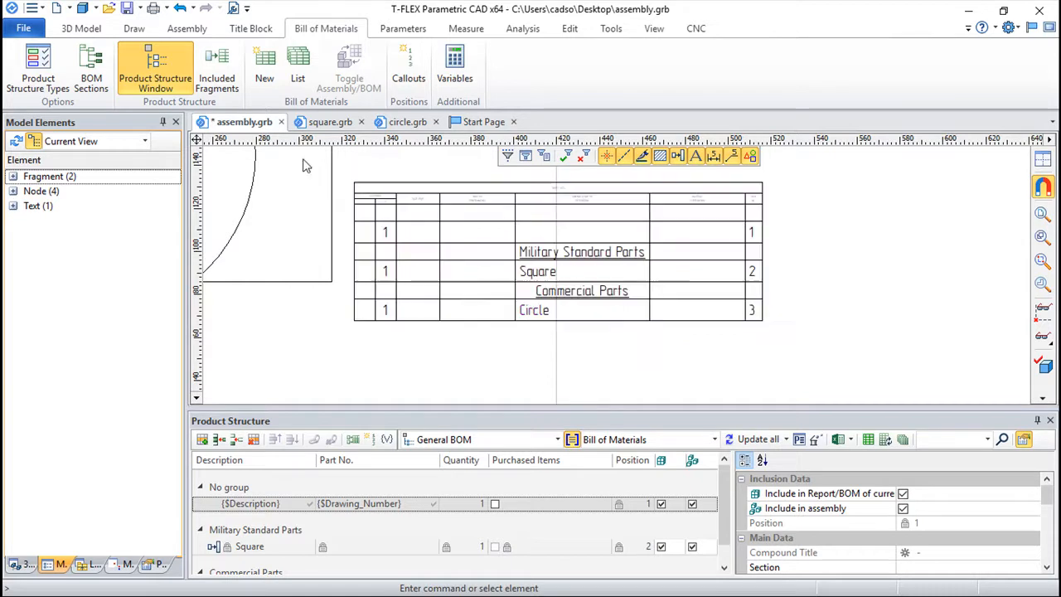
- In square.grb, clear the BOM section assigned to the Square record
click(329, 122)
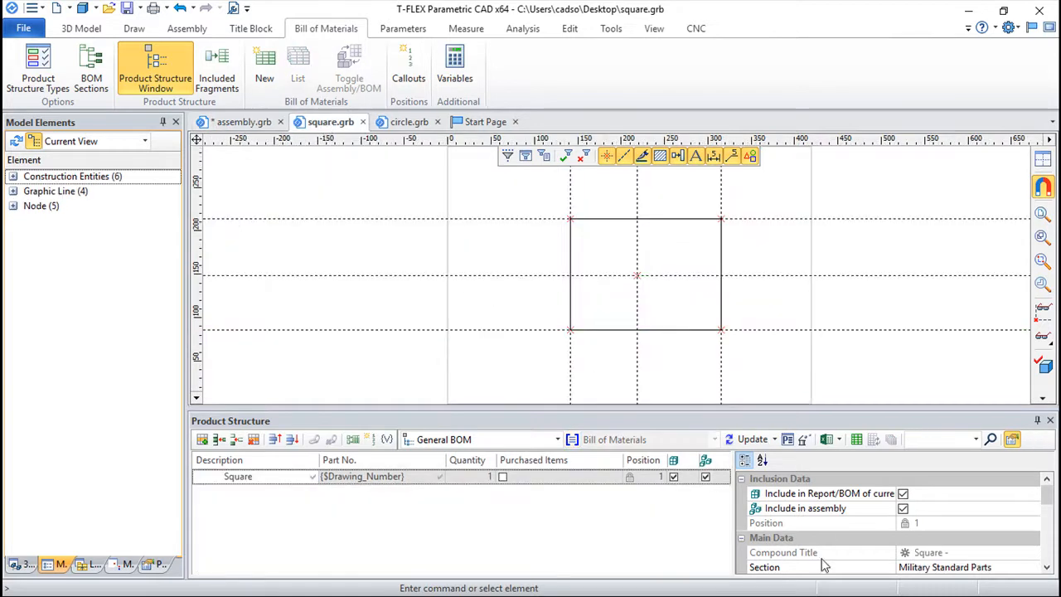
scroll(1049, 498, down, 1)
click(1015, 522)
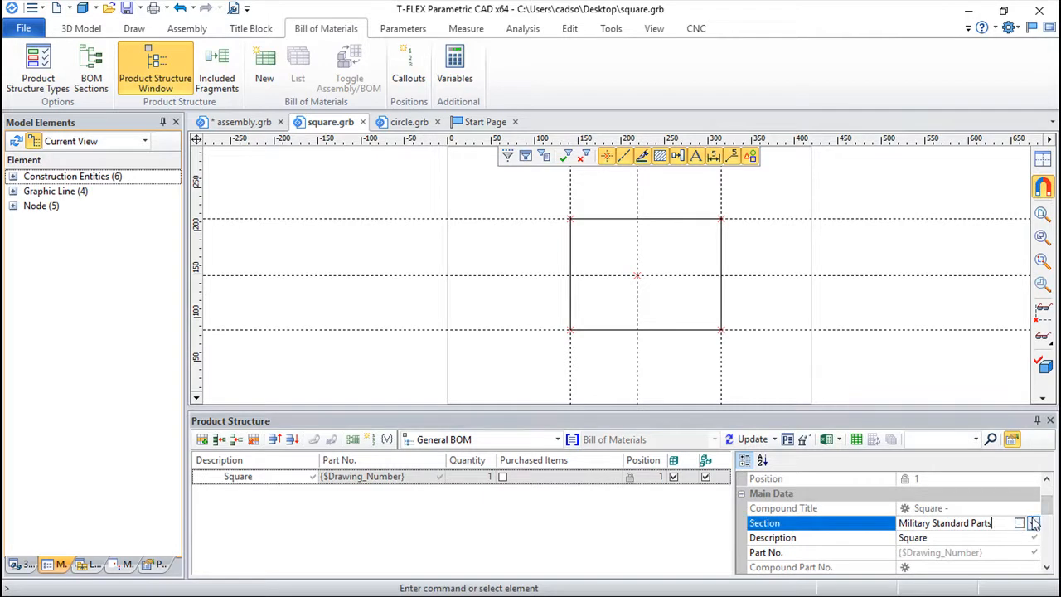
click(1034, 522)
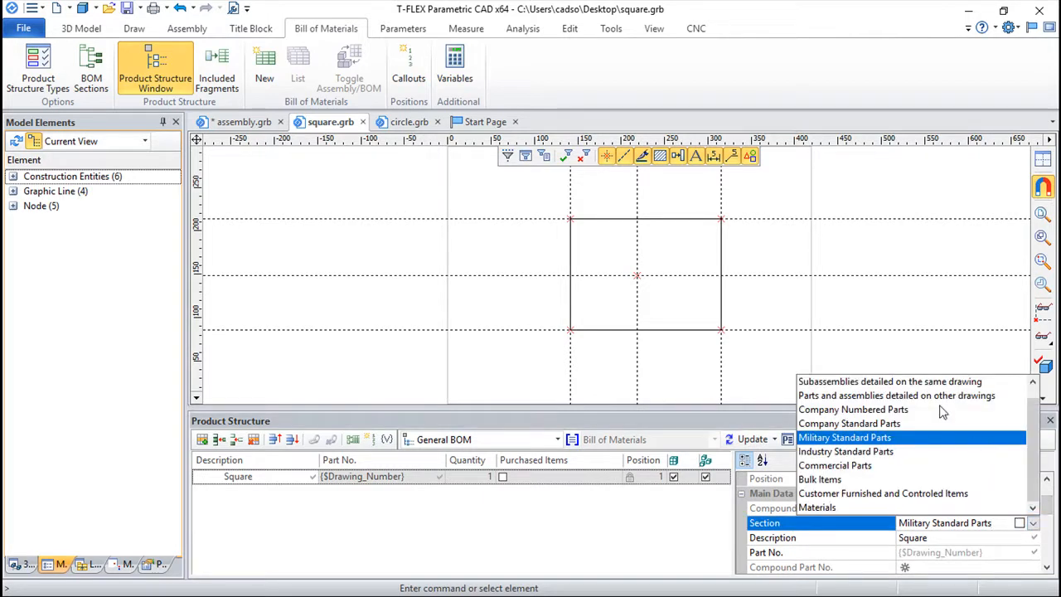
drag(1036, 435, 993, 496)
click(1000, 524)
double_click(1002, 524)
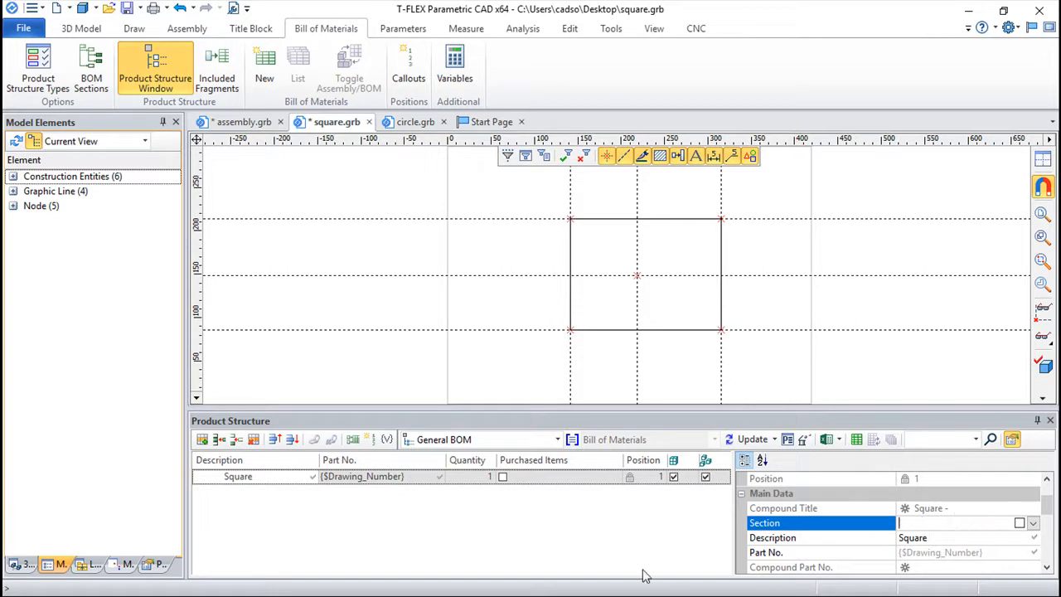
click(626, 532)
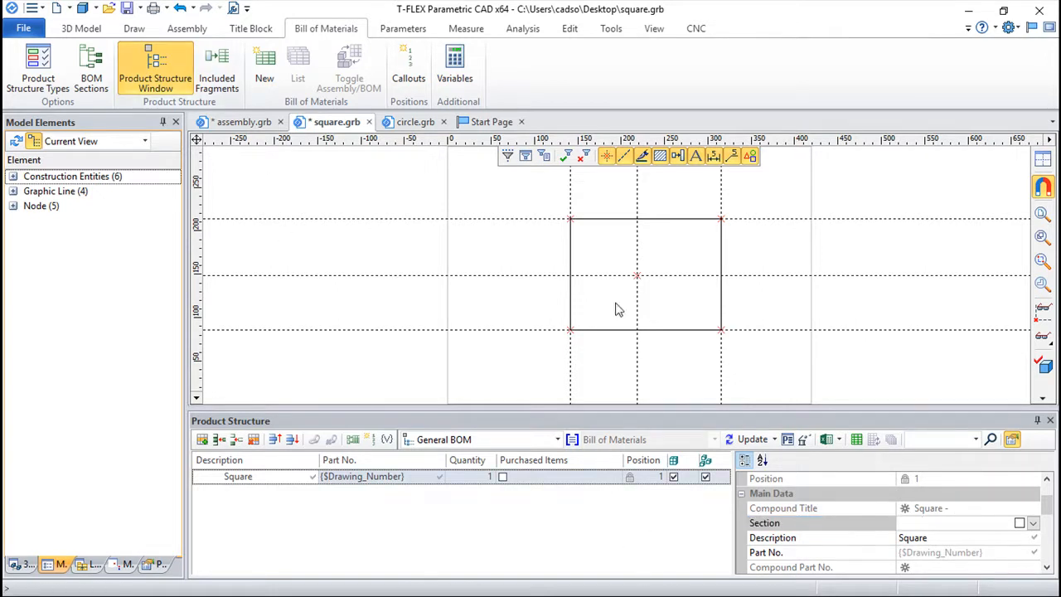
- Set the square's product structure description to "Square 100" and save square.grb
click(941, 539)
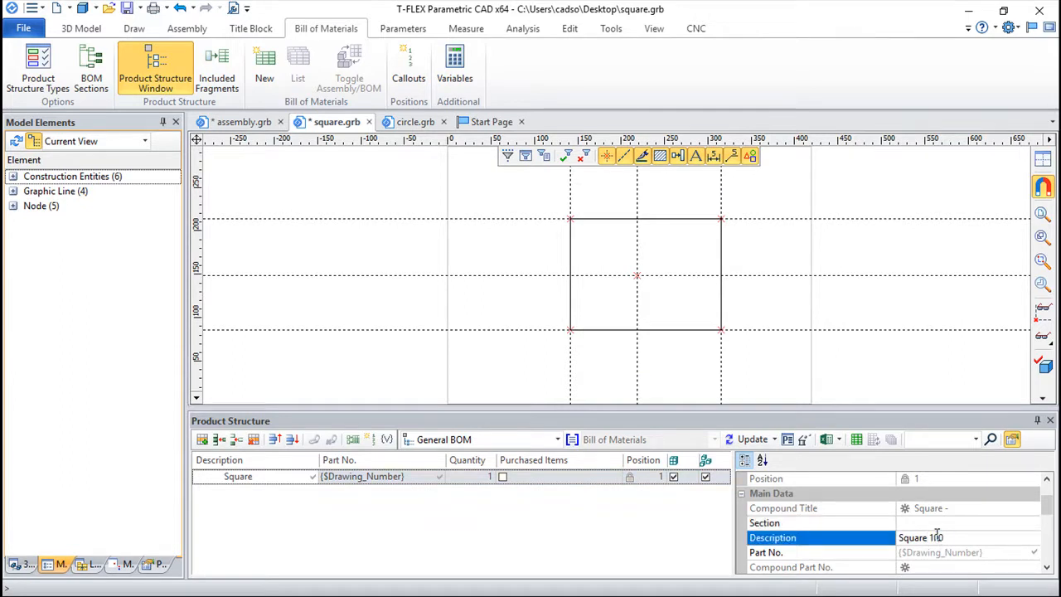
click(579, 532)
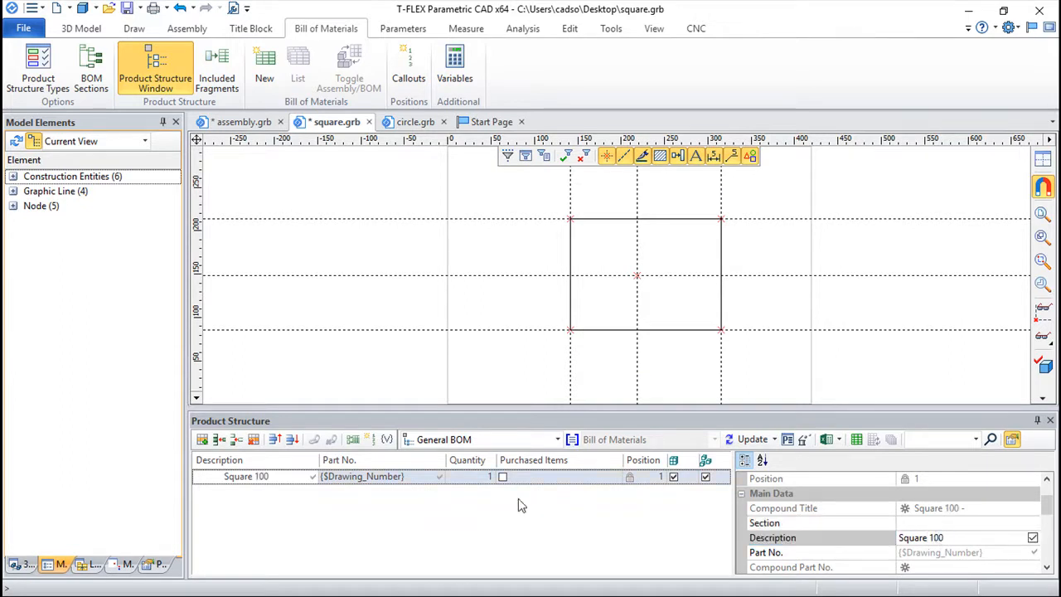
click(127, 9)
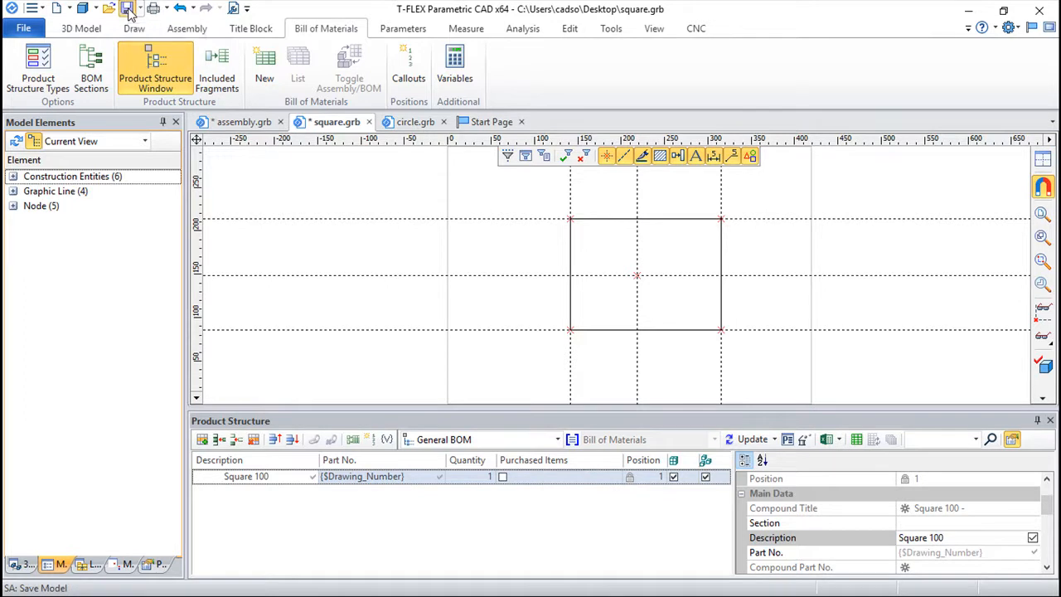
- Return to assembly.grb, accept updating it from the modified fragment file, and update all product structure data
click(241, 122)
drag(521, 189, 831, 139)
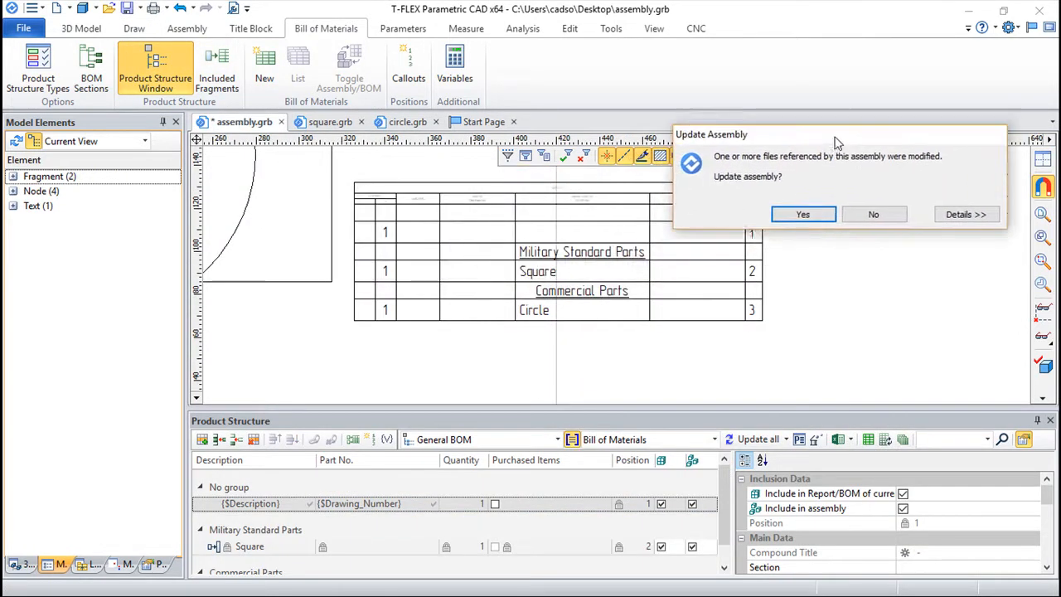
click(803, 212)
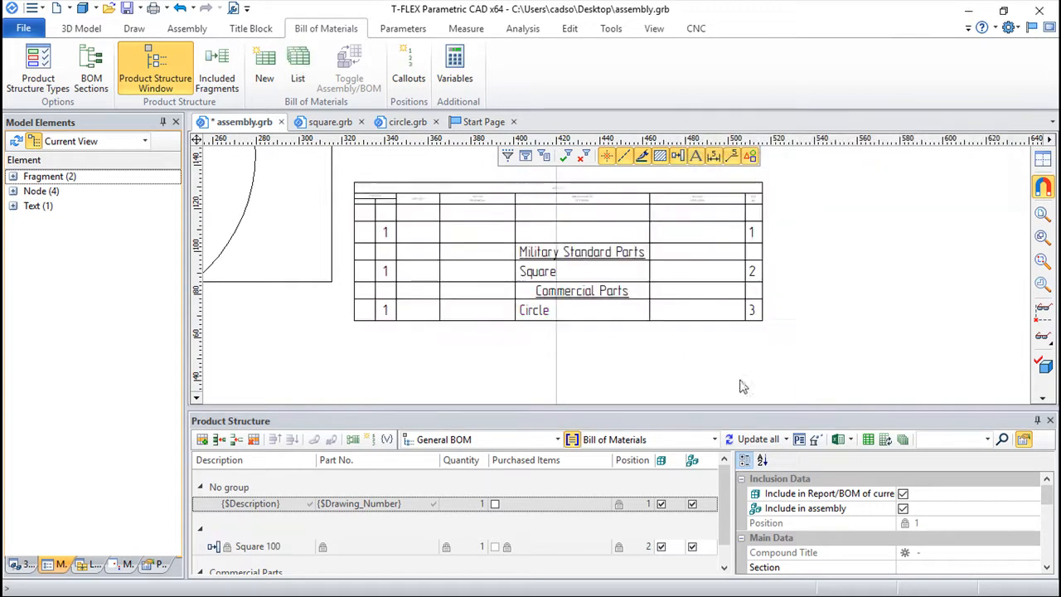
click(757, 440)
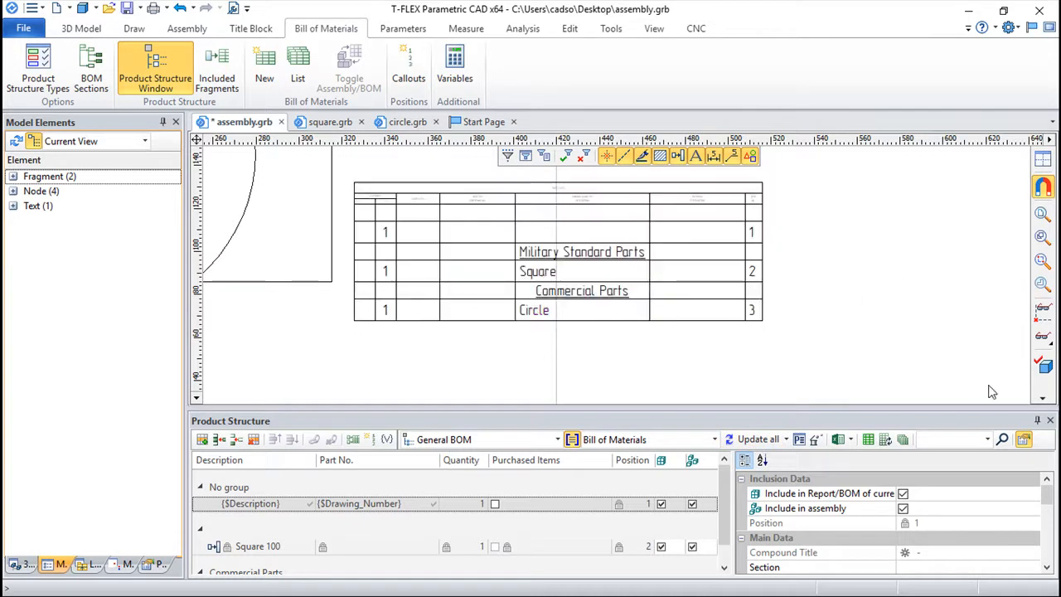
- Run a full regeneration of the assembly that updates changed links, product structures and reports/bills of materials
click(1043, 401)
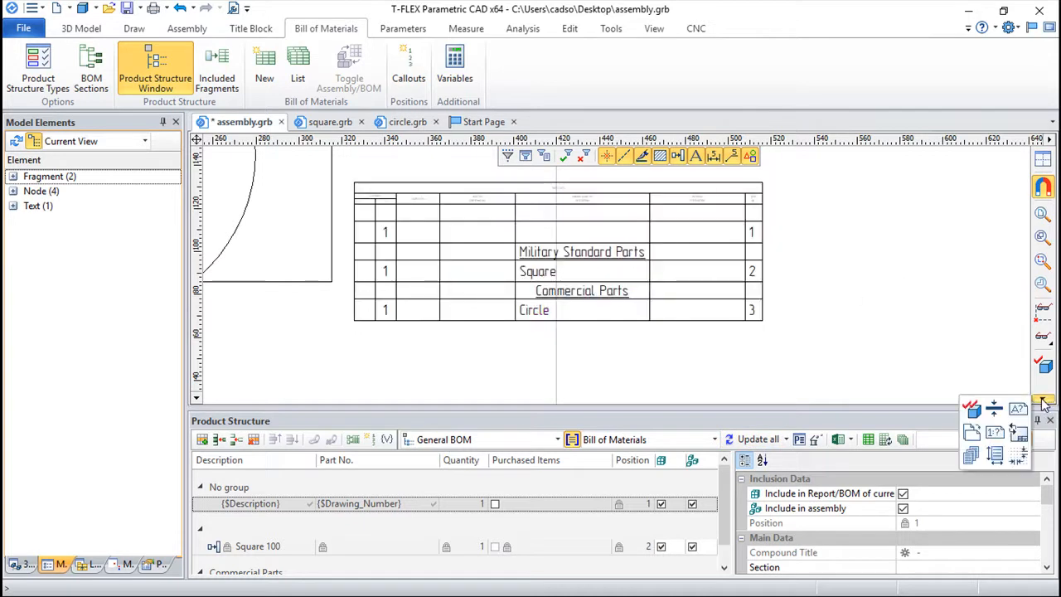
click(972, 409)
click(448, 287)
click(447, 268)
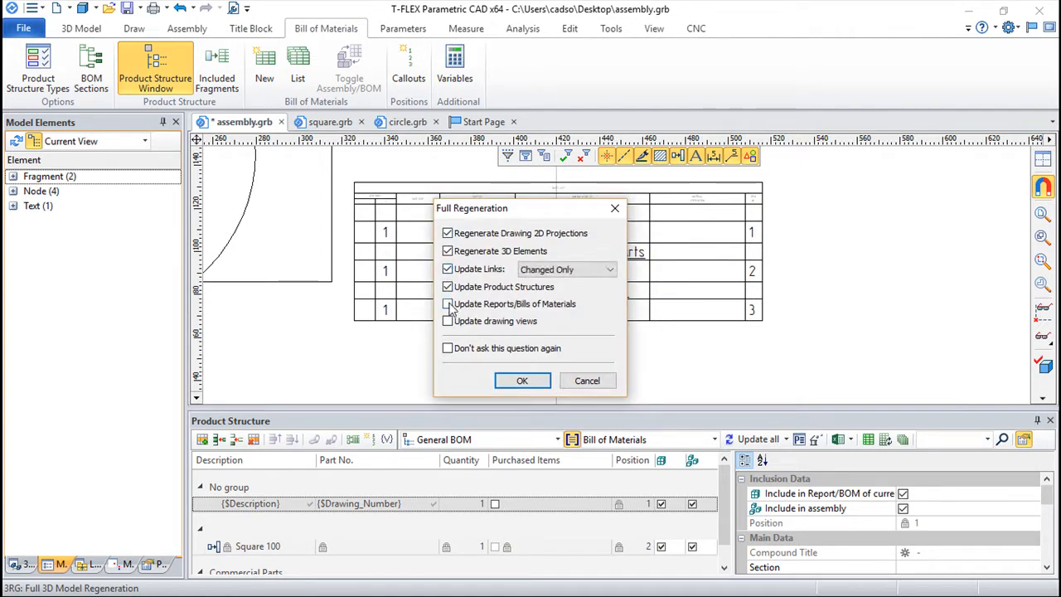
click(507, 381)
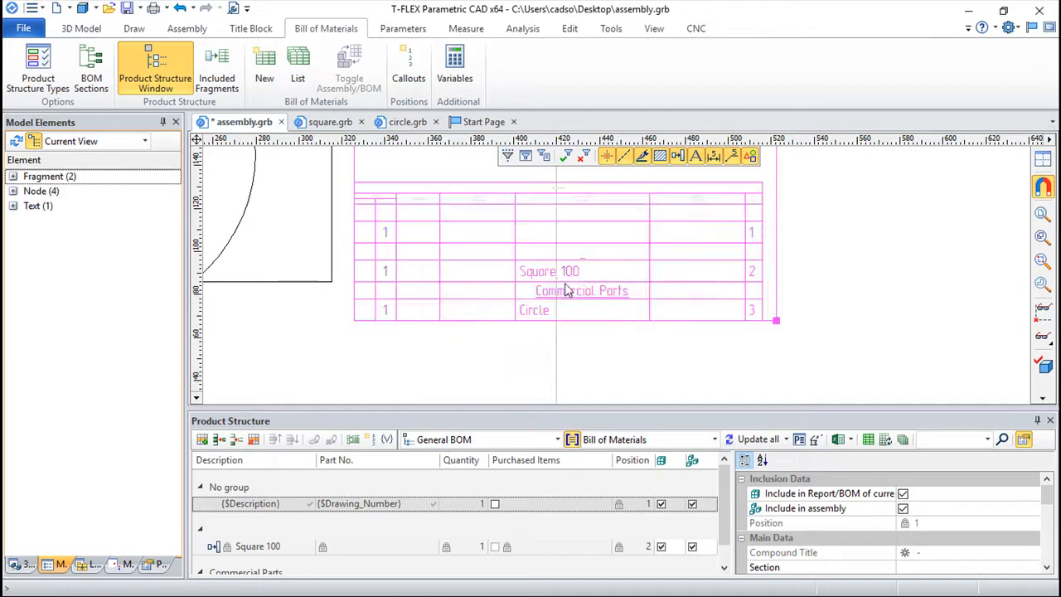
scroll(458, 372, down, 2)
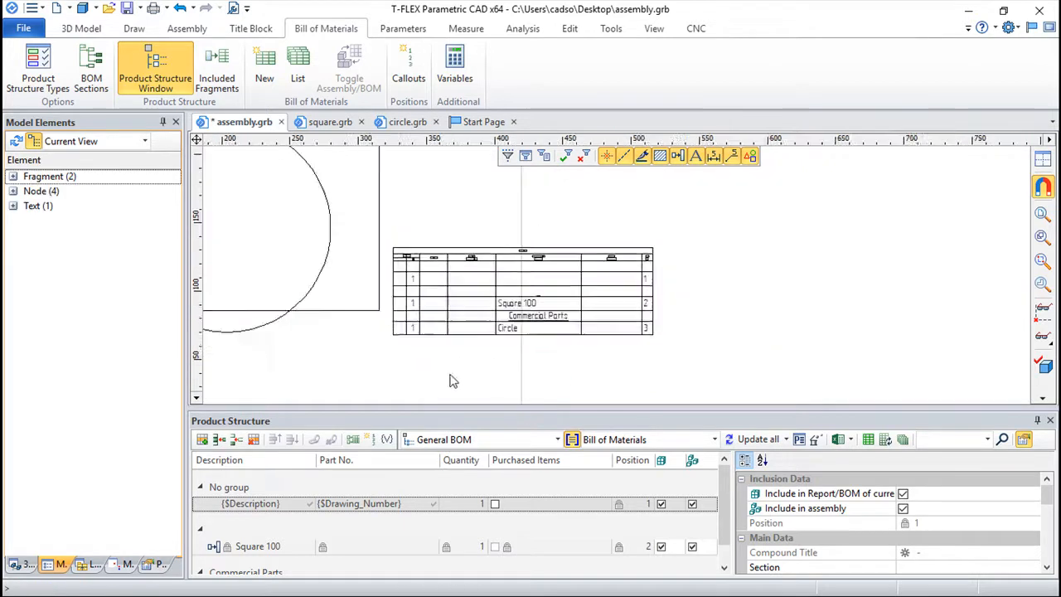
scroll(531, 362, up, 1)
mouse_move(621, 315)
middle_down()
mouse_move(805, 316)
mouse_move(812, 342)
middle_up()
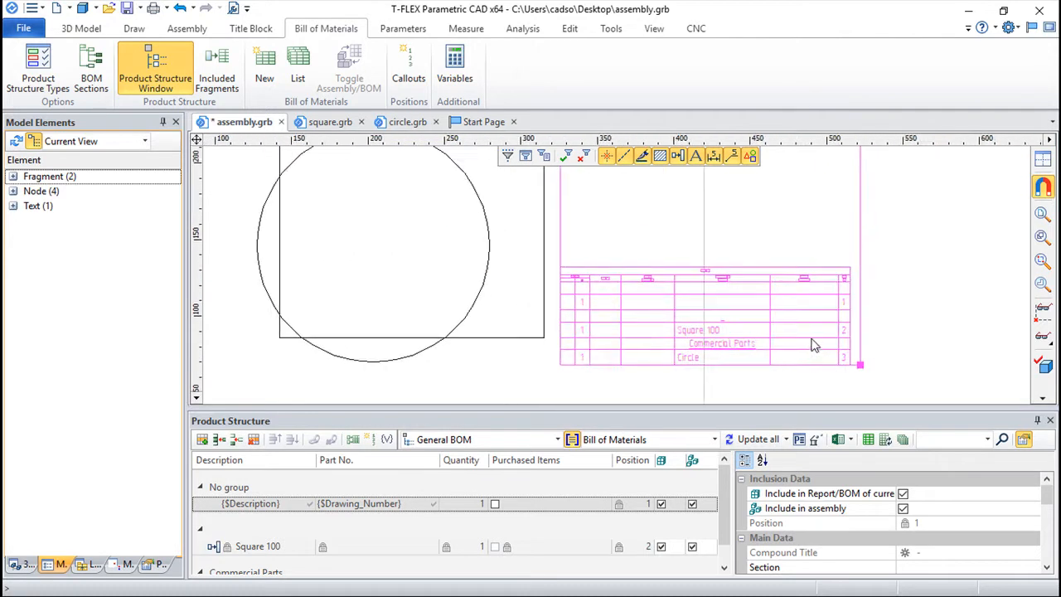
right_click(607, 281)
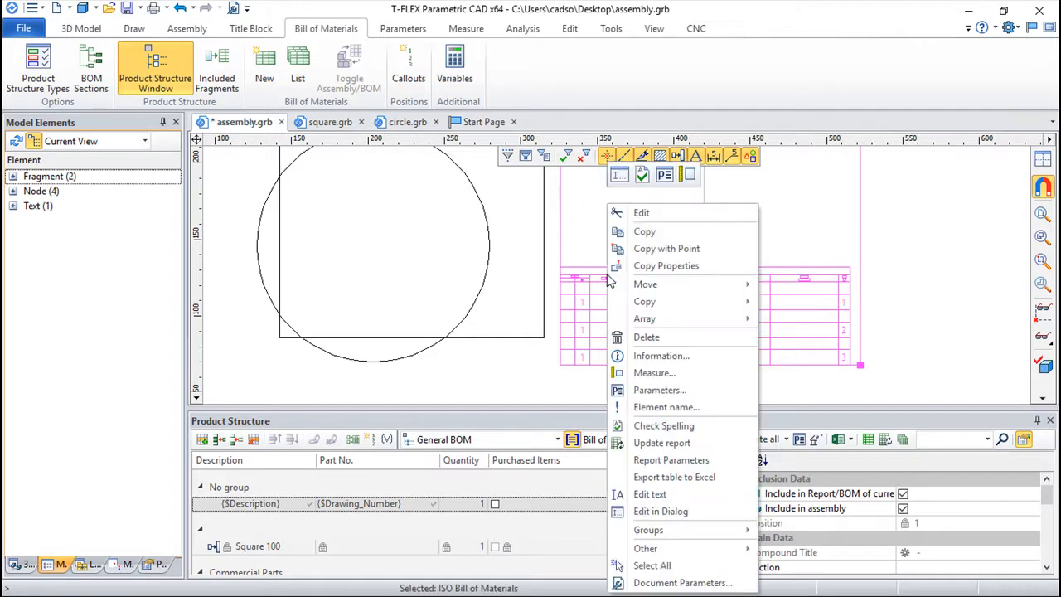
key(Escape)
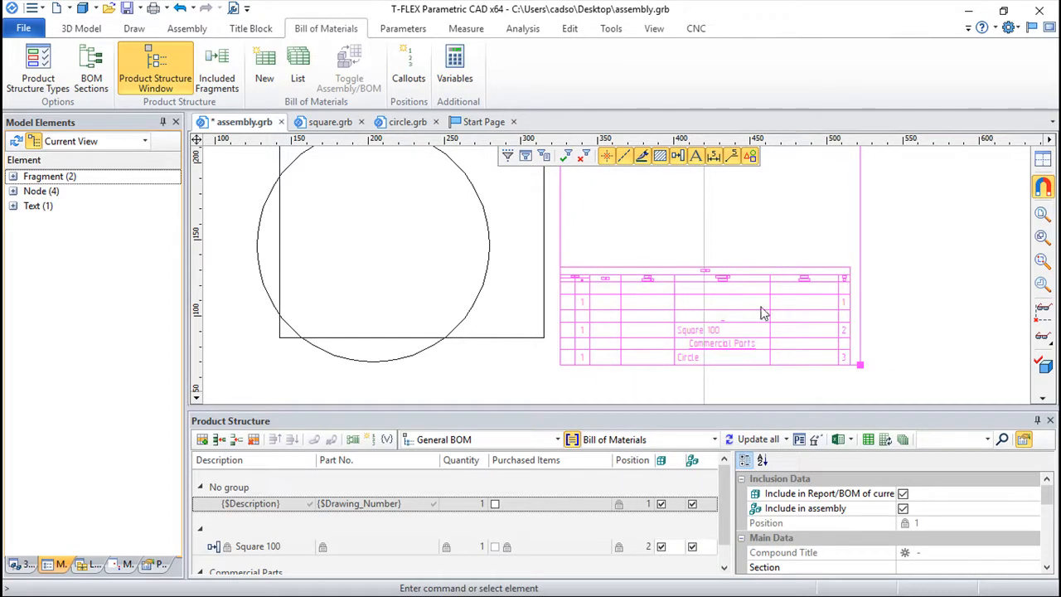
- Edit the BOM table in the text editor dialog, adding "ddf" and "dsf" to the square's row and changing its description to "Square 100203"
scroll(694, 263, up, 3)
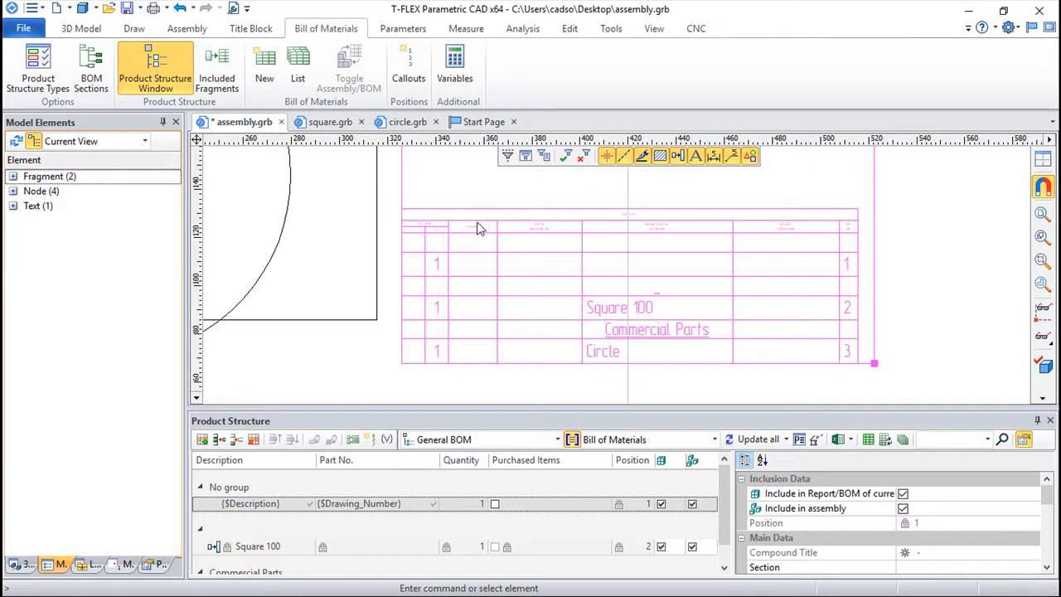
right_click(479, 228)
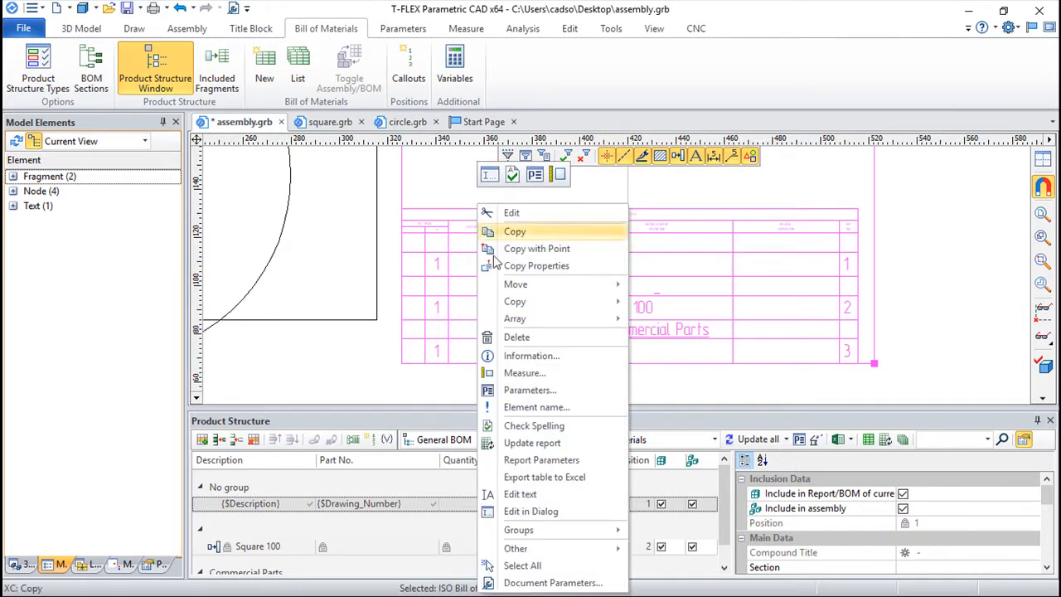
click(529, 512)
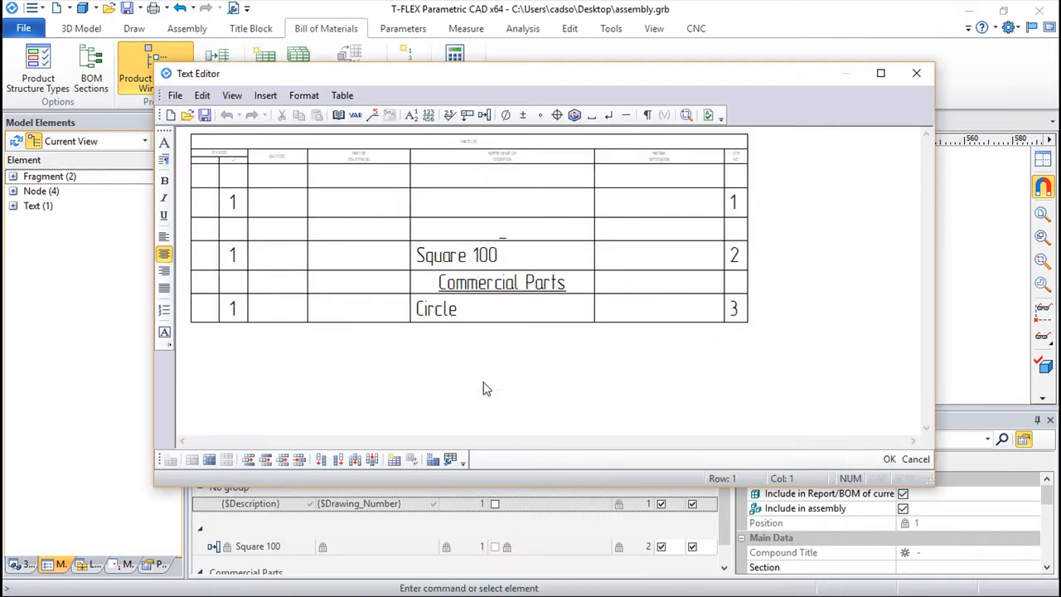
click(272, 250)
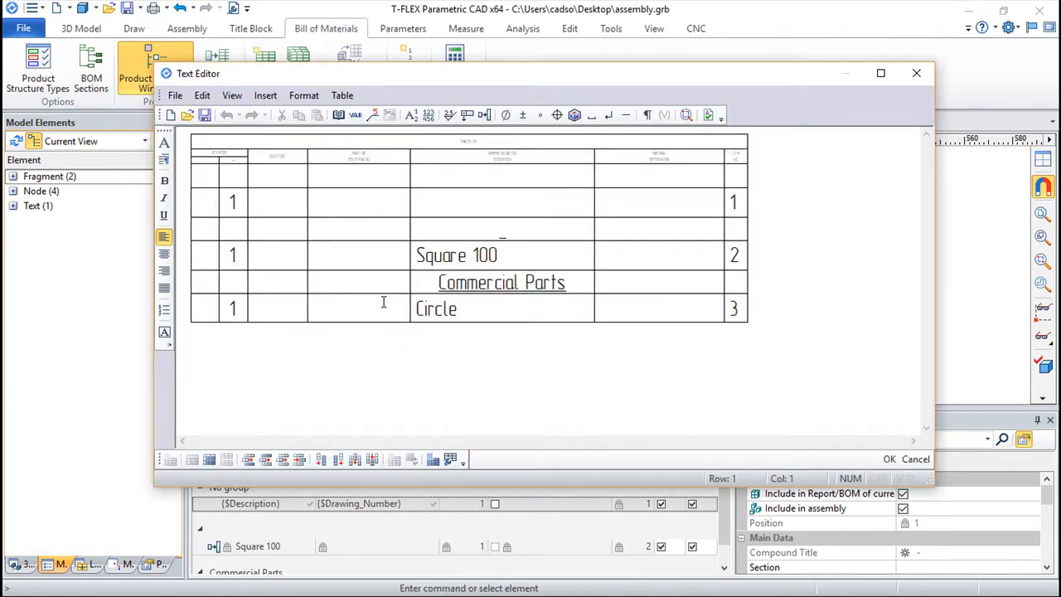
text(ddf)
click(362, 251)
text(dsf)
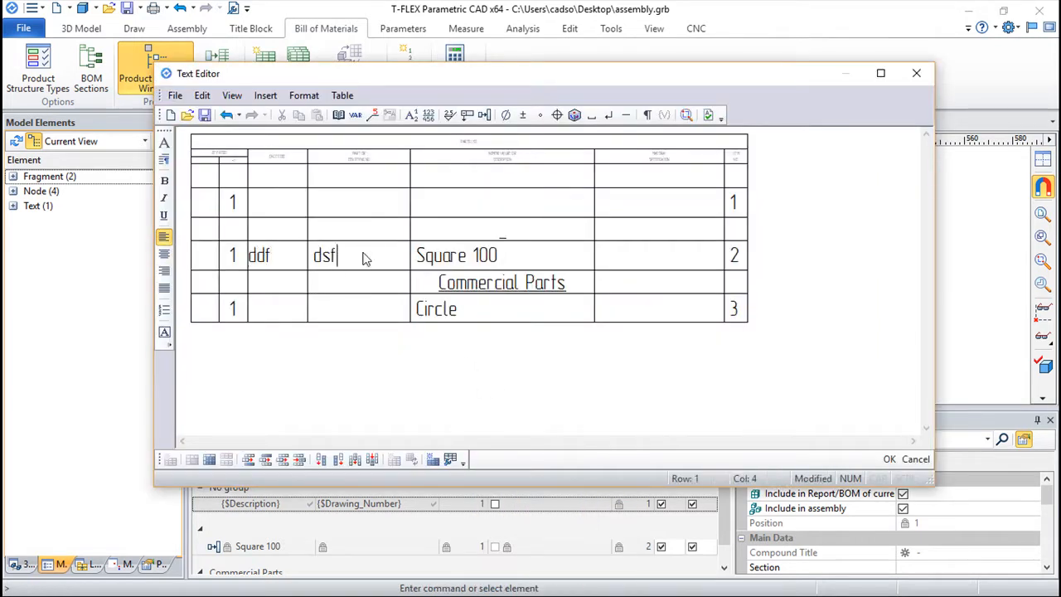
text(203)
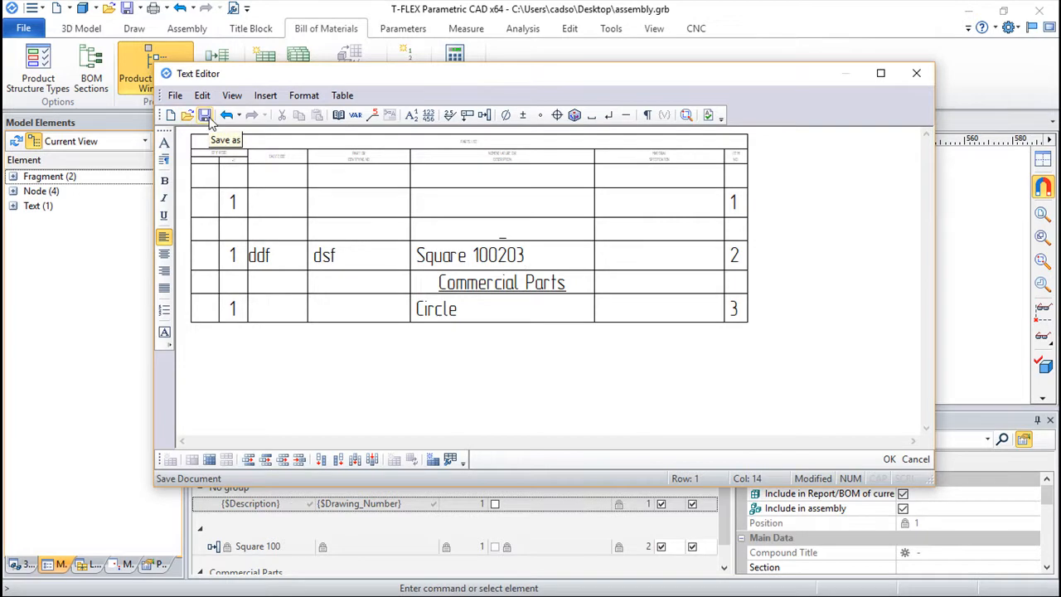
click(916, 73)
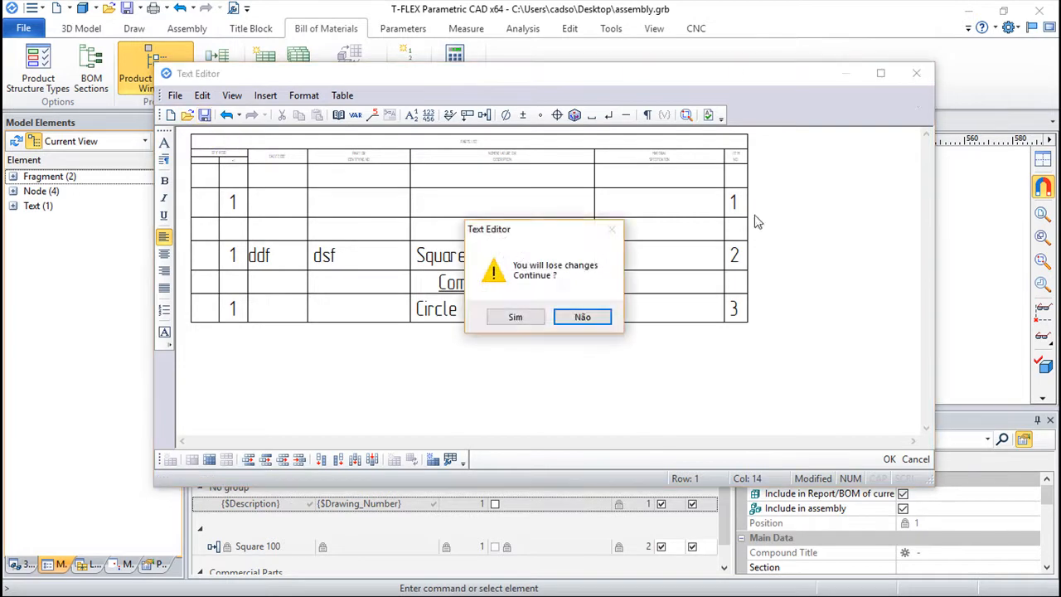
click(581, 318)
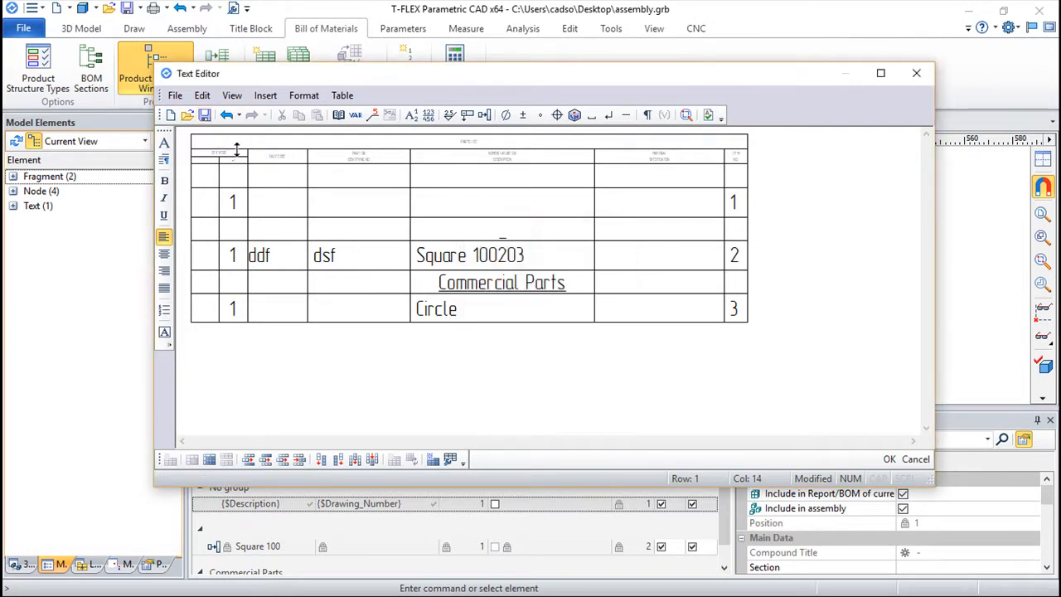
click(204, 114)
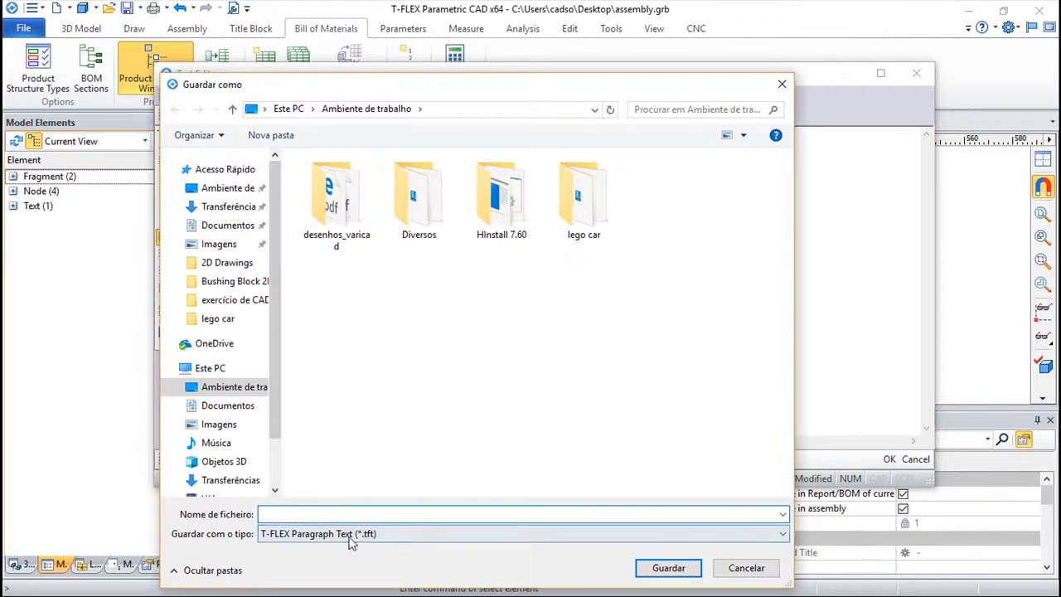
click(748, 568)
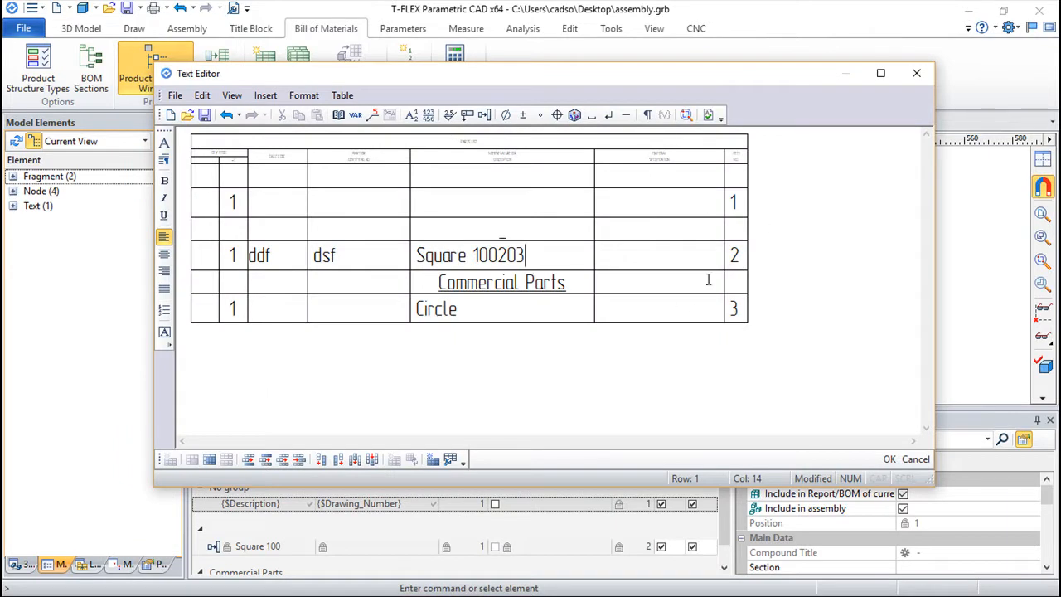
- Apply the edited table text to the drawing and save the assembly
click(889, 458)
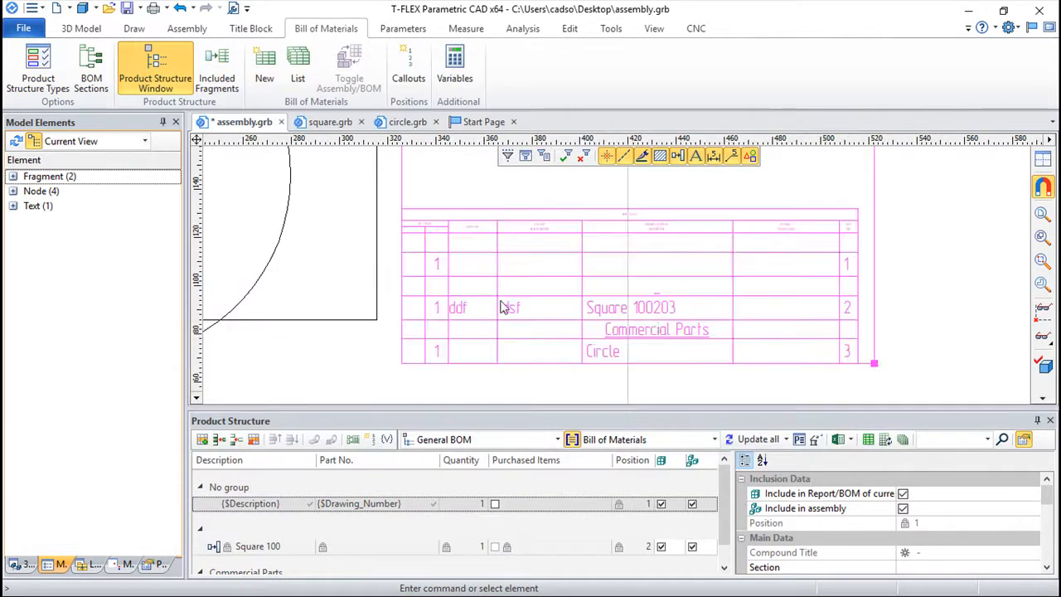
scroll(912, 303, down, 2)
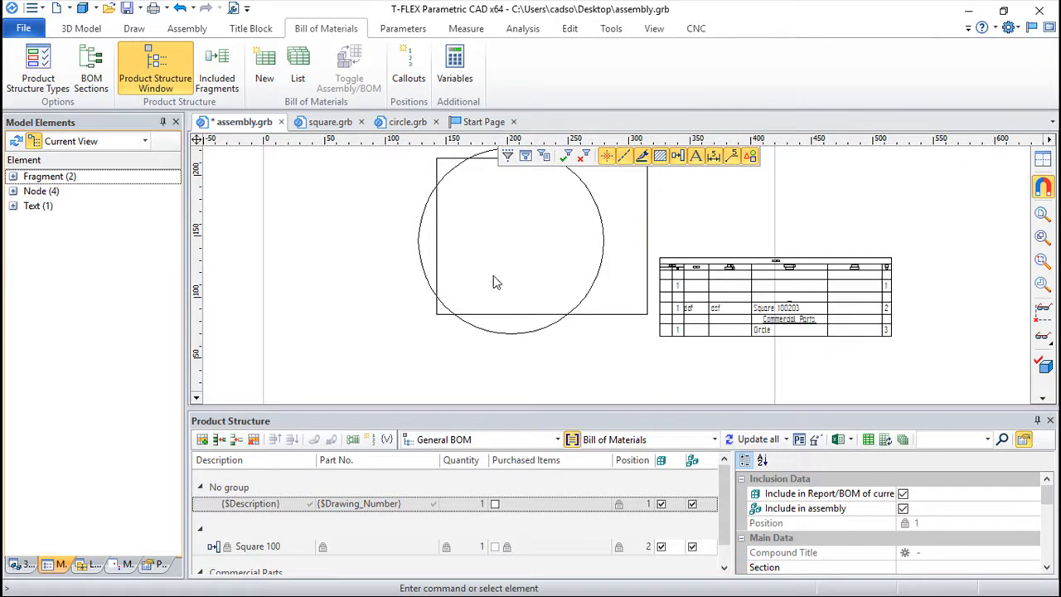
middle_drag(477, 264, 450, 285)
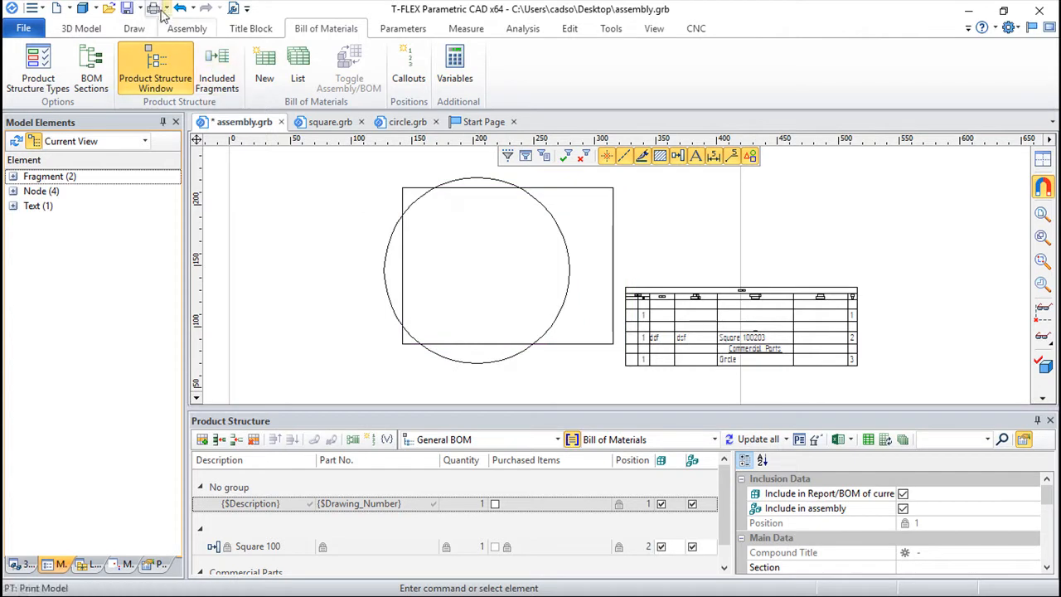
click(126, 7)
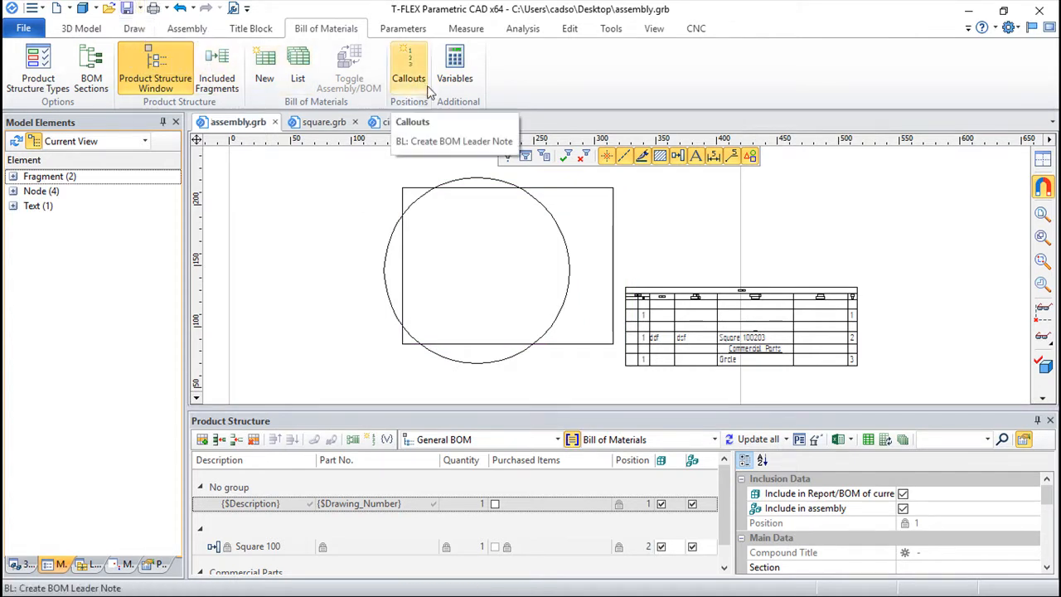
- Move the bill of materials table farther right of the square, outside the drawing page border
scroll(572, 234, down, 4)
drag(760, 244, 914, 278)
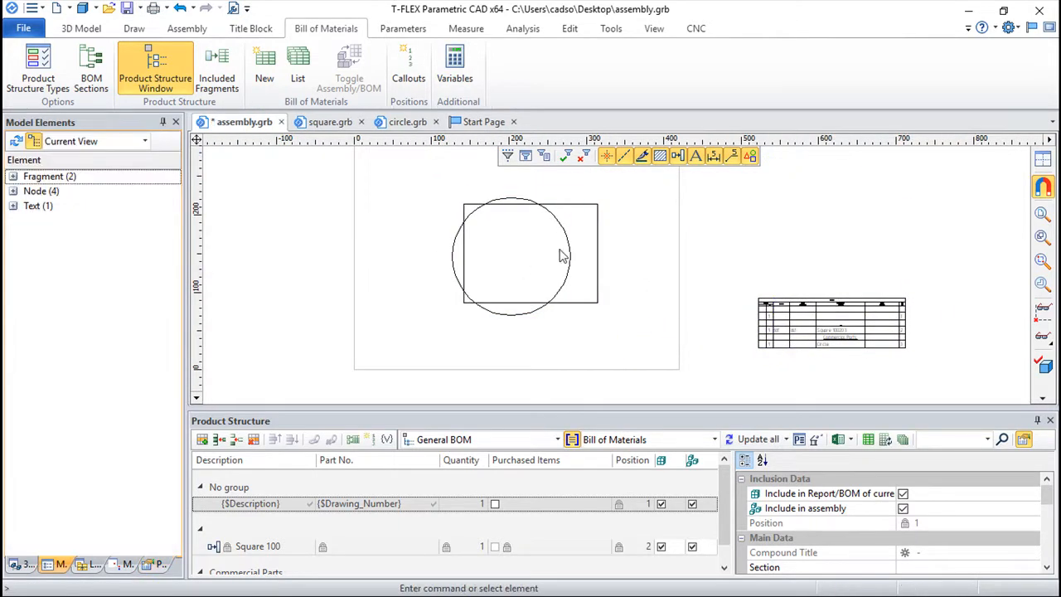
- Add a BOM callout for Square 100, attached to the square's right edge with its shelf placed up and to the right
scroll(556, 265, down, 1)
scroll(560, 261, up, 3)
middle_drag(569, 257, 523, 300)
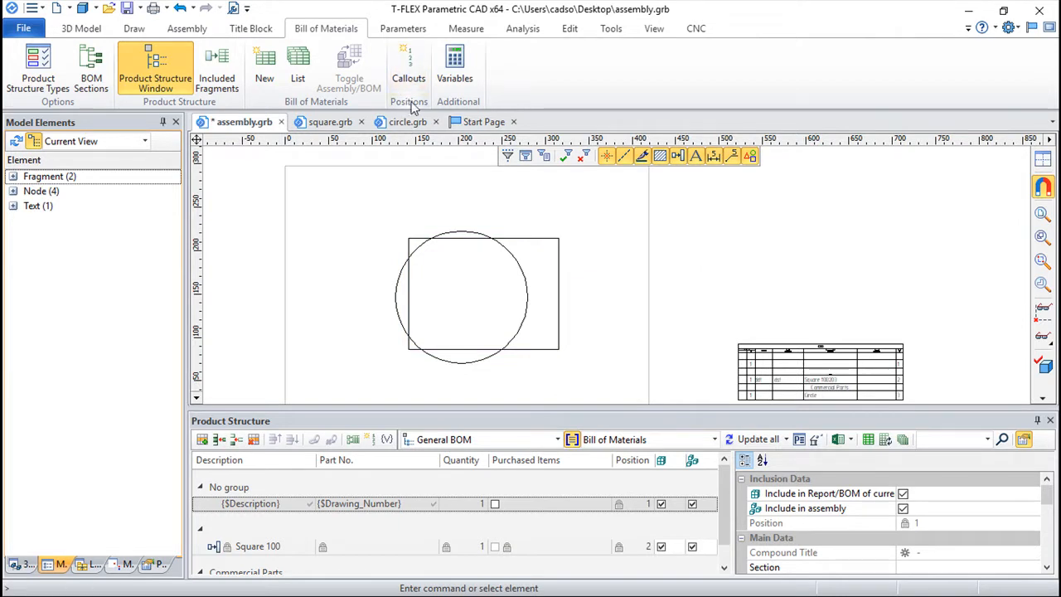
click(408, 65)
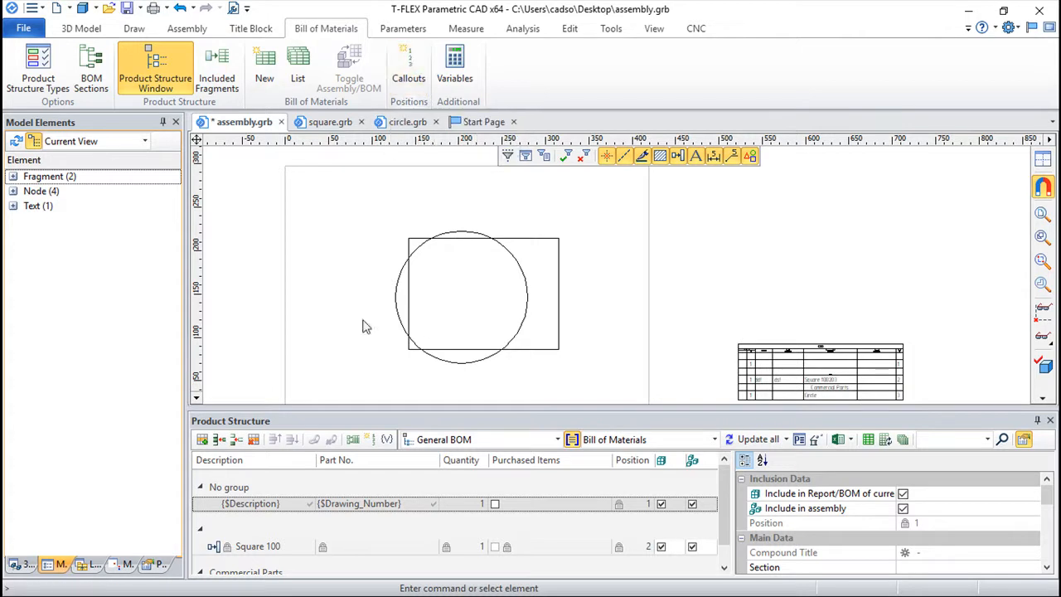
scroll(721, 522, down, 1)
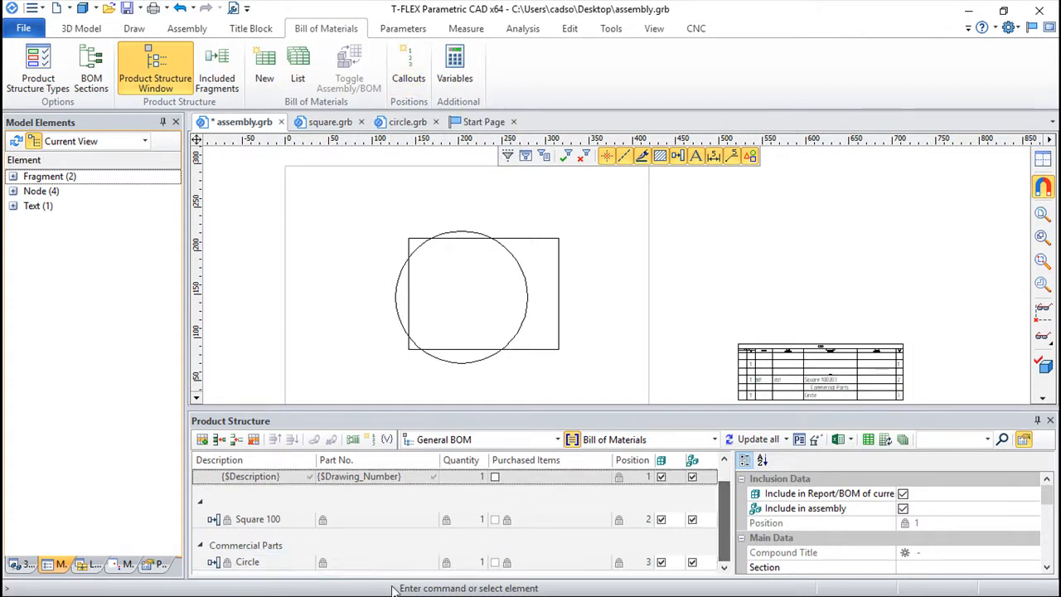
click(253, 520)
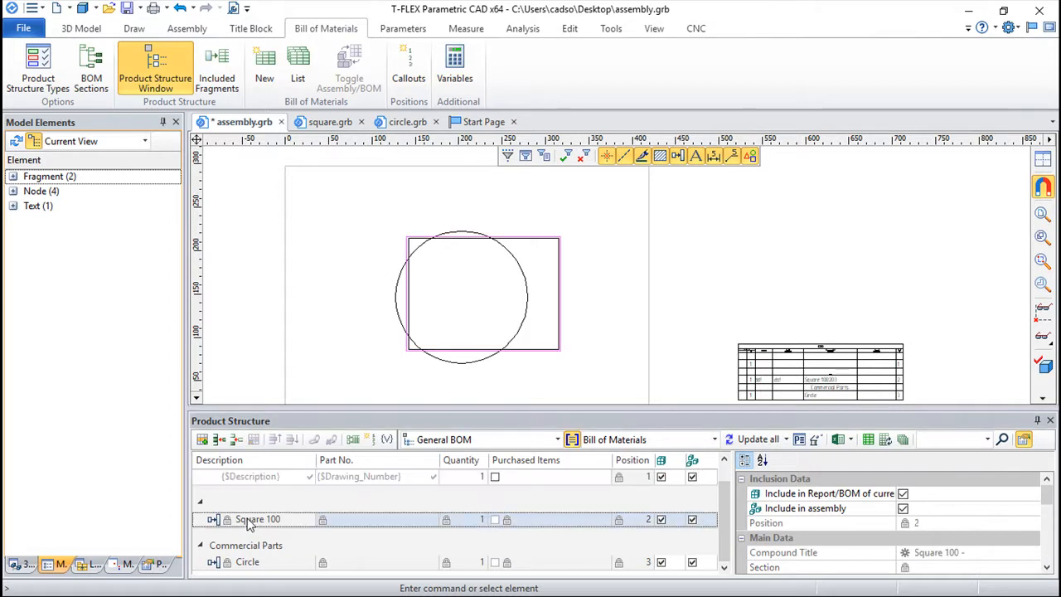
click(408, 67)
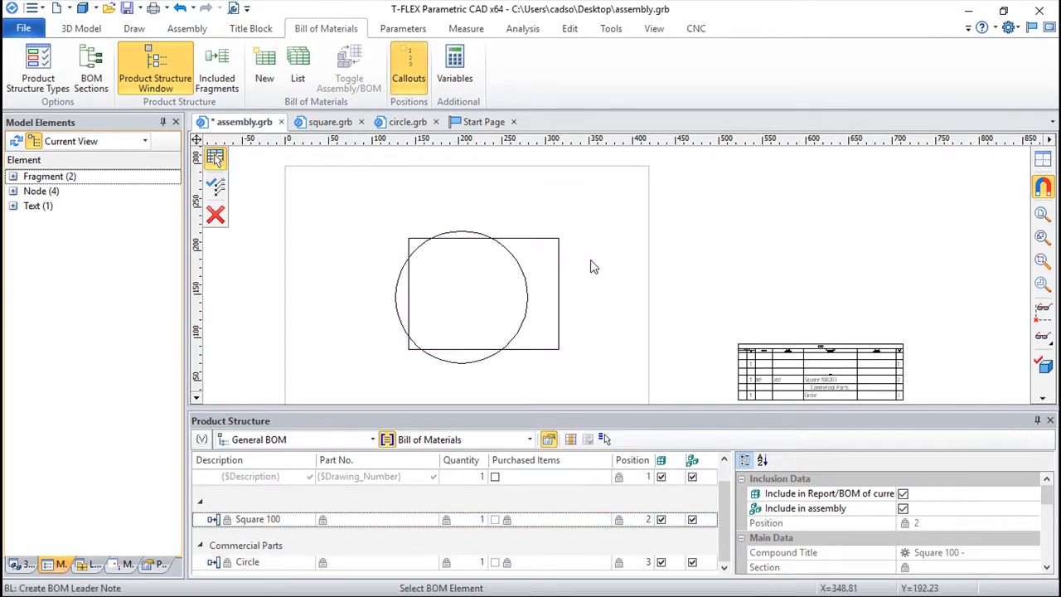
click(560, 297)
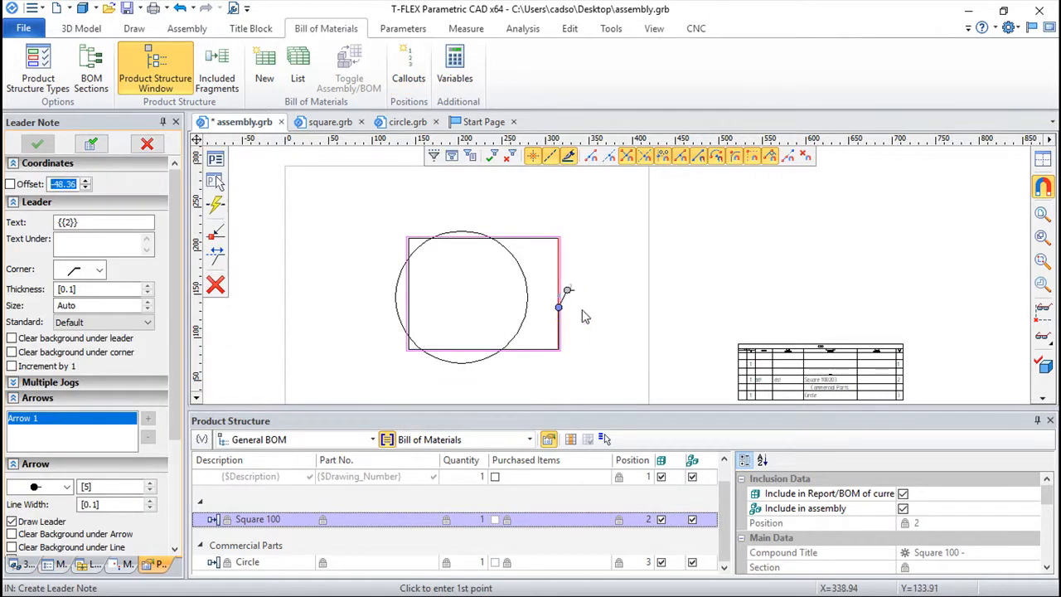
click(558, 318)
click(626, 251)
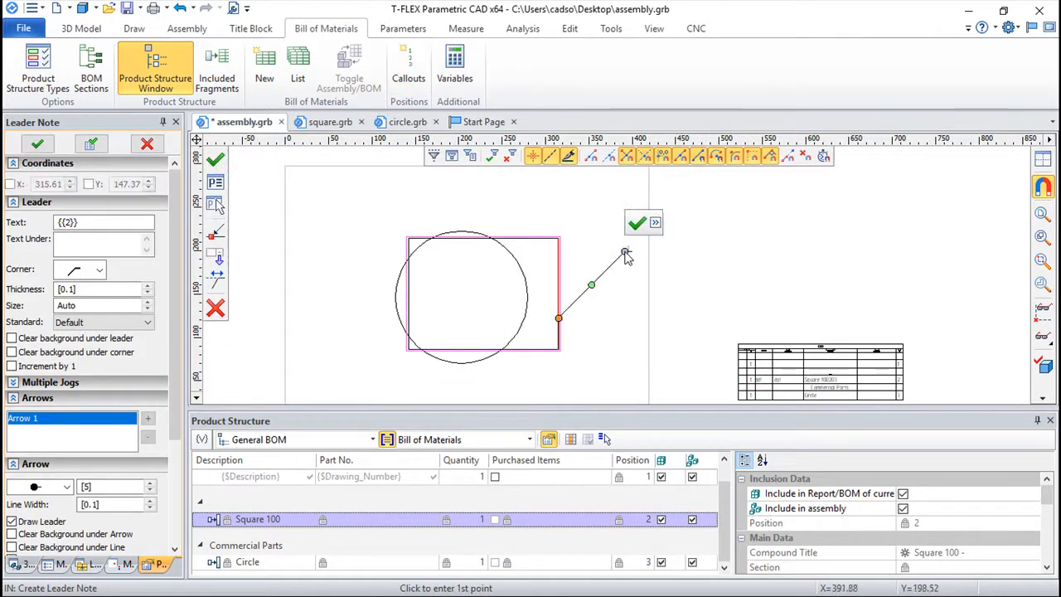
click(636, 227)
scroll(637, 285, up, 2)
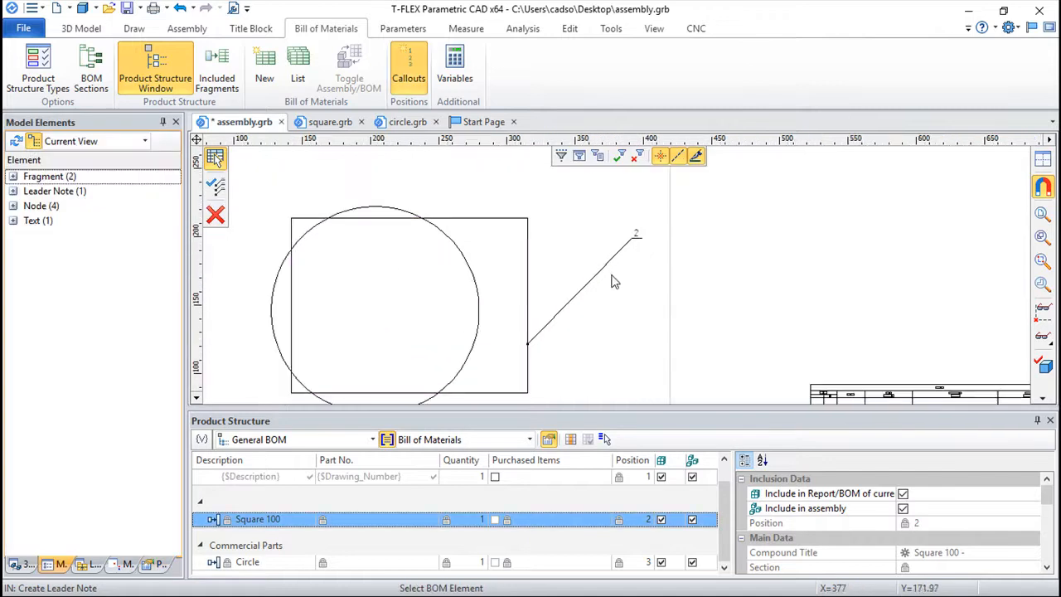
scroll(637, 240, down, 2)
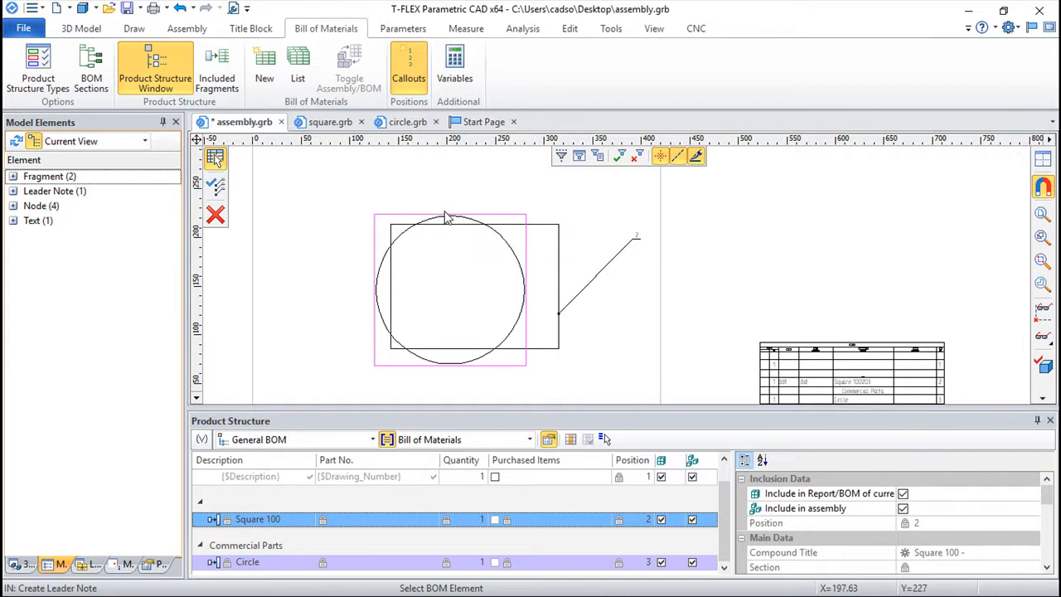
click(445, 216)
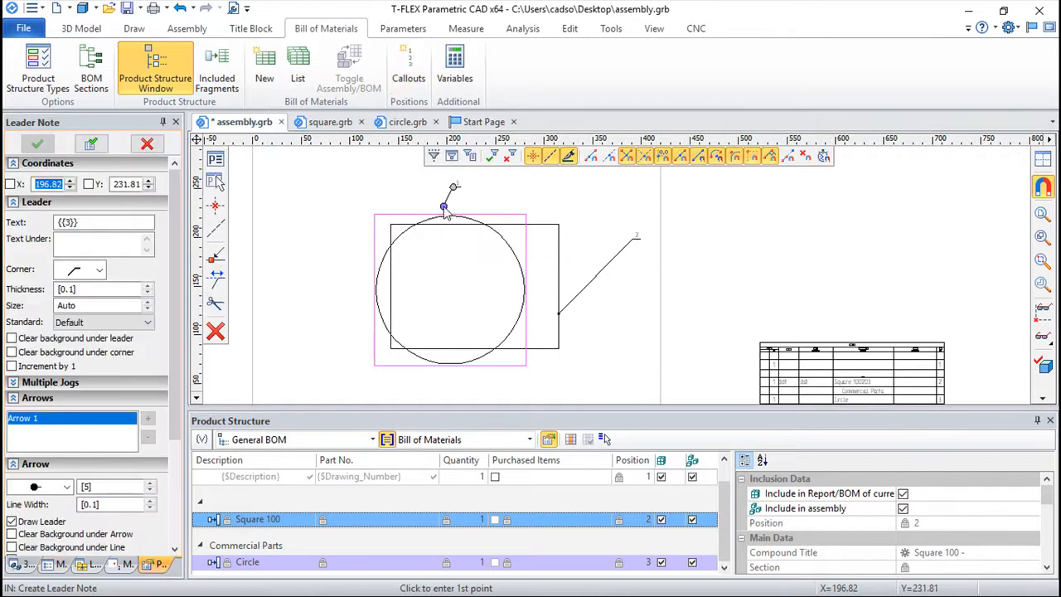
key(Escape)
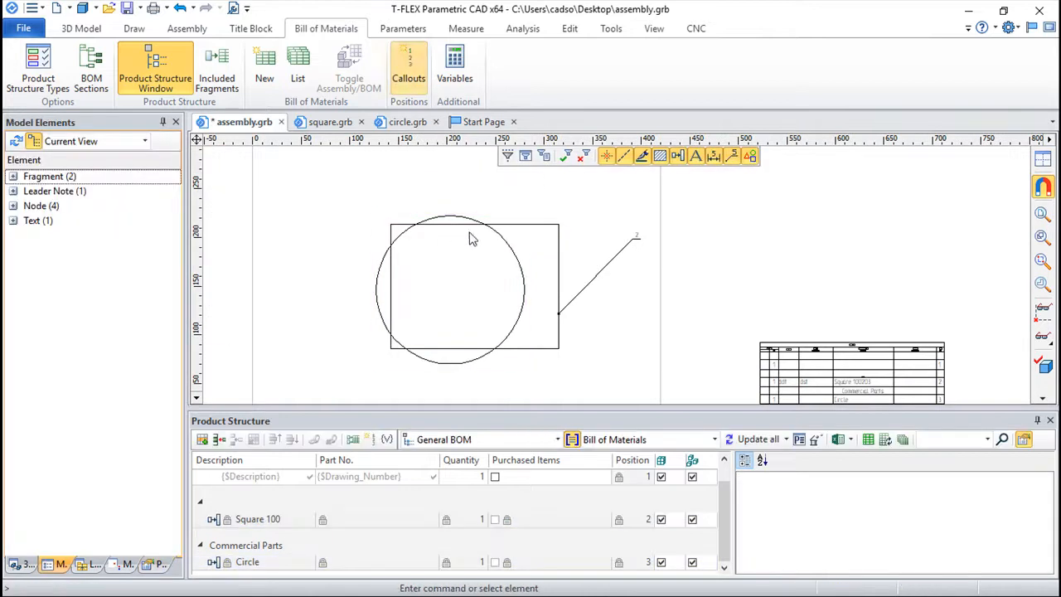
scroll(582, 226, down, 1)
scroll(582, 226, up, 1)
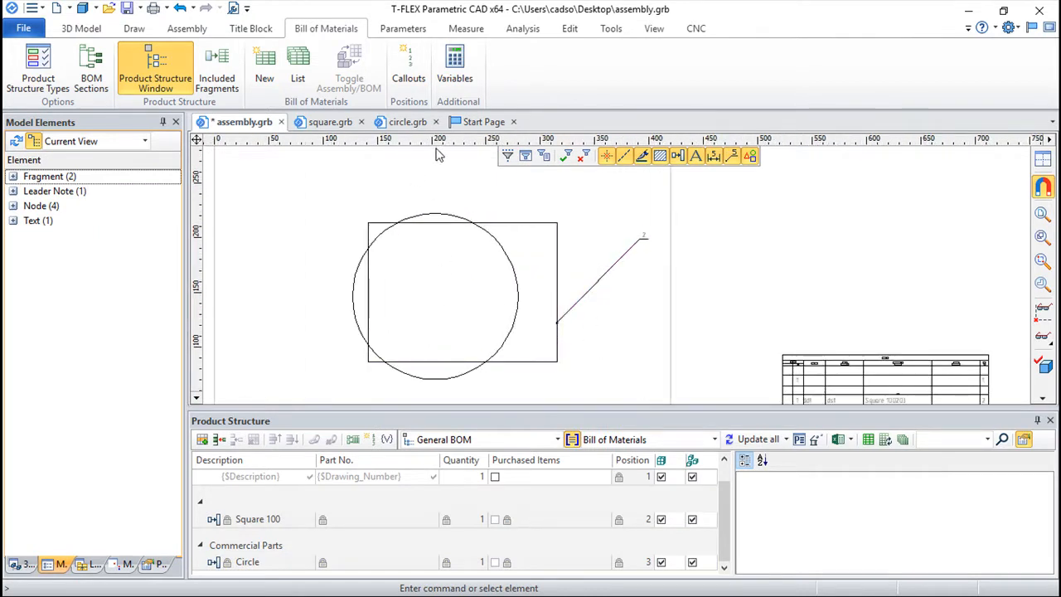
- Create BOM callouts for all assembly elements at once, aligned in a horizontal row above the upper-left part of the square and circle
click(408, 67)
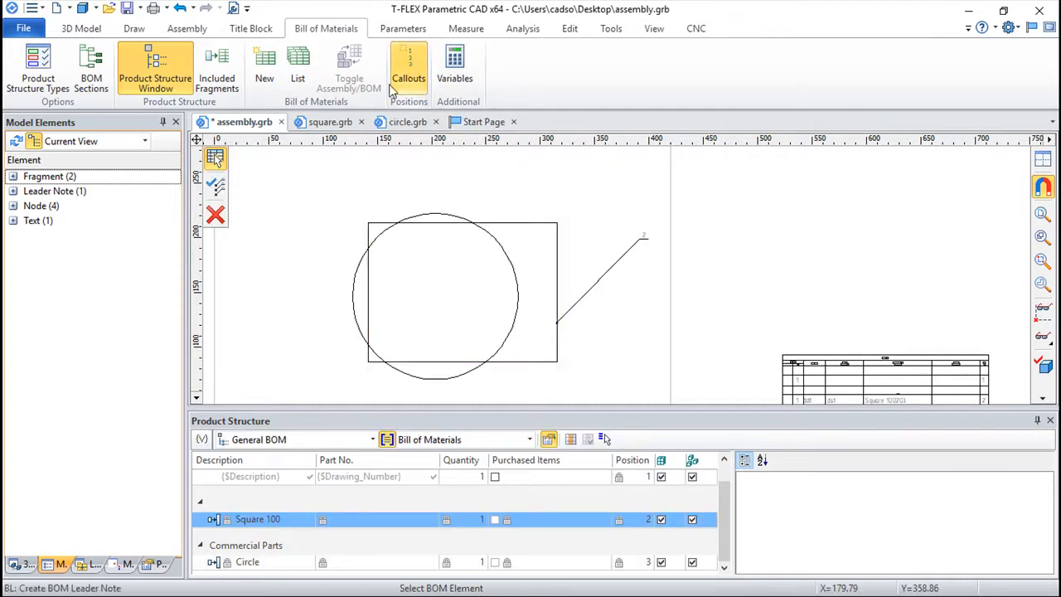
click(216, 188)
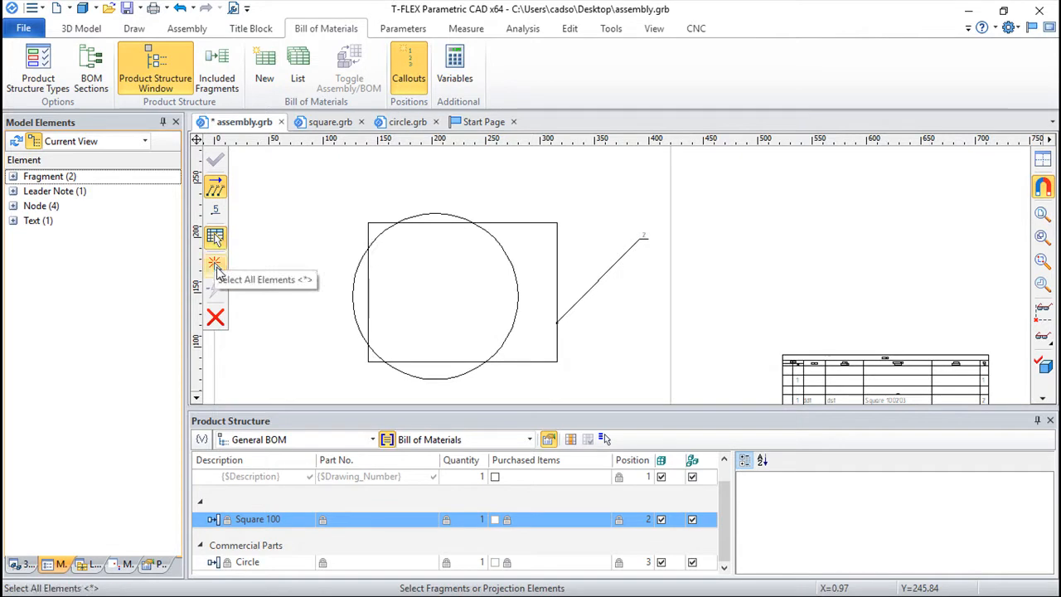
click(215, 267)
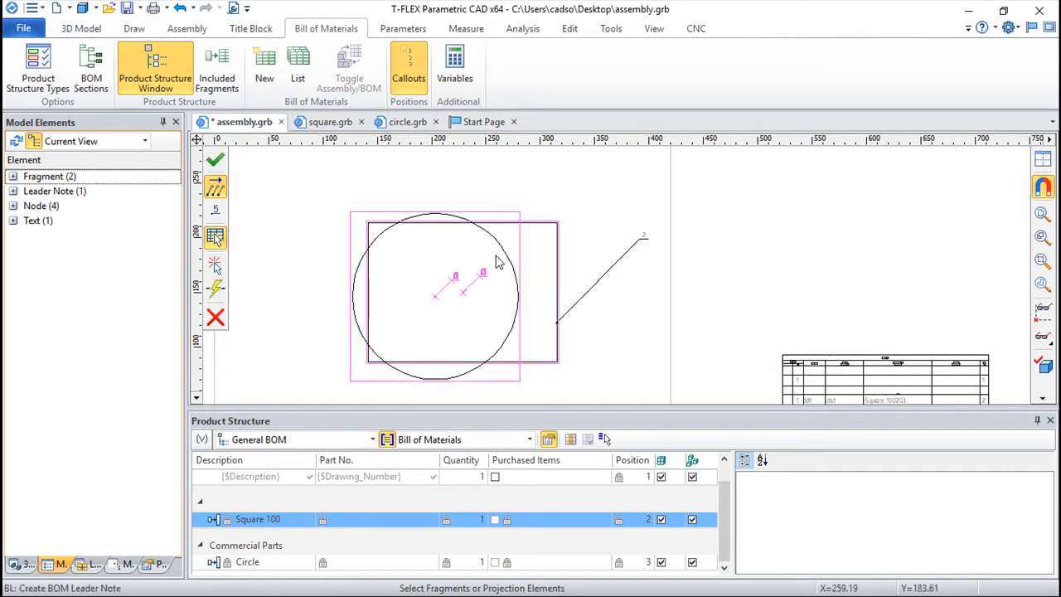
click(216, 161)
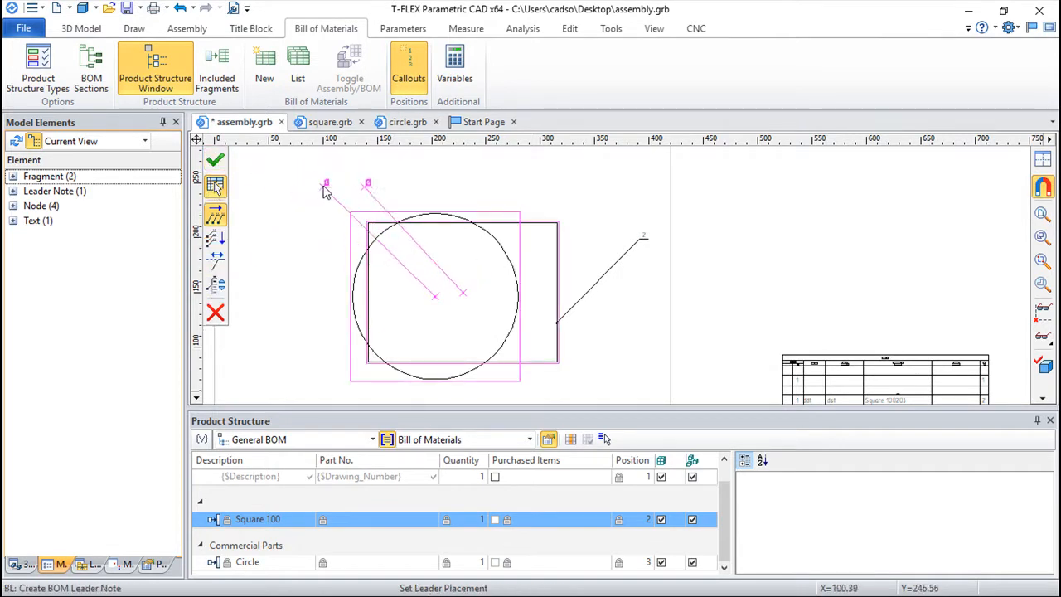
click(361, 182)
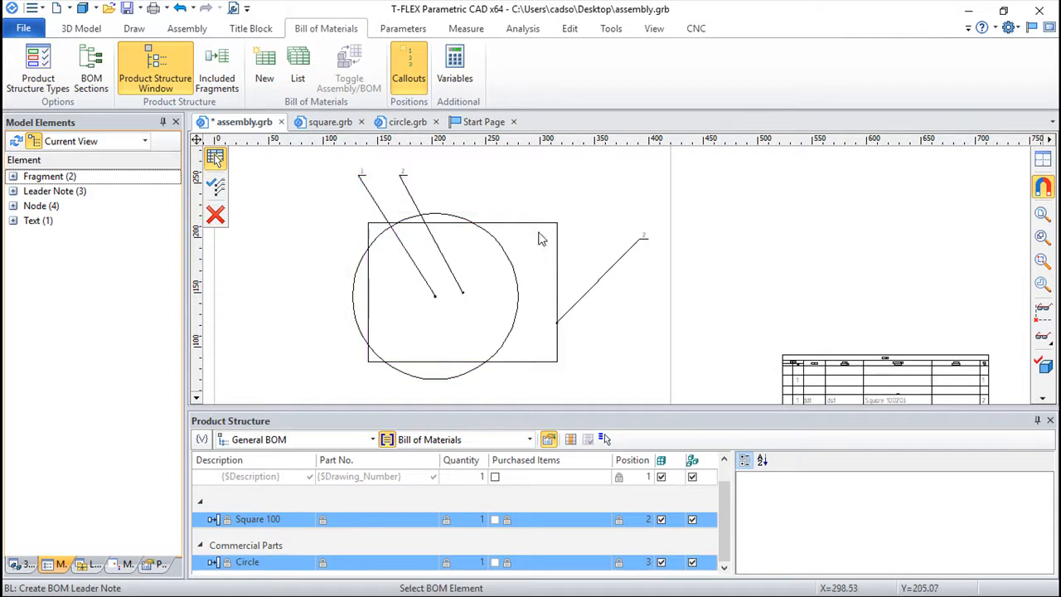
scroll(540, 238, up, 2)
scroll(540, 238, down, 1)
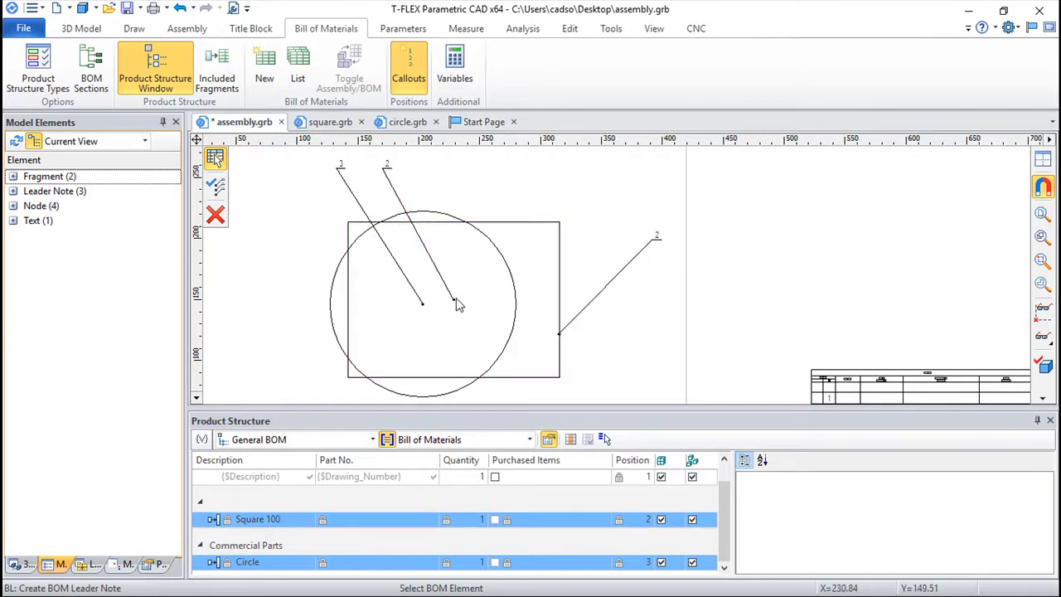
click(524, 224)
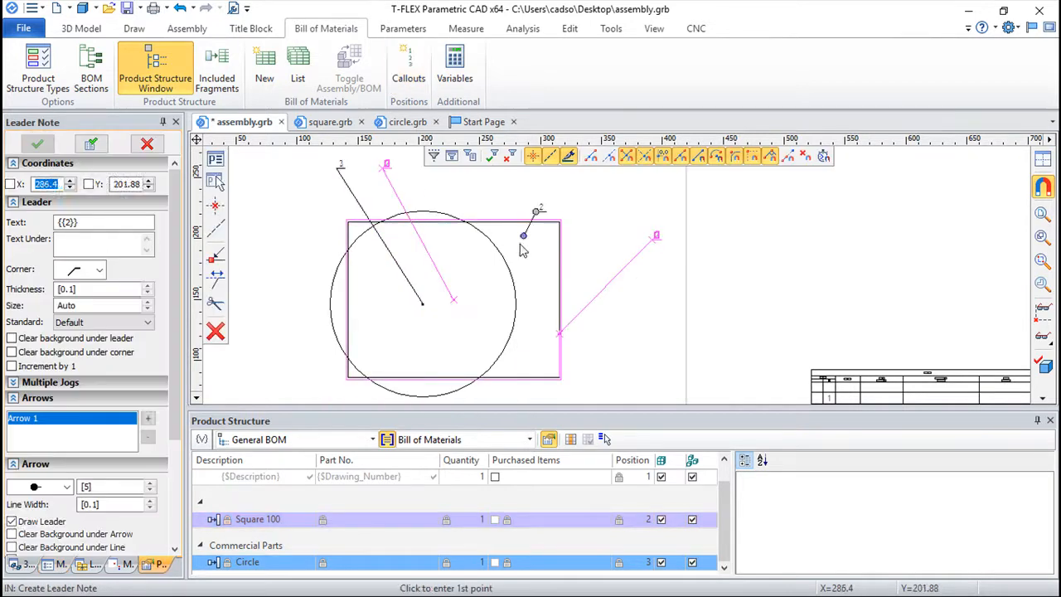
key(Escape)
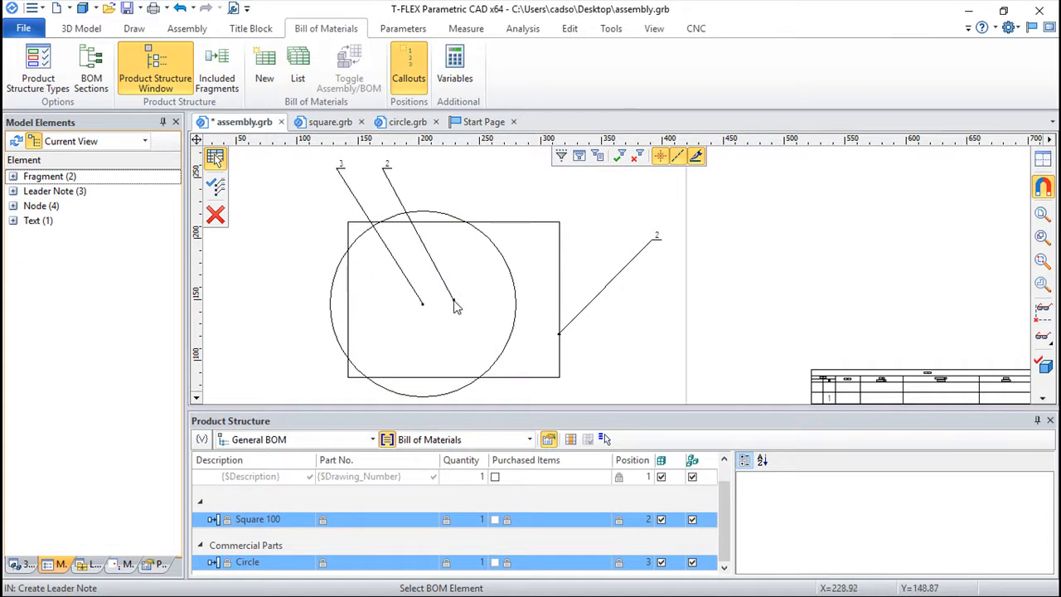
key(Escape)
- Reduce the height of the Product Structure window to enlarge the drawing area around the assembly and BOM table
scroll(503, 280, down, 5)
scroll(499, 264, up, 4)
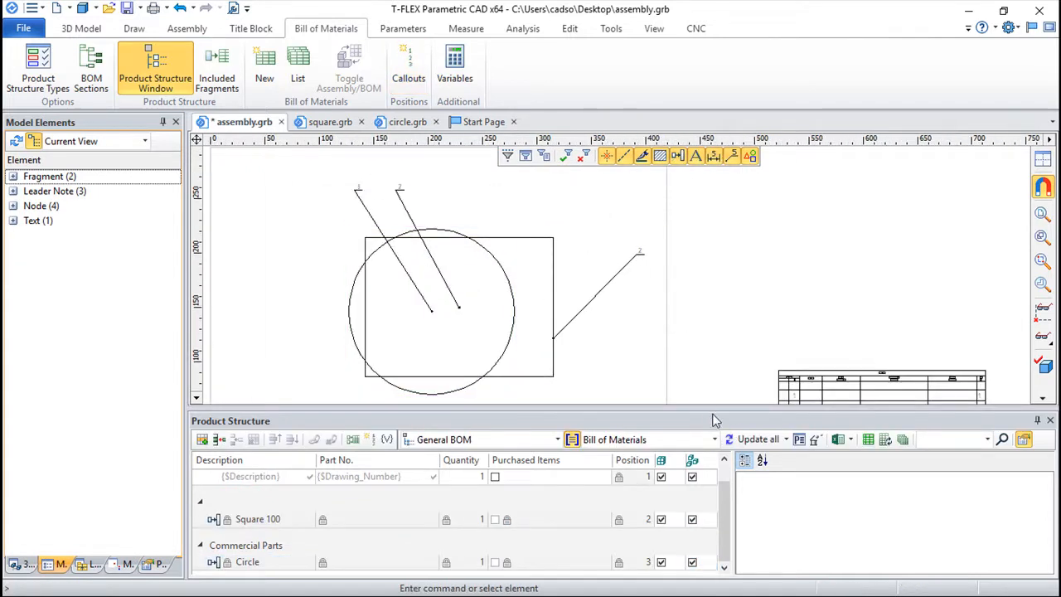
drag(711, 415, 713, 473)
mouse_move(783, 273)
middle_down()
mouse_move(741, 188)
mouse_move(726, 211)
middle_up()
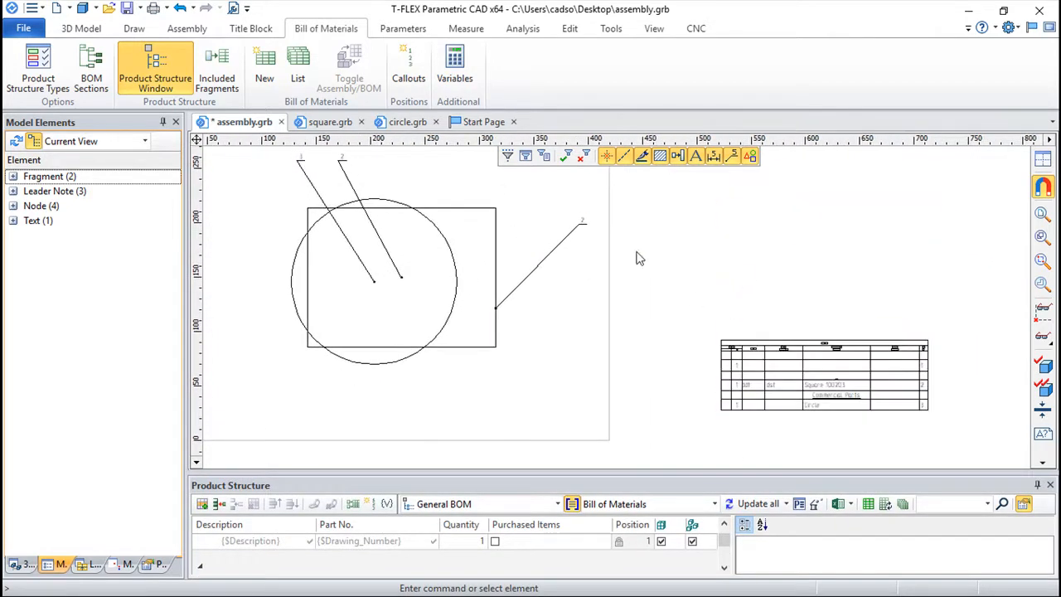
- Examine the commands available for the ISO Bill of Materials table and review it alongside the assembly's callouts
right_click(725, 348)
mouse_move(726, 348)
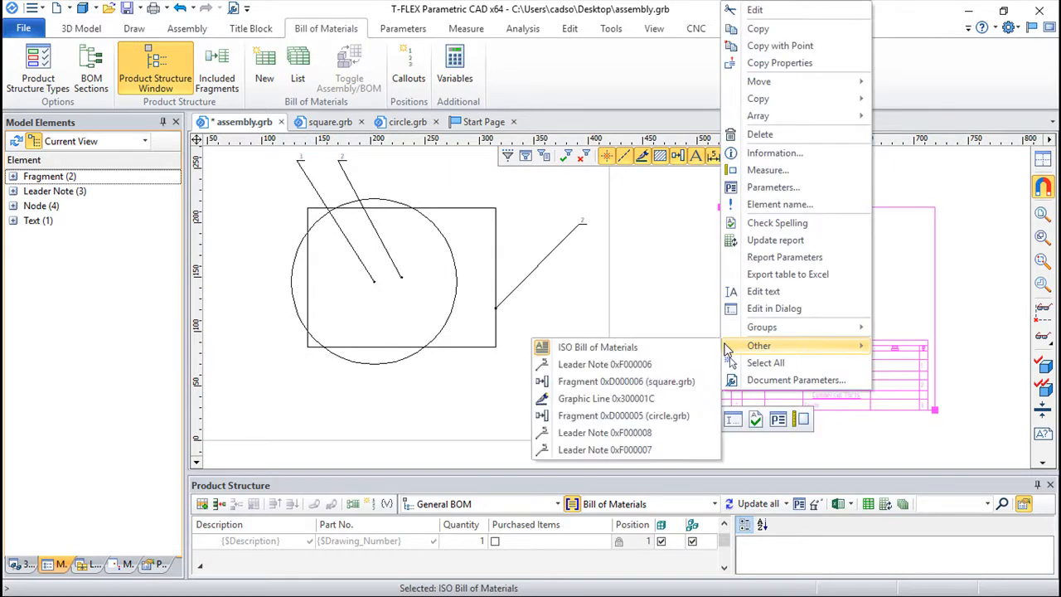
click(682, 335)
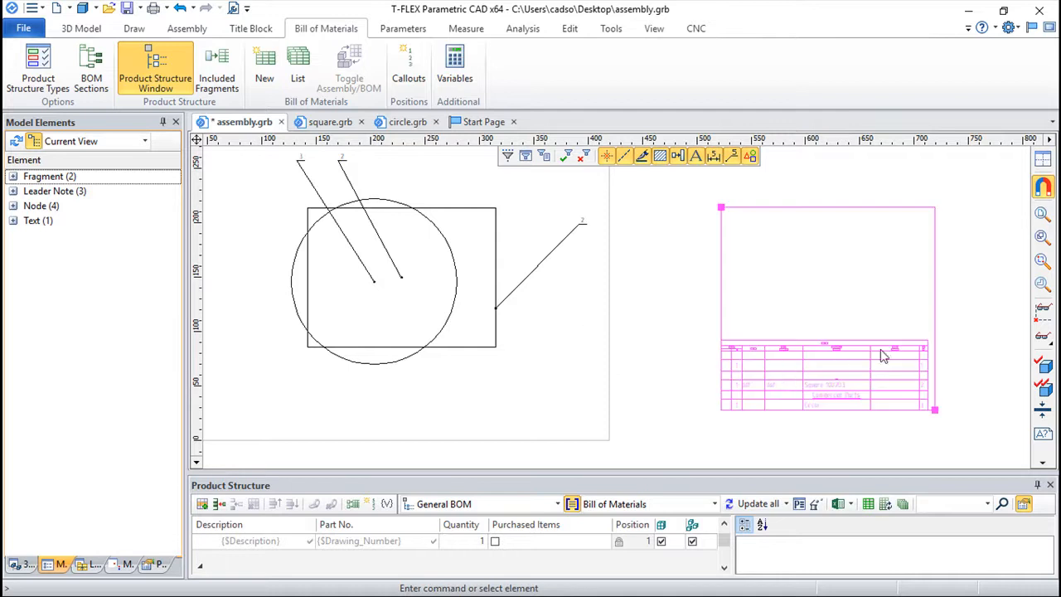
middle_drag(554, 339, 581, 365)
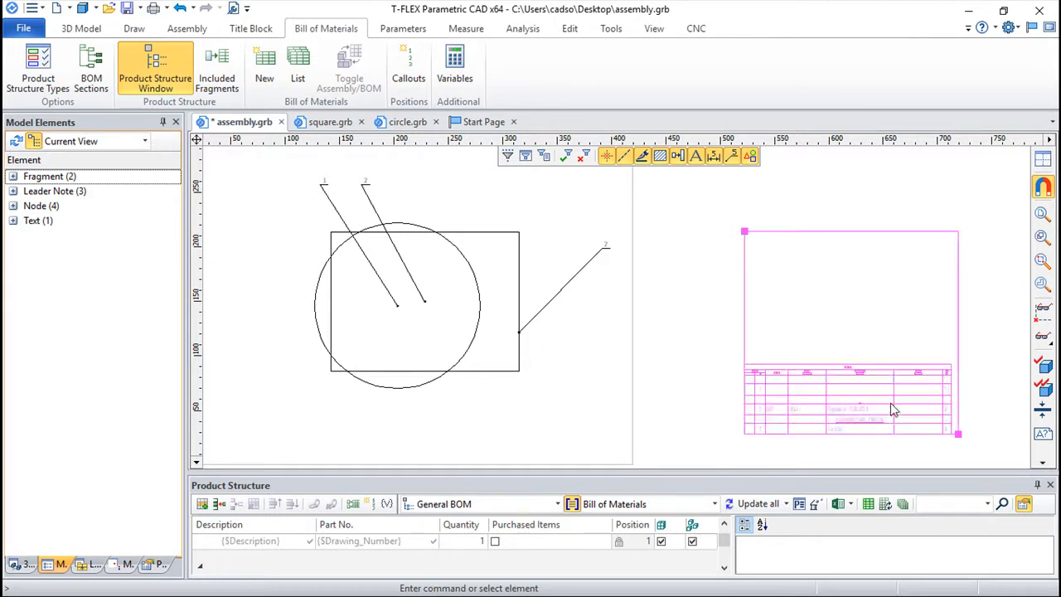
mouse_move(970, 339)
middle_down()
mouse_move(755, 294)
mouse_move(741, 263)
middle_up()
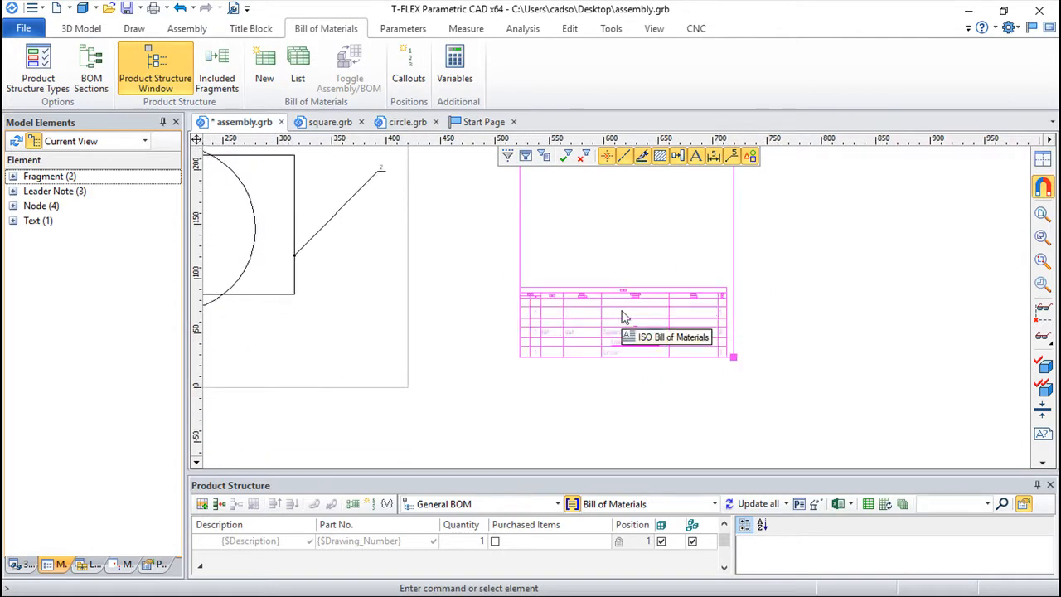
scroll(460, 260, down, 2)
middle_drag(430, 258, 600, 322)
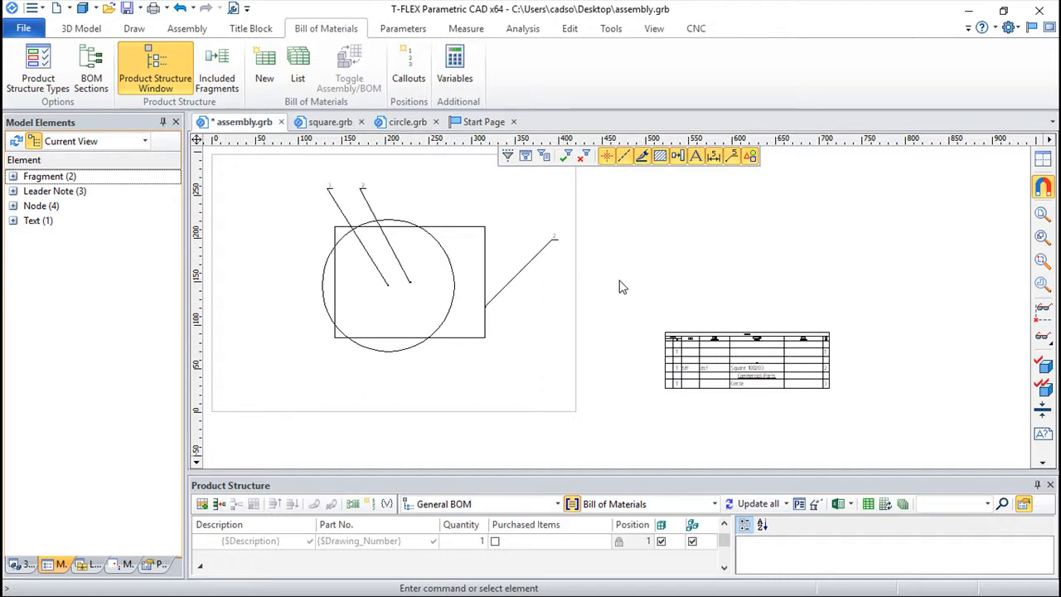
scroll(659, 259, up, 1)
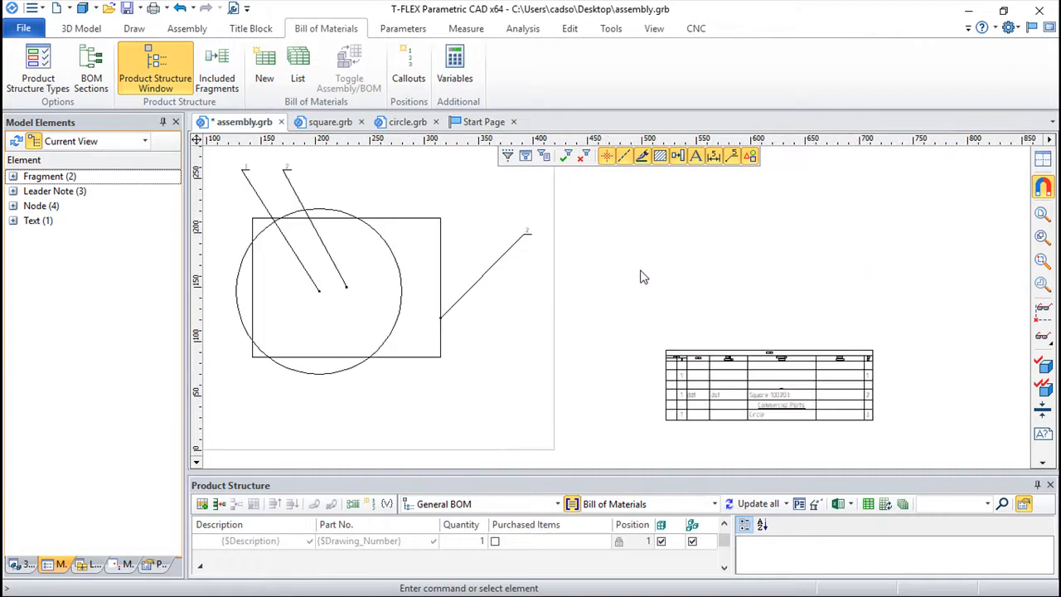